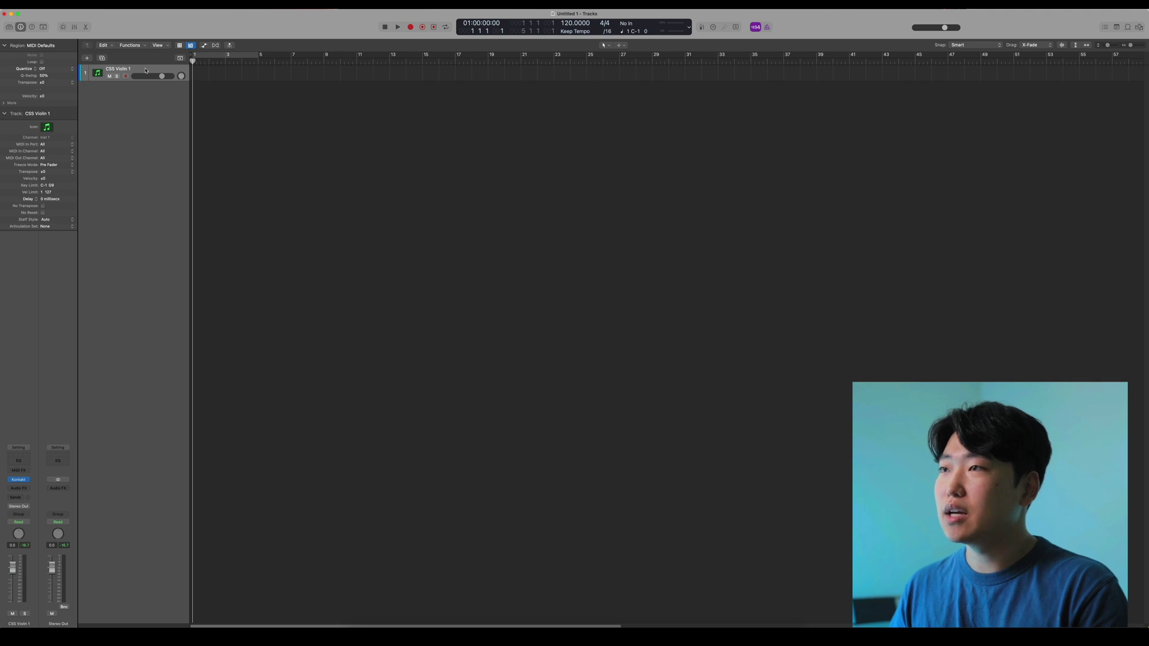
- Duplicate the CSS Violin 1 track four times for five empty violin tracks
key(super)
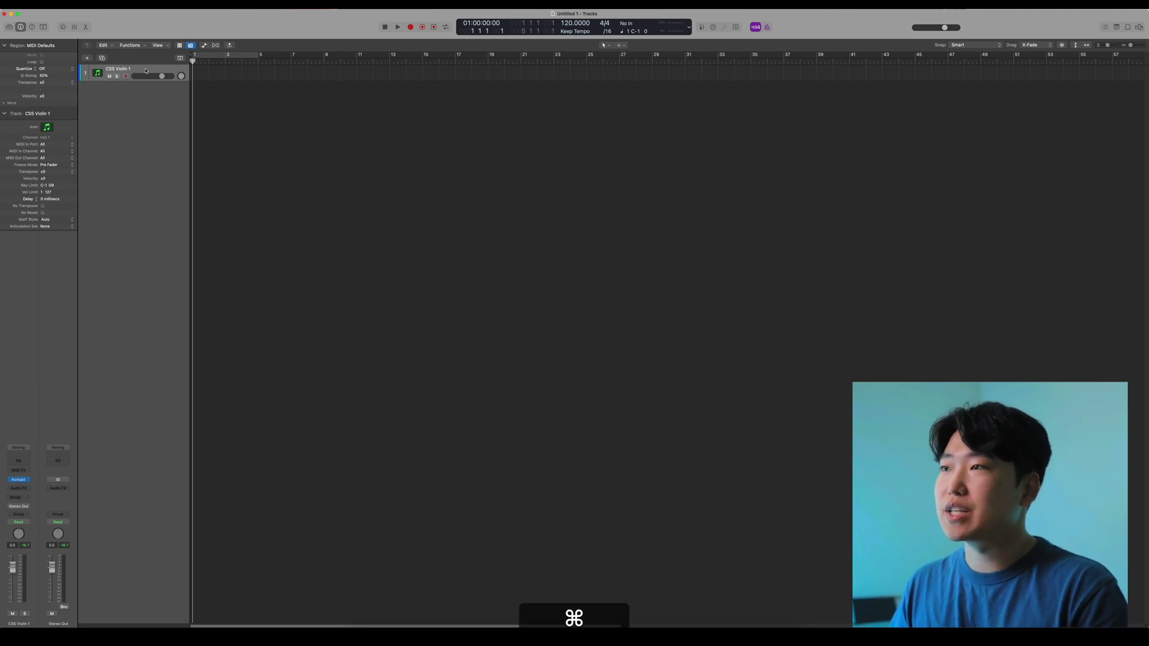
key(super+d)
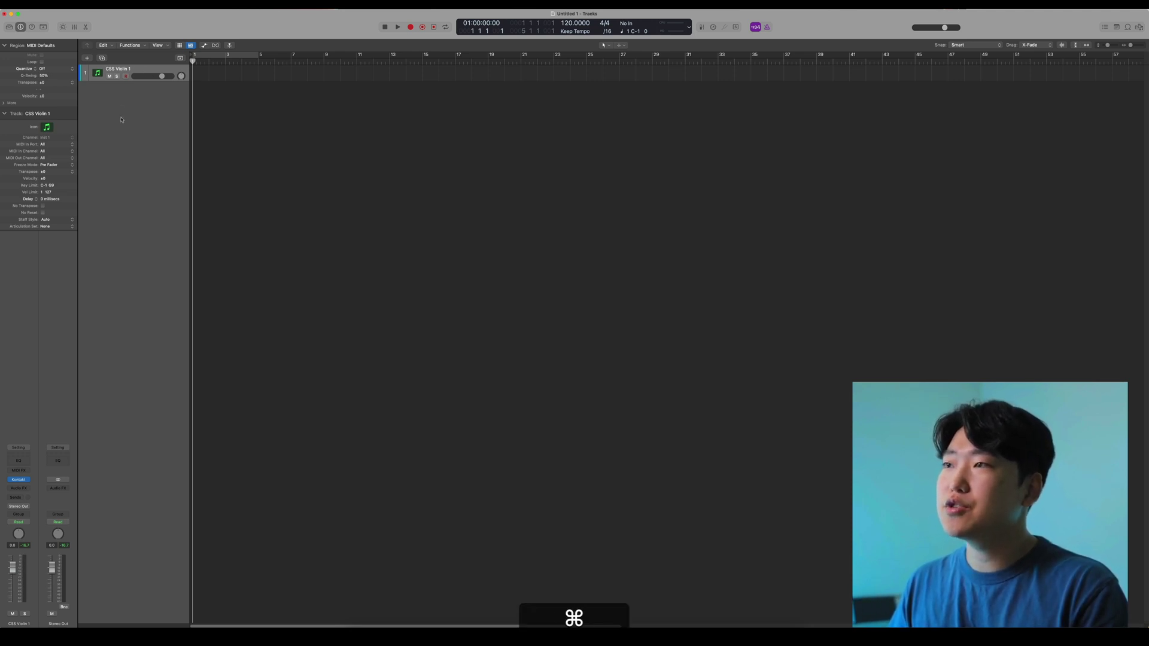
key(super+d)
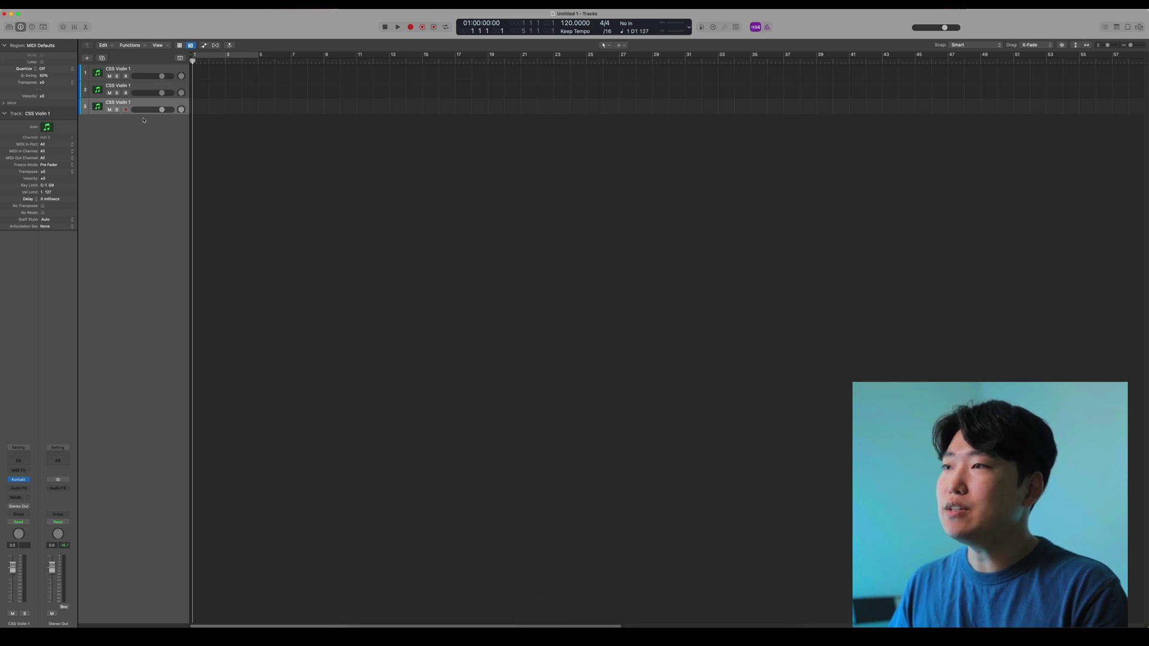
key(super+d)
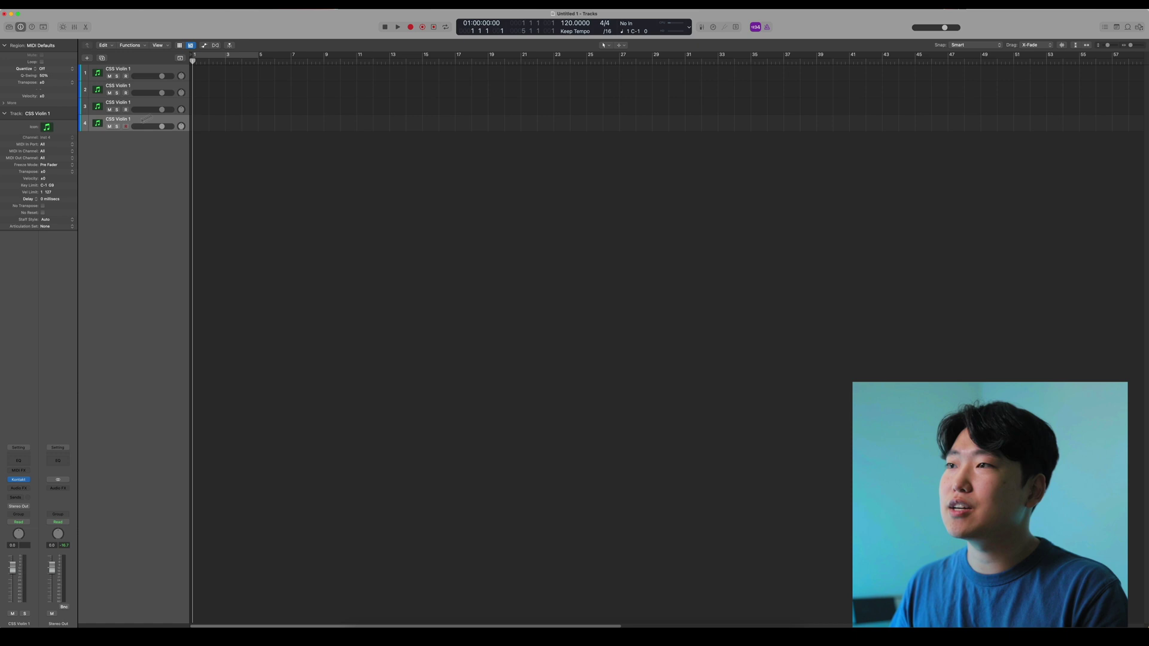
key(super+d)
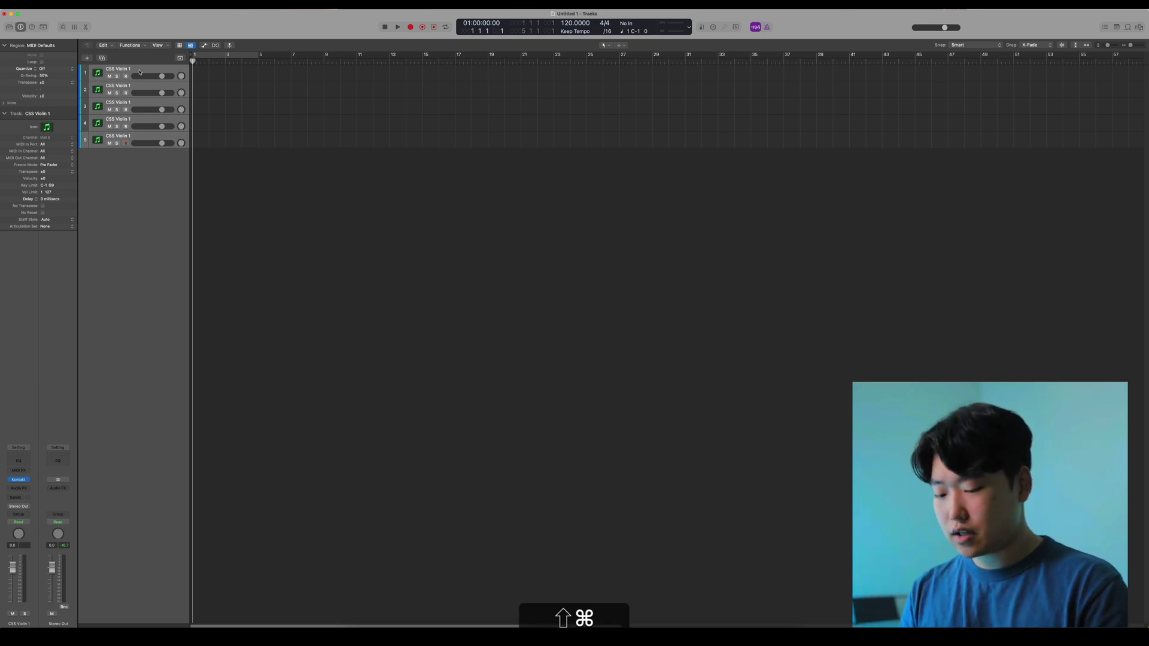
- Group the five violin tracks into a summing stack named Strings STEM
key(shift+super+d)
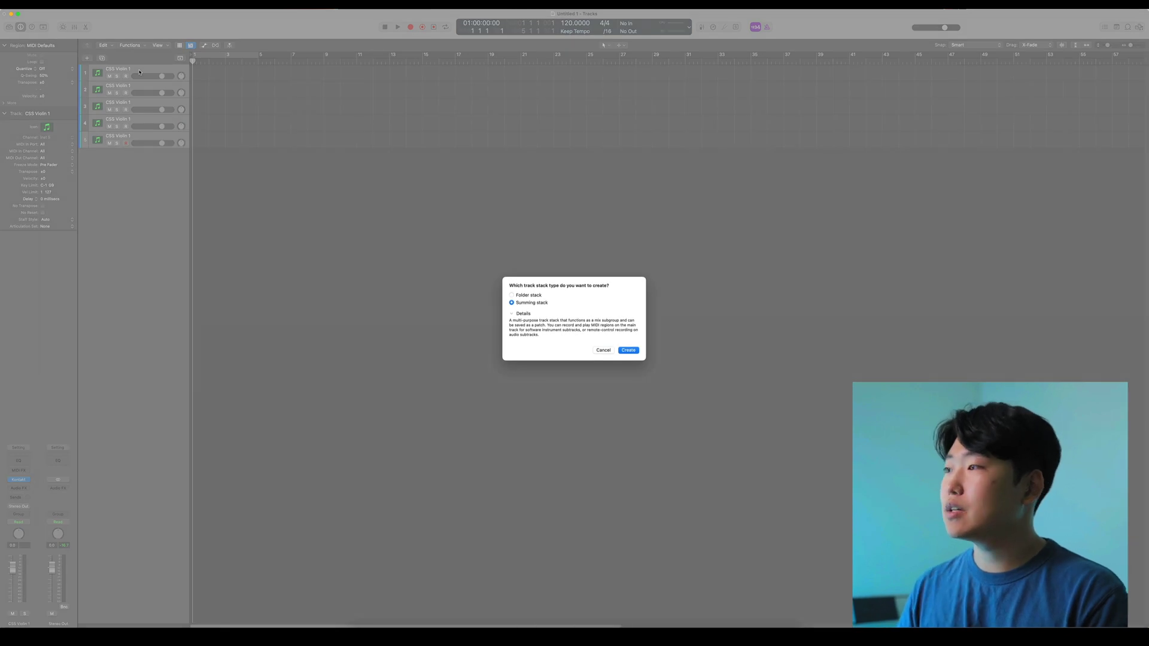
click(626, 352)
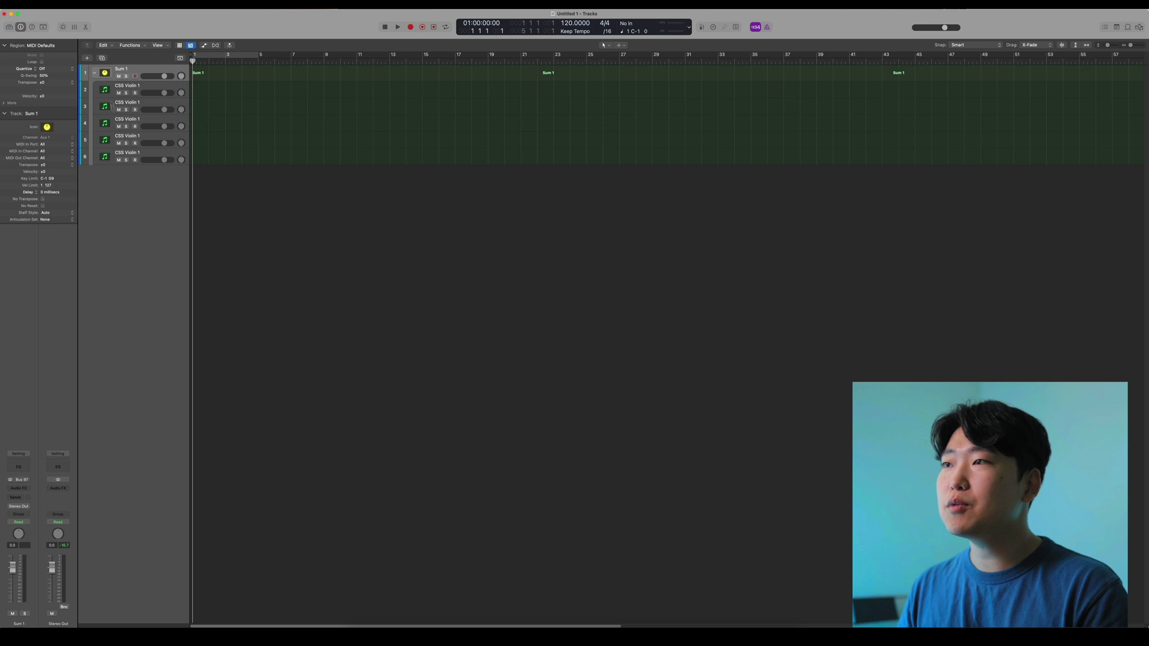
text(Strings STEM)
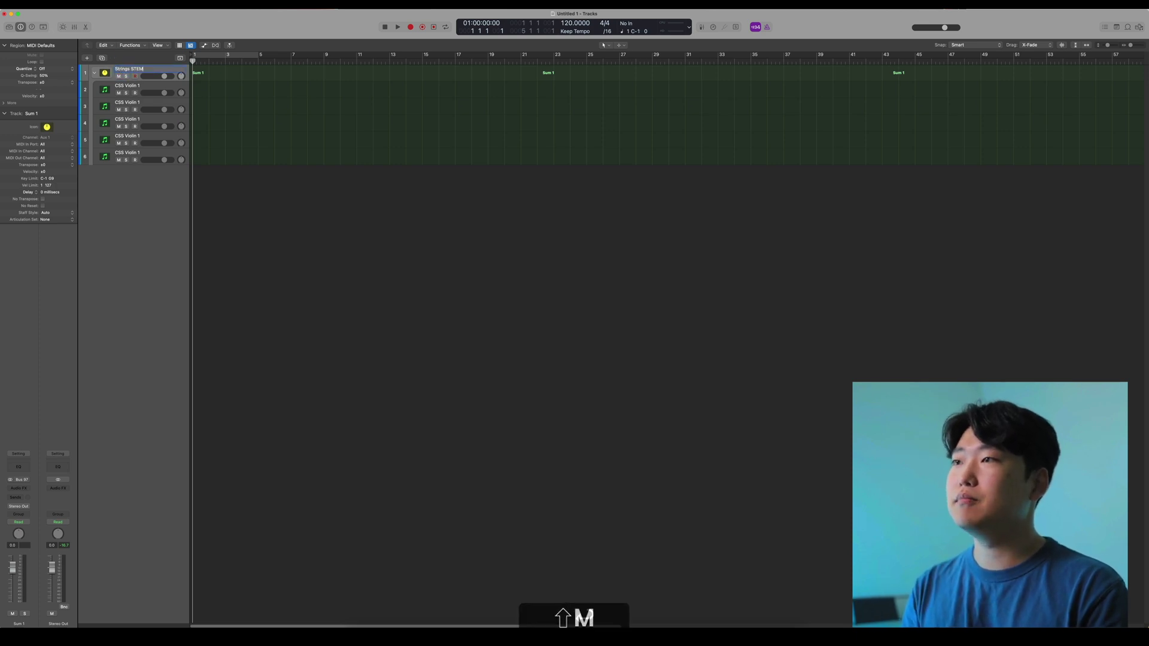
key(super+d)
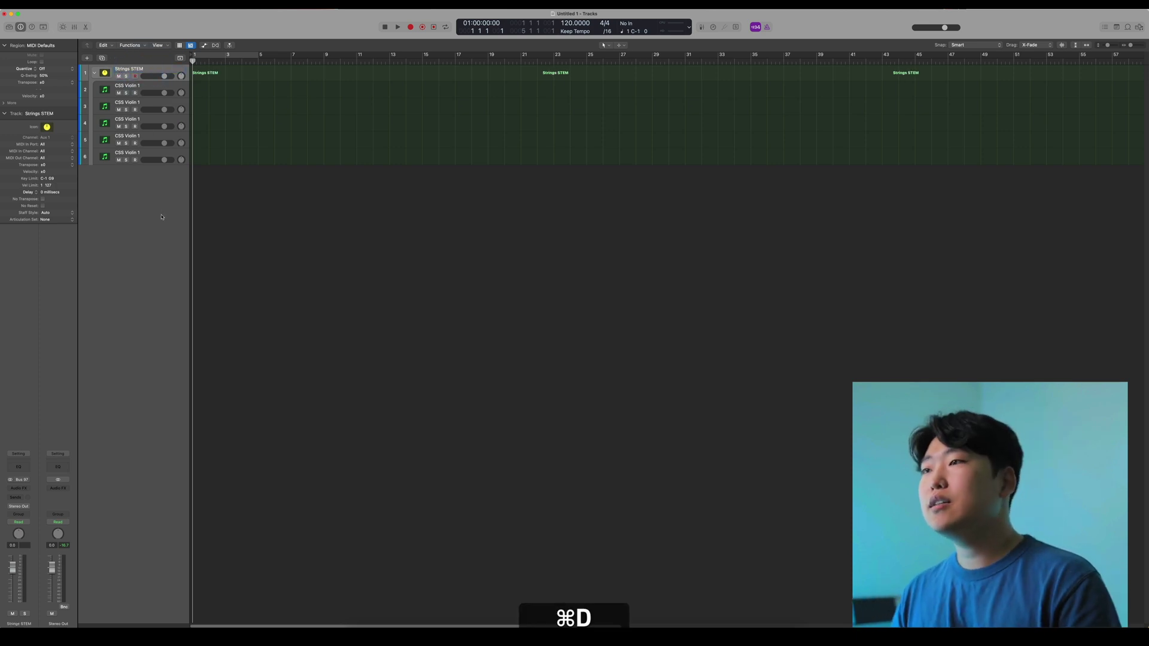
- Rename the duplicated stack's main track to Woodwinds STEM
click(128, 186)
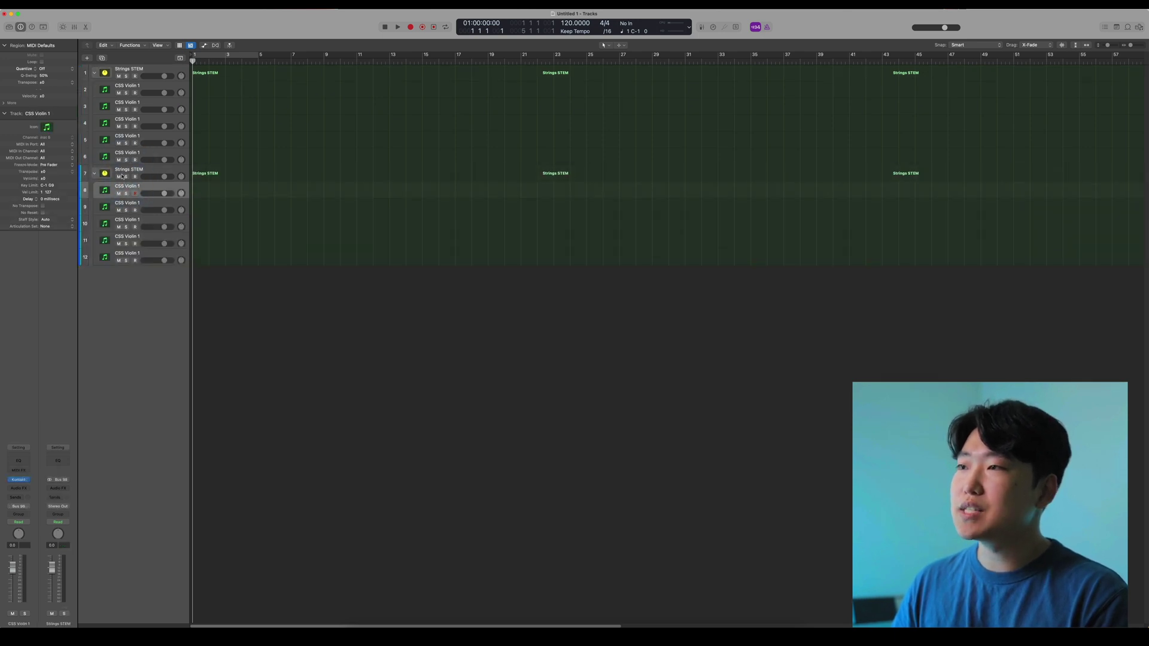
click(122, 176)
double_click(128, 169)
key(Delete)
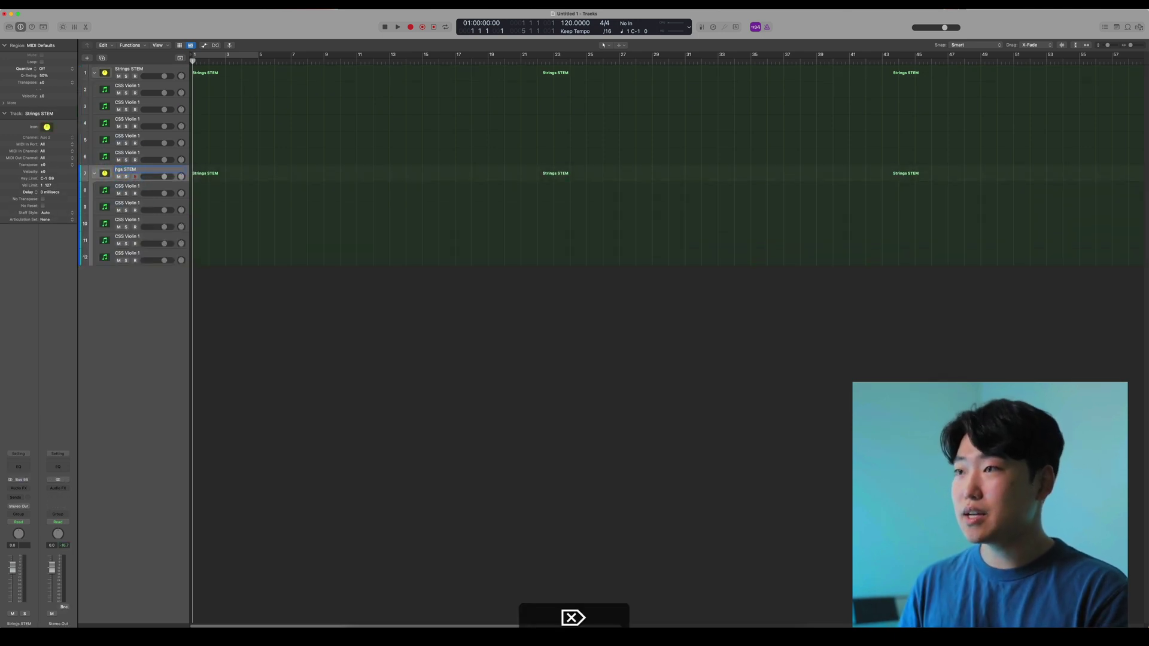
text(Woodwinds)
key(Return)
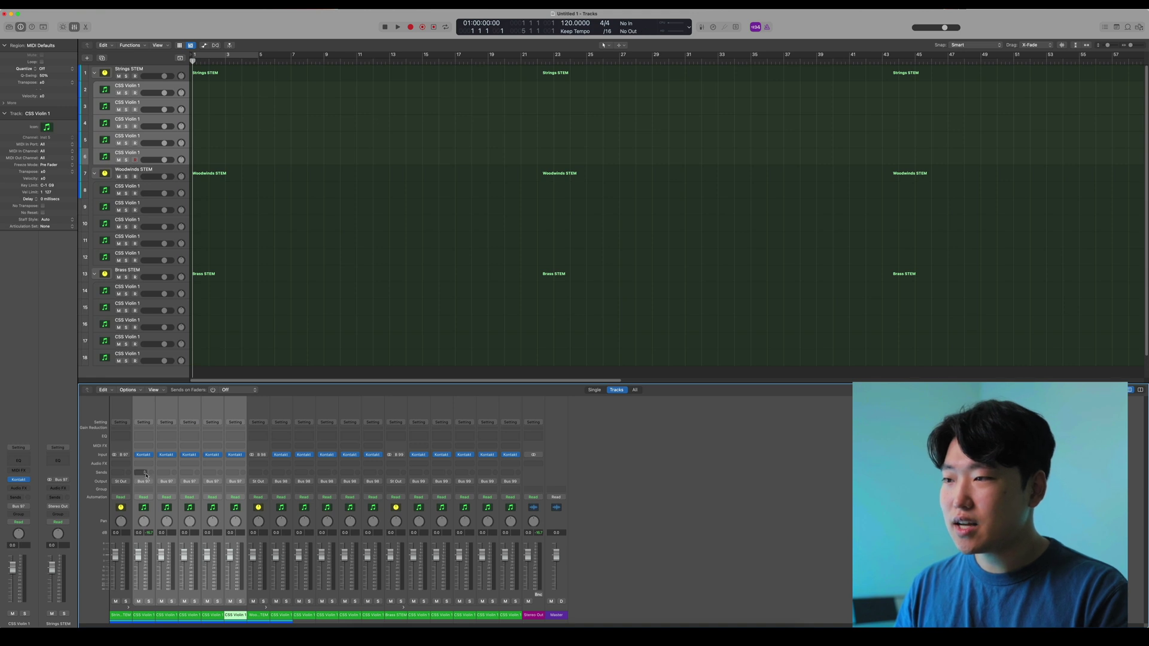
- Send the five Strings STEM violin channels to Bus 1 and select the new Aux 4 return
click(146, 475)
mouse_move(156, 483)
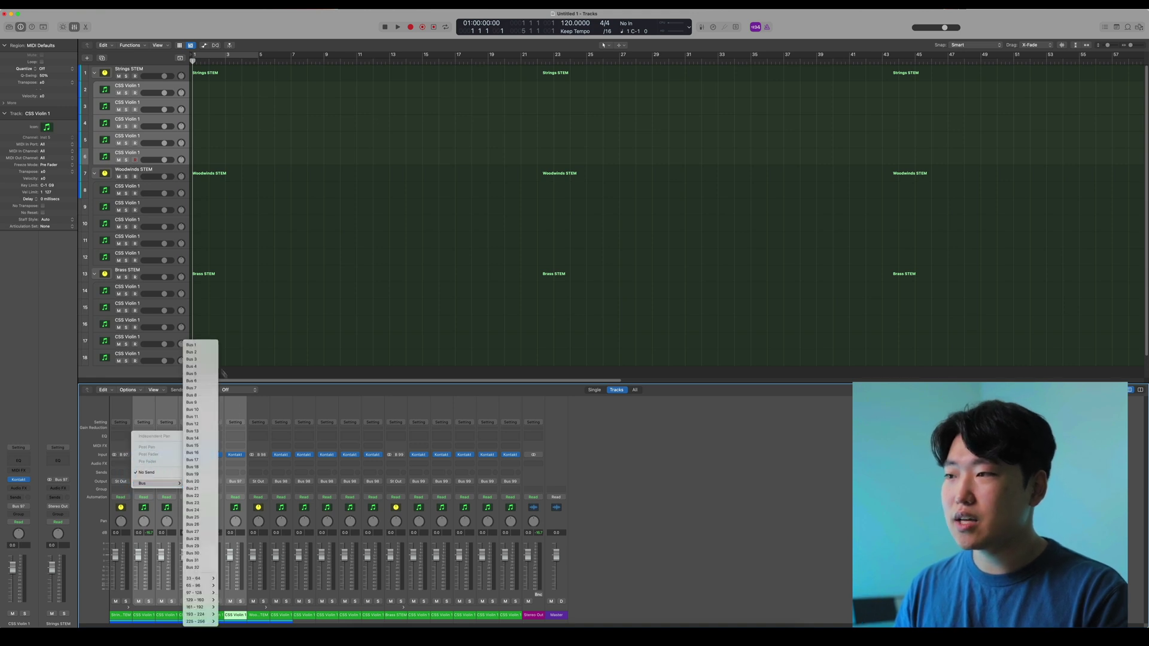
click(201, 346)
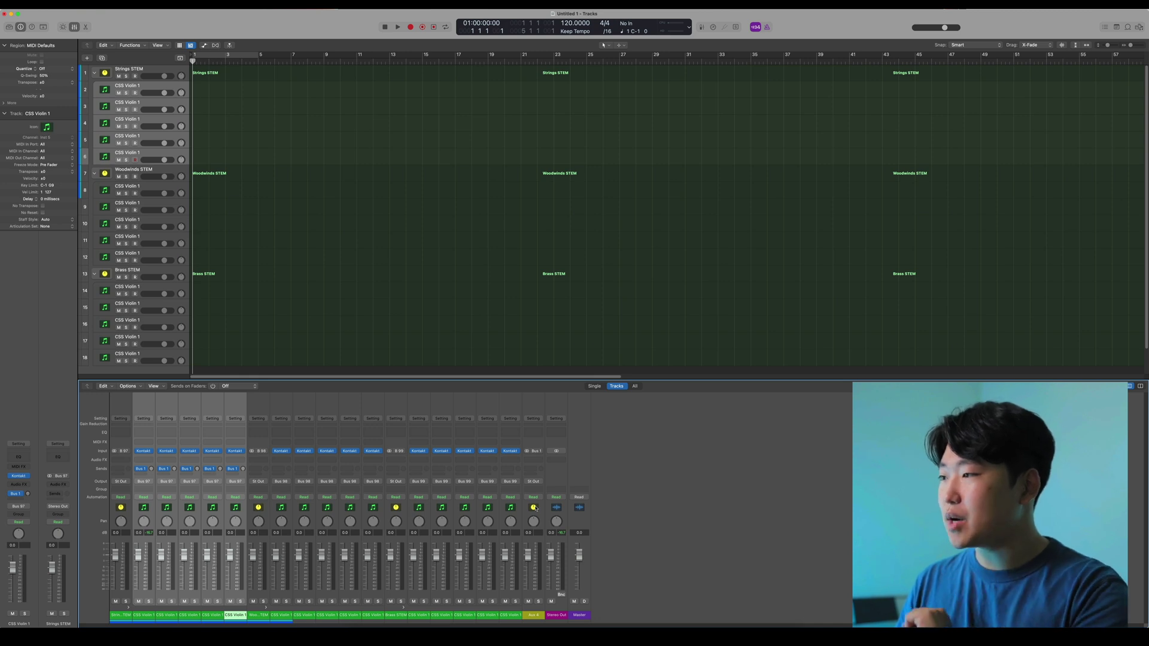
click(536, 508)
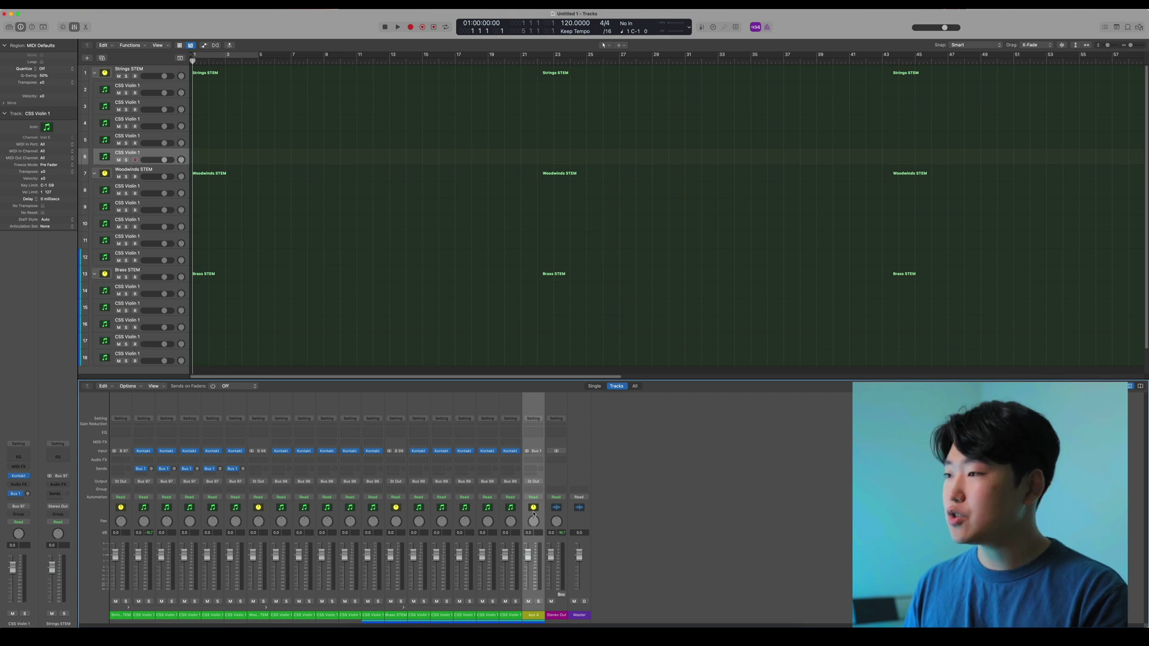
- Create a track for Aux 4 and rename it String Reverb
key(ctrl+t)
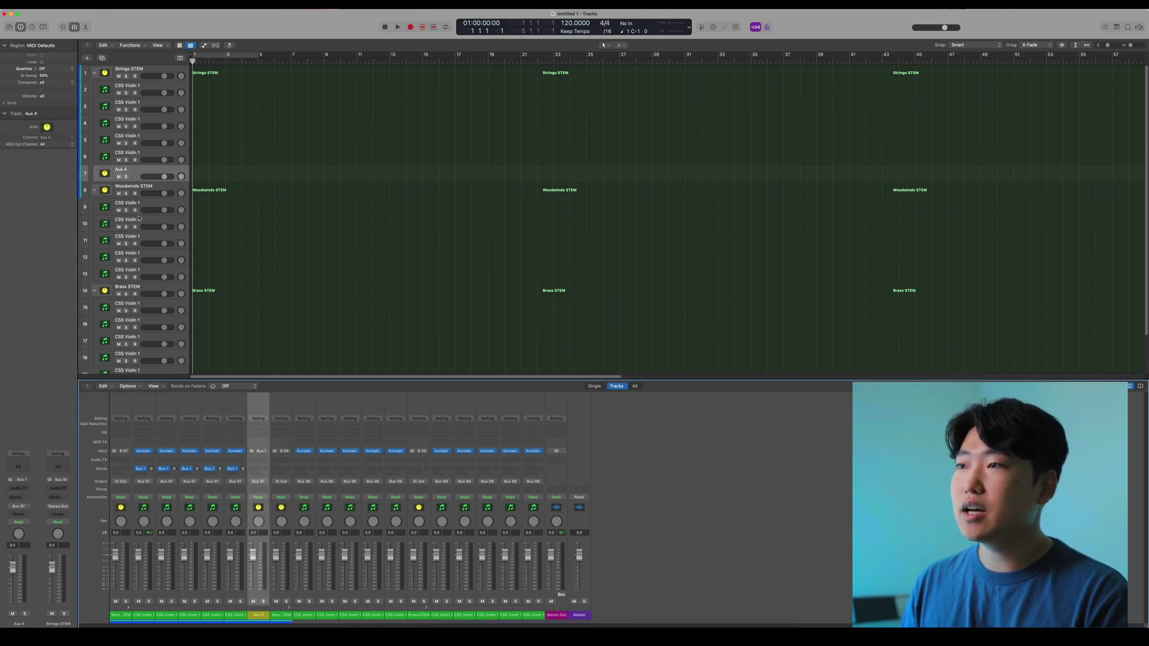
drag(142, 162, 139, 169)
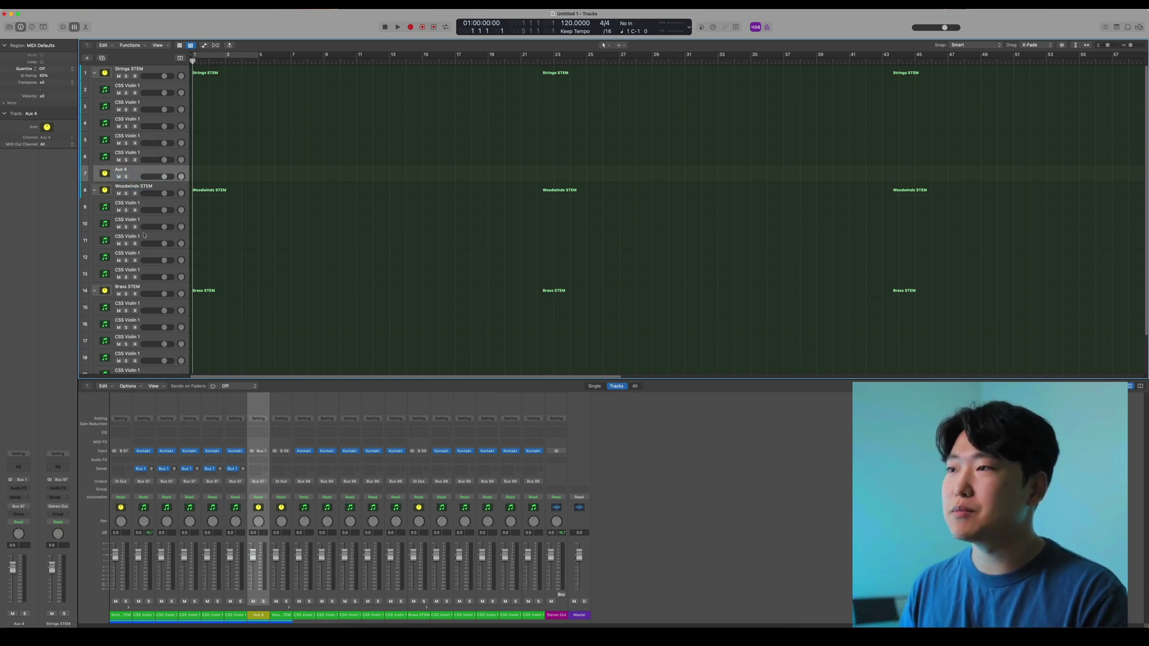
double_click(121, 169)
text(String Reverb)
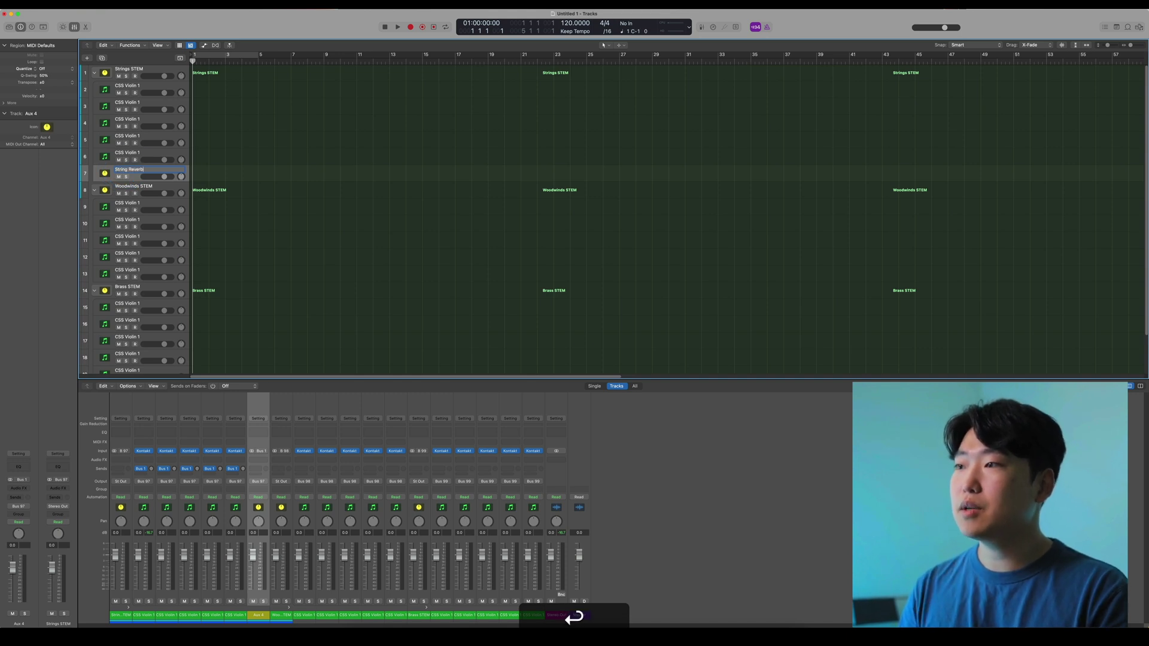
- Insert ValhallaRoom (Stereo) reverb on the String Reverb channel
click(257, 460)
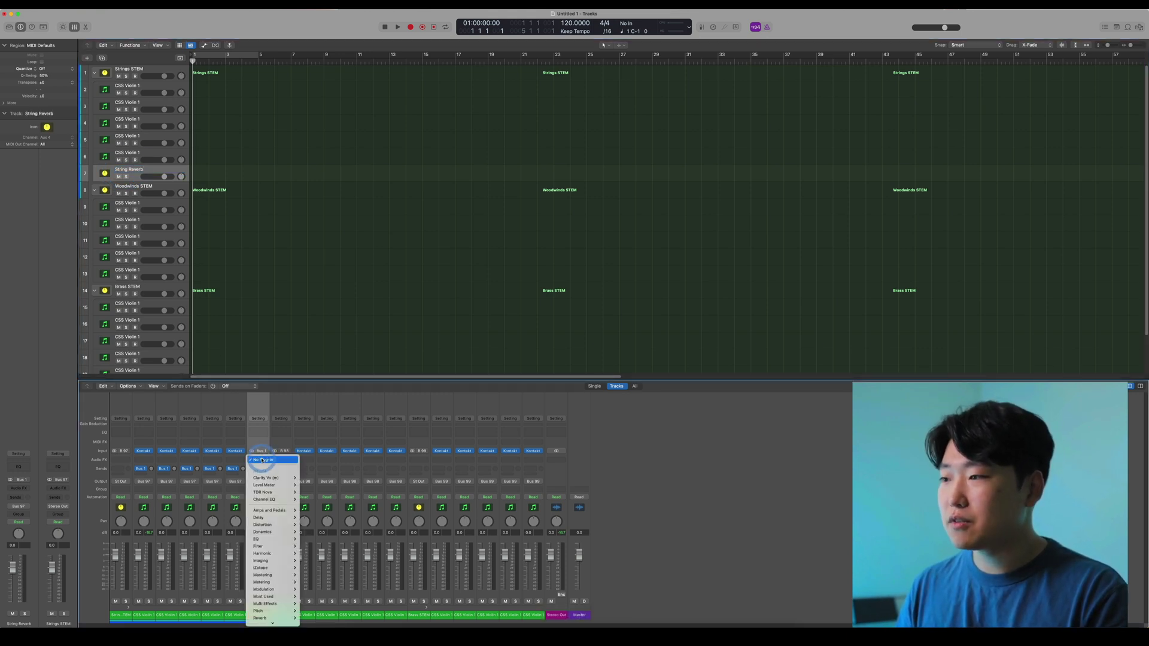
mouse_move(272, 617)
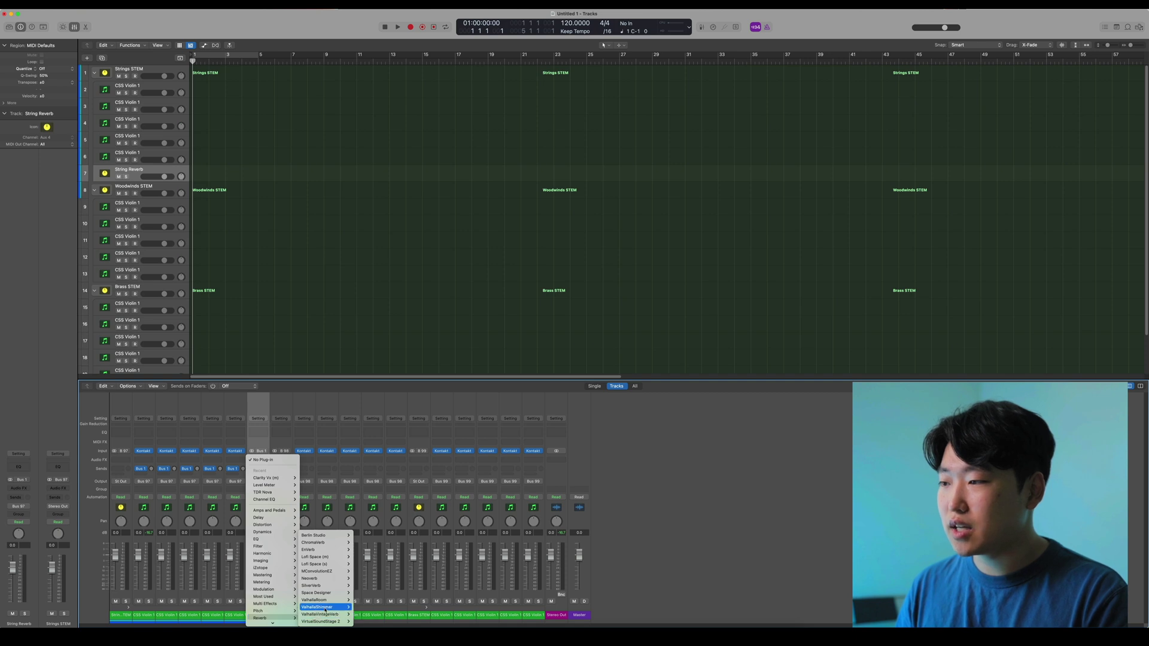
click(359, 601)
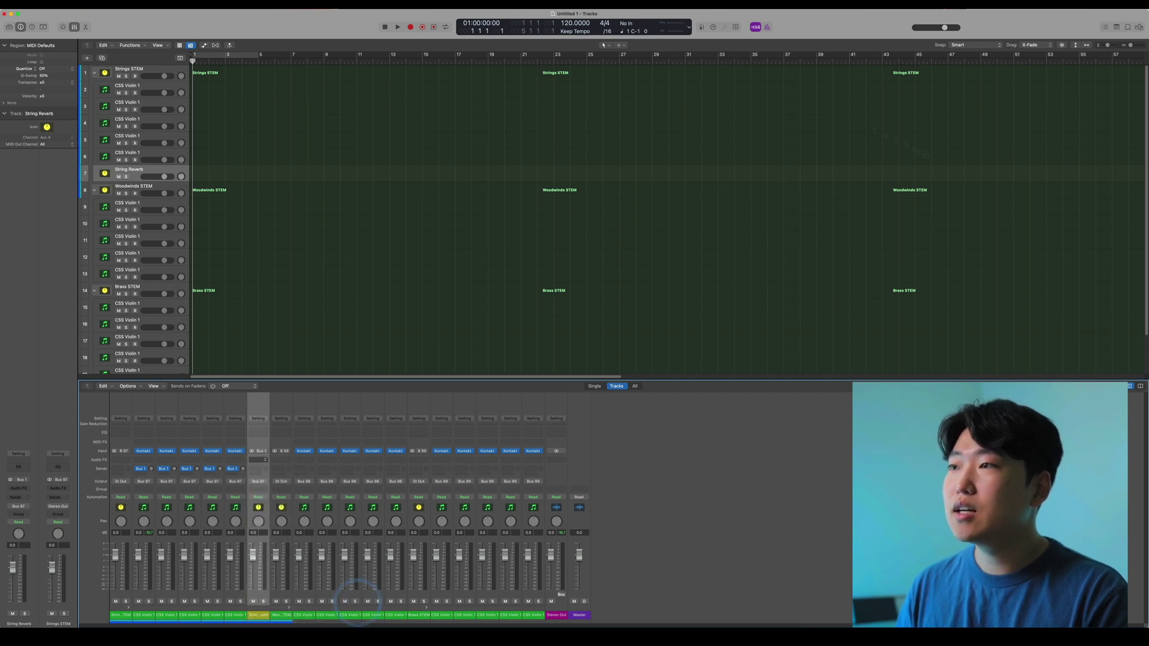
click(357, 98)
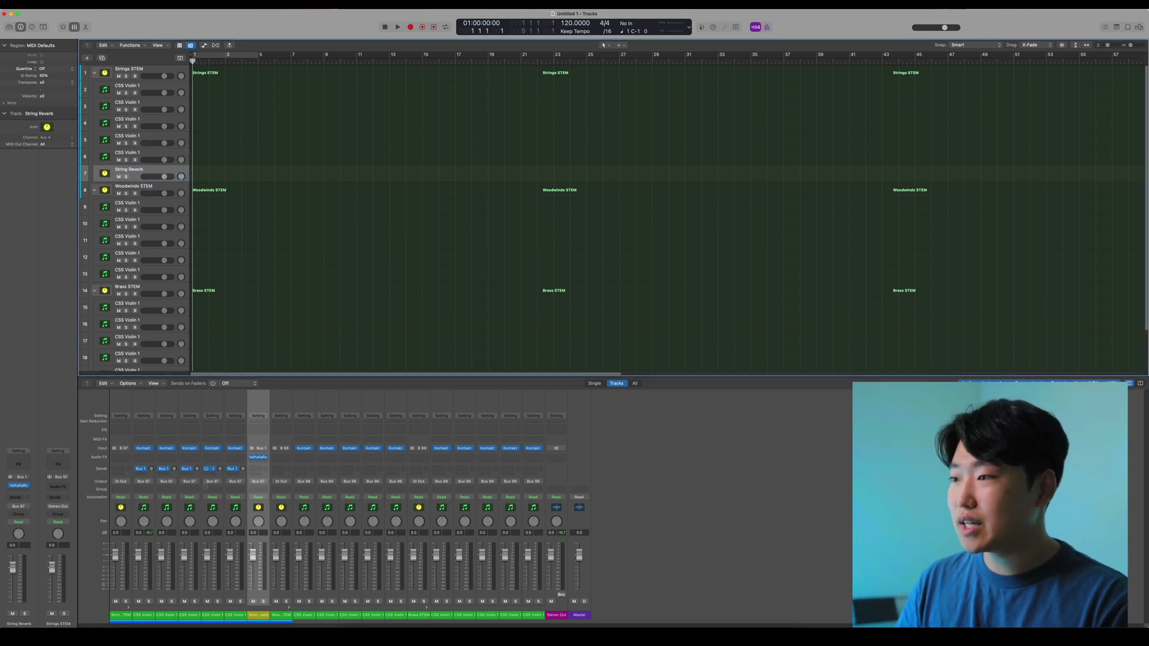
- Check String Reverb's output routing, leaving it unchanged
drag(236, 508, 144, 509)
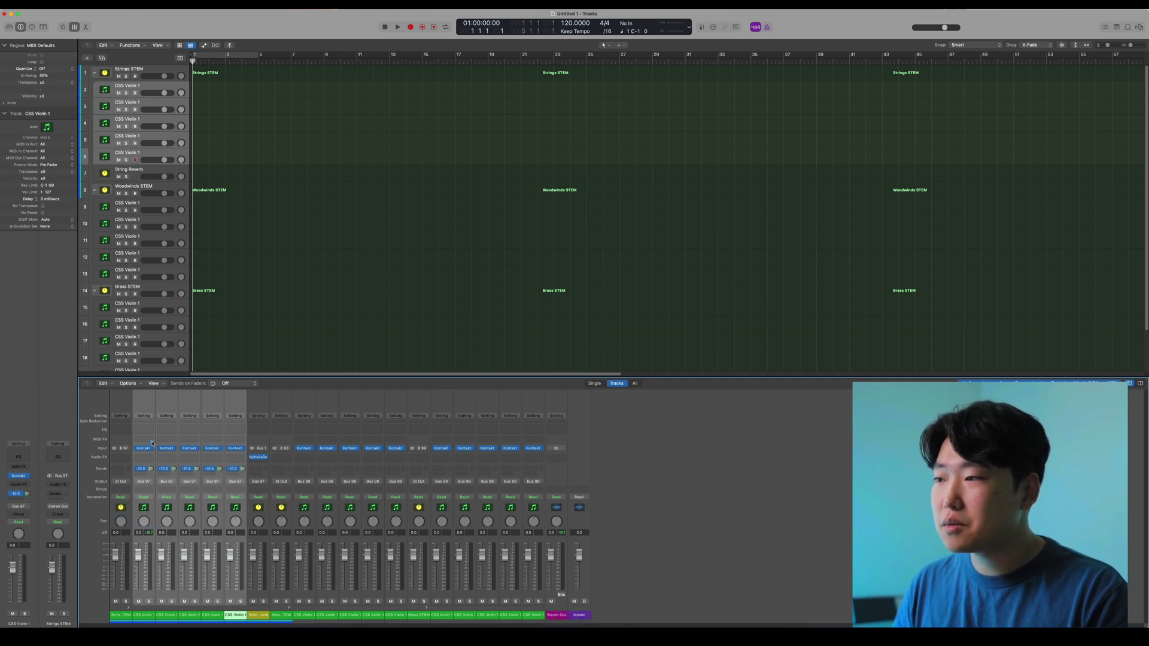
click(258, 436)
click(261, 481)
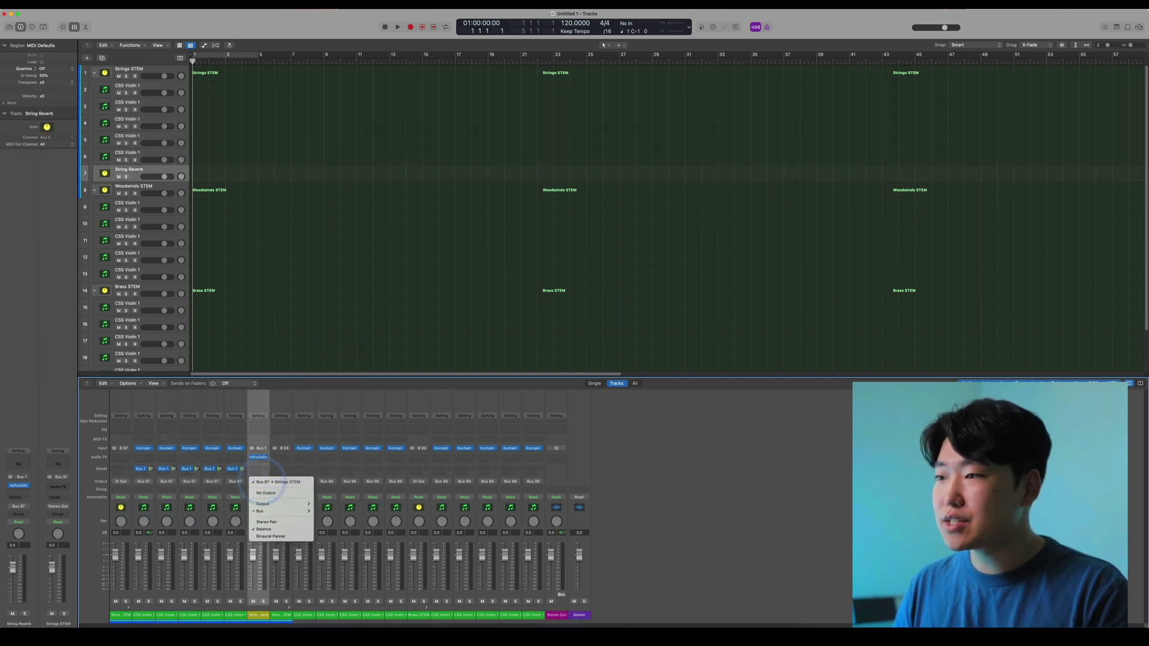
key(Escape)
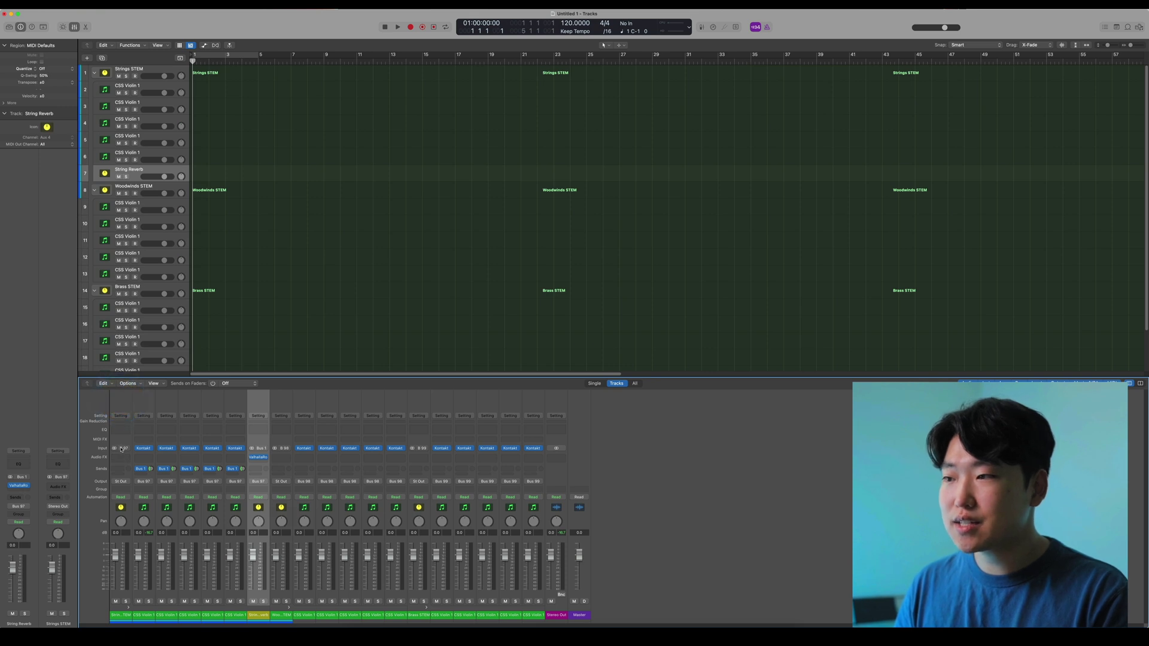
- Load the SSLComp and tape insert chain on the Strings STEM channel
click(121, 507)
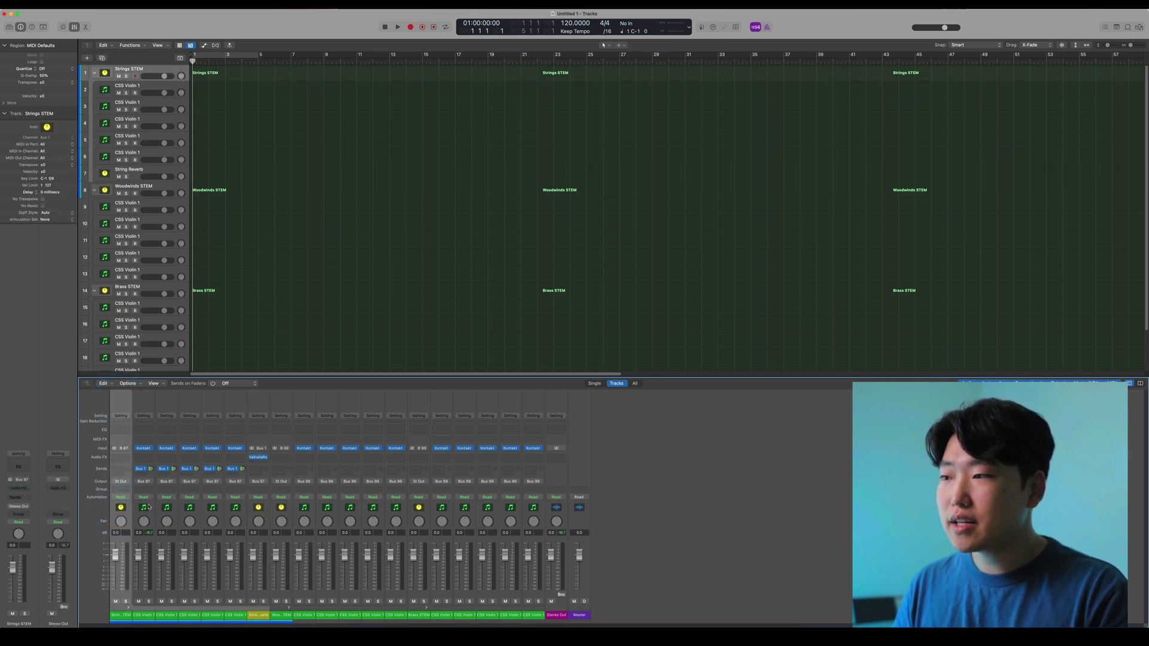
drag(148, 507, 256, 509)
click(128, 511)
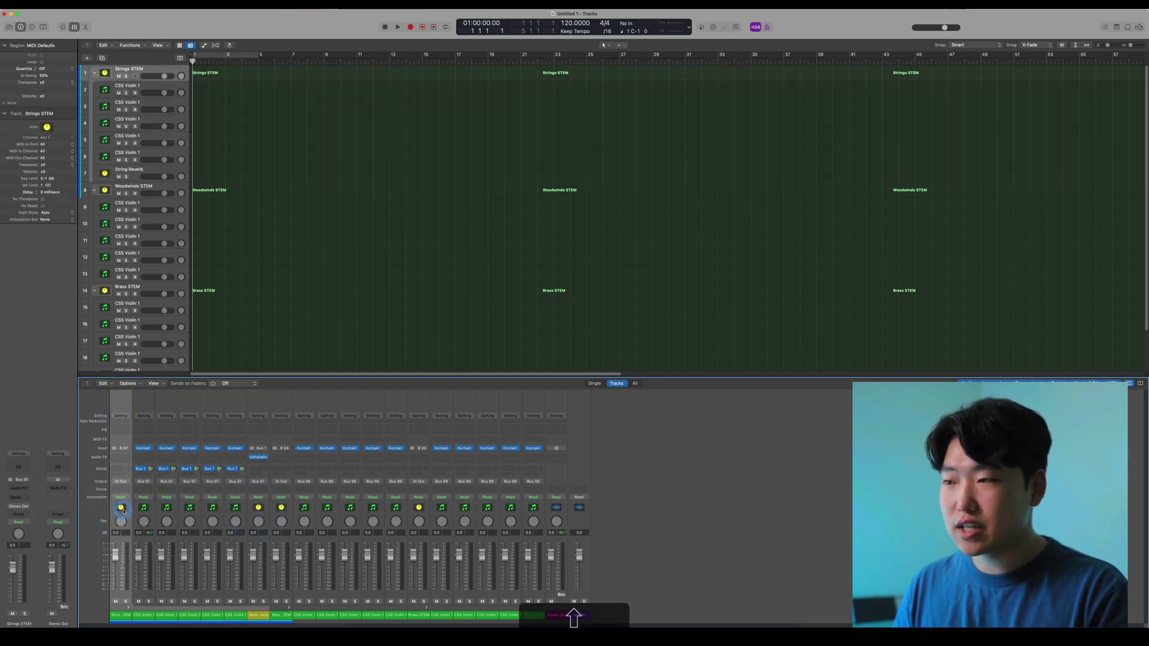
click(125, 459)
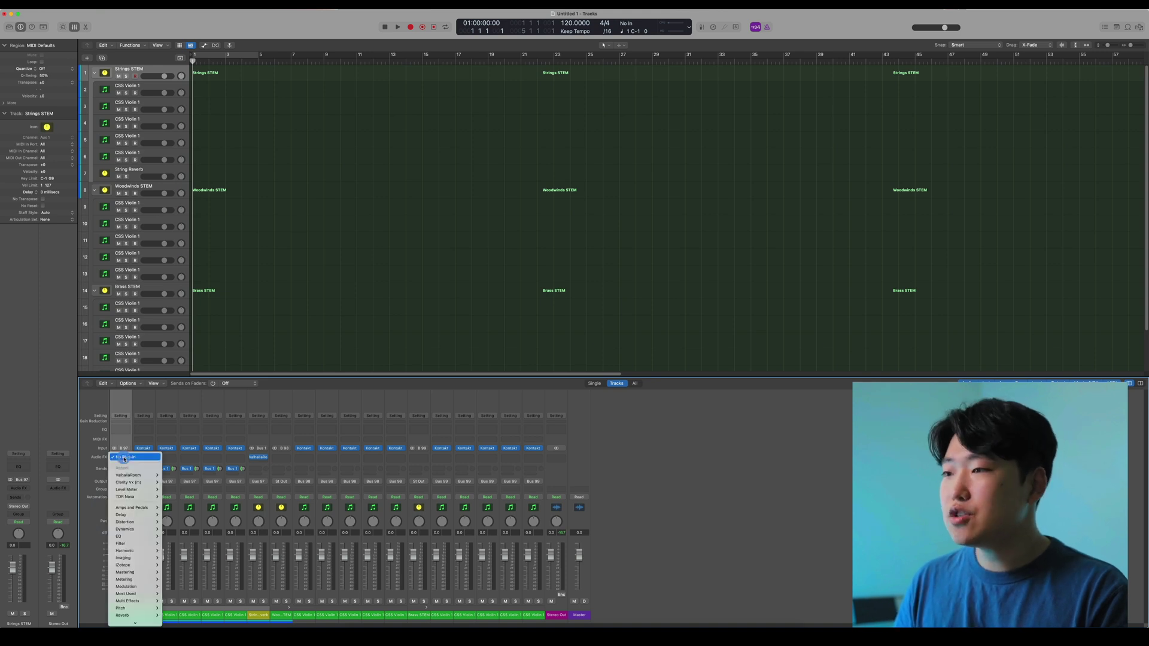
click(93, 436)
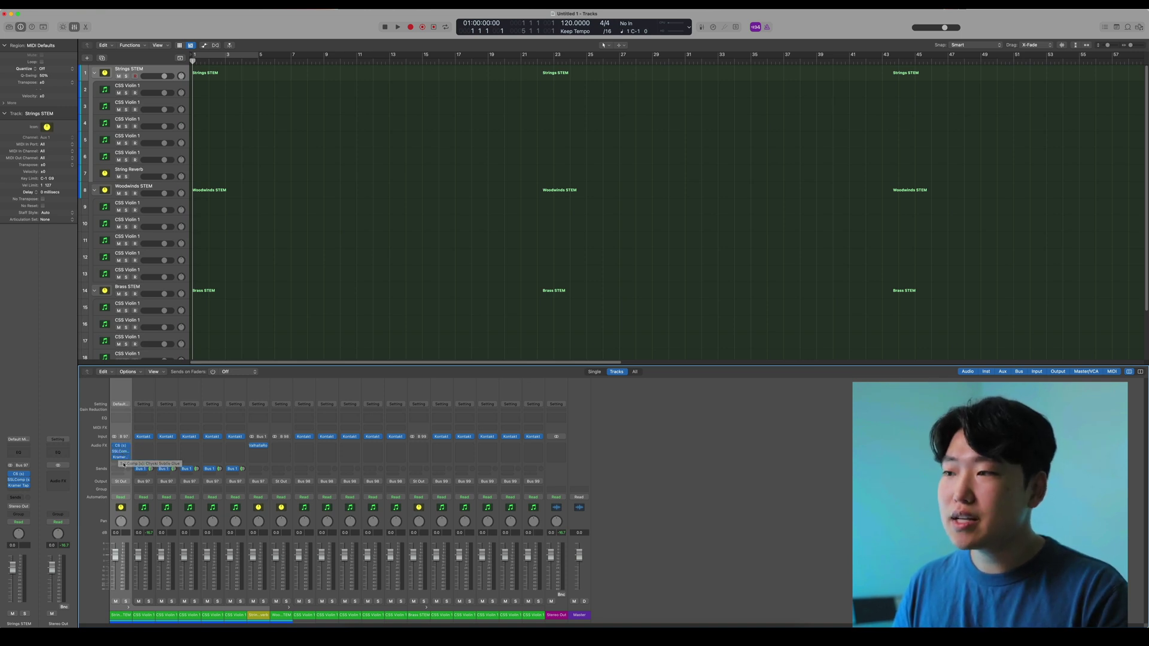
click(144, 508)
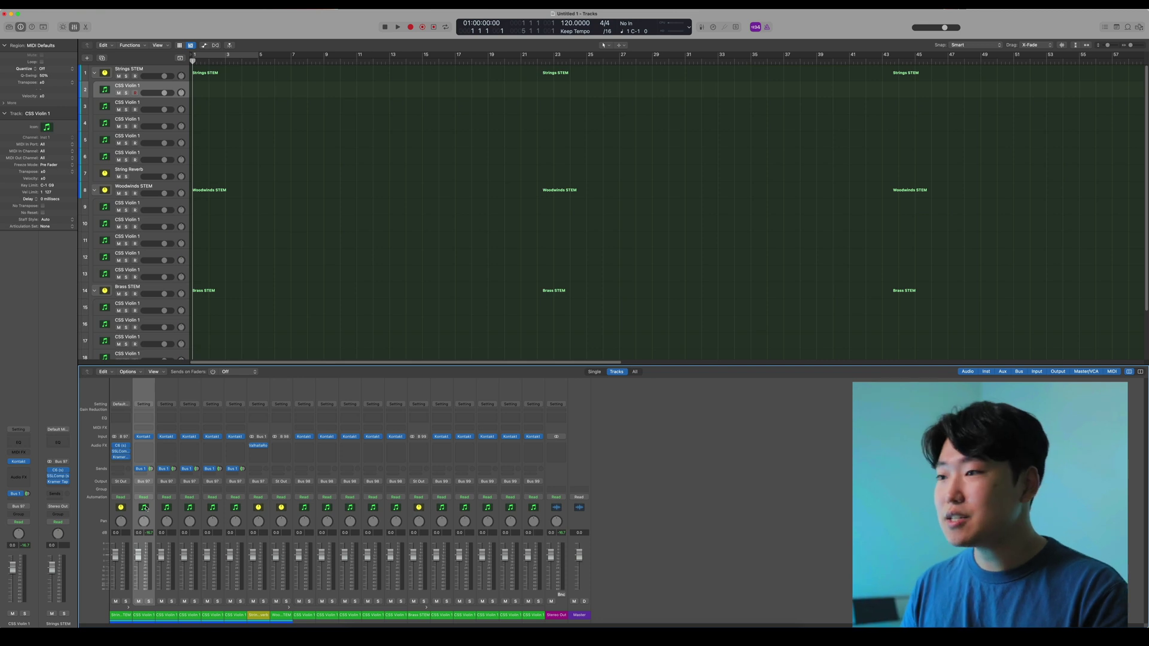
click(123, 404)
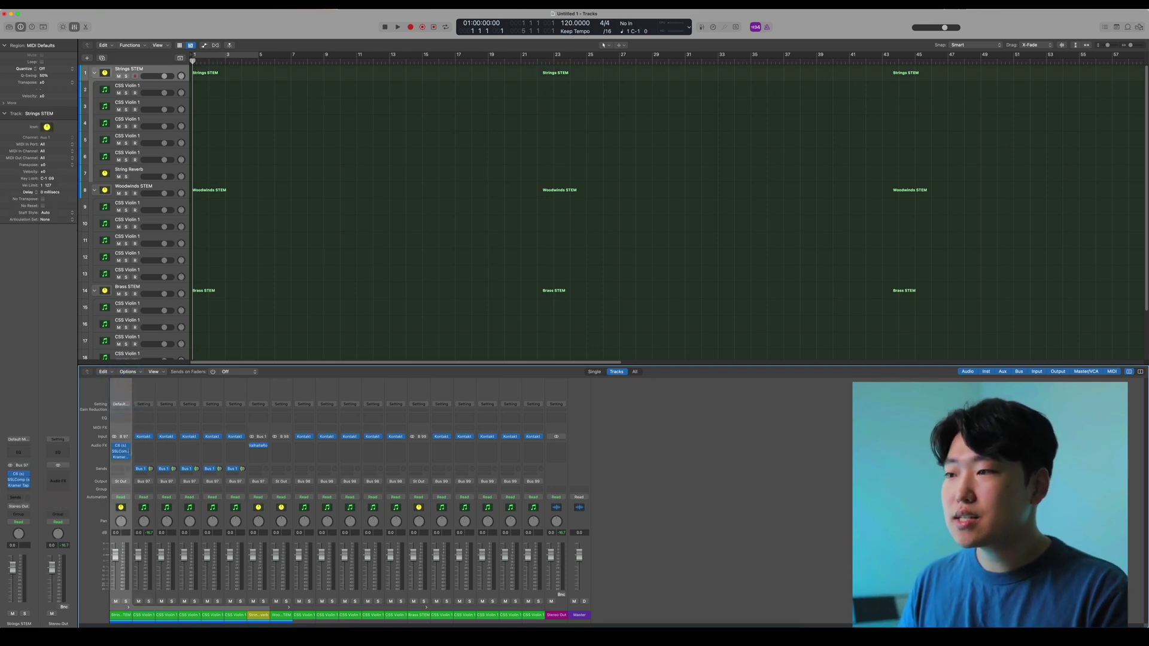
- Send the five Woodwinds STEM violin tracks to Bus 2 and create a track for Aux 5
click(94, 73)
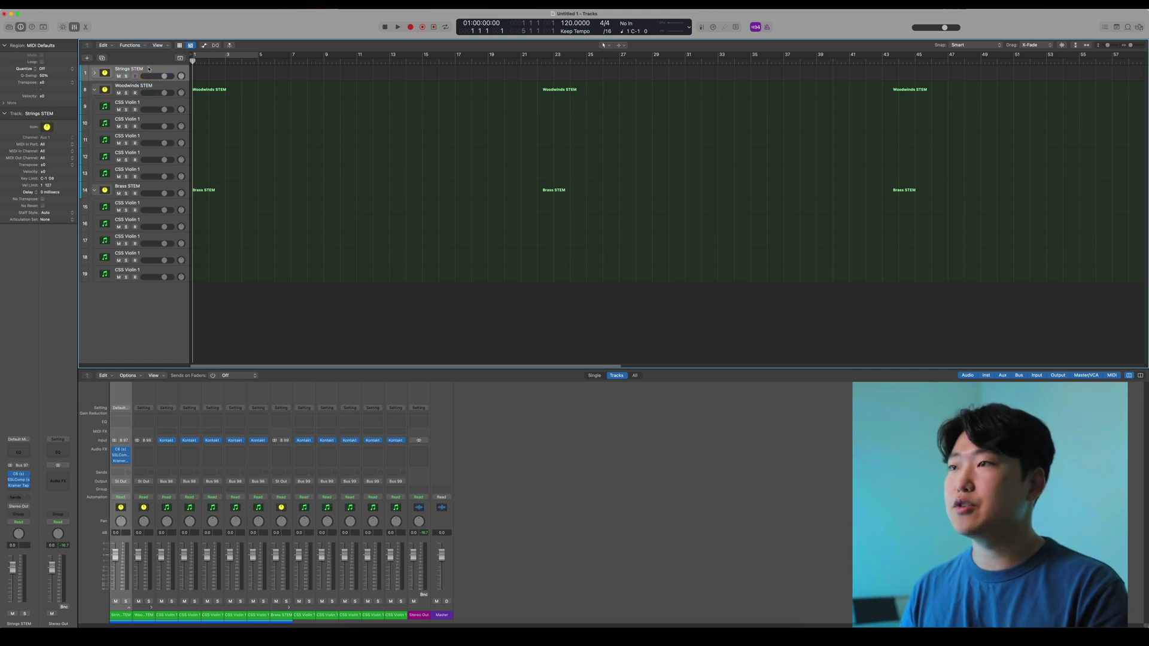
click(150, 85)
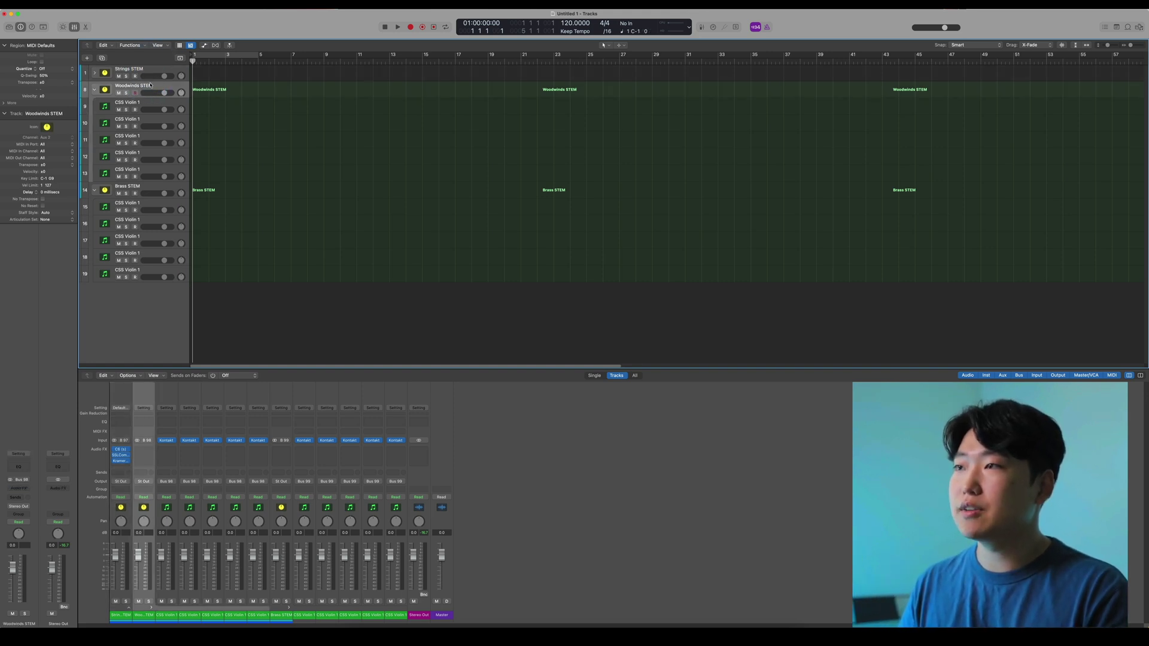
click(140, 103)
shift+click(137, 170)
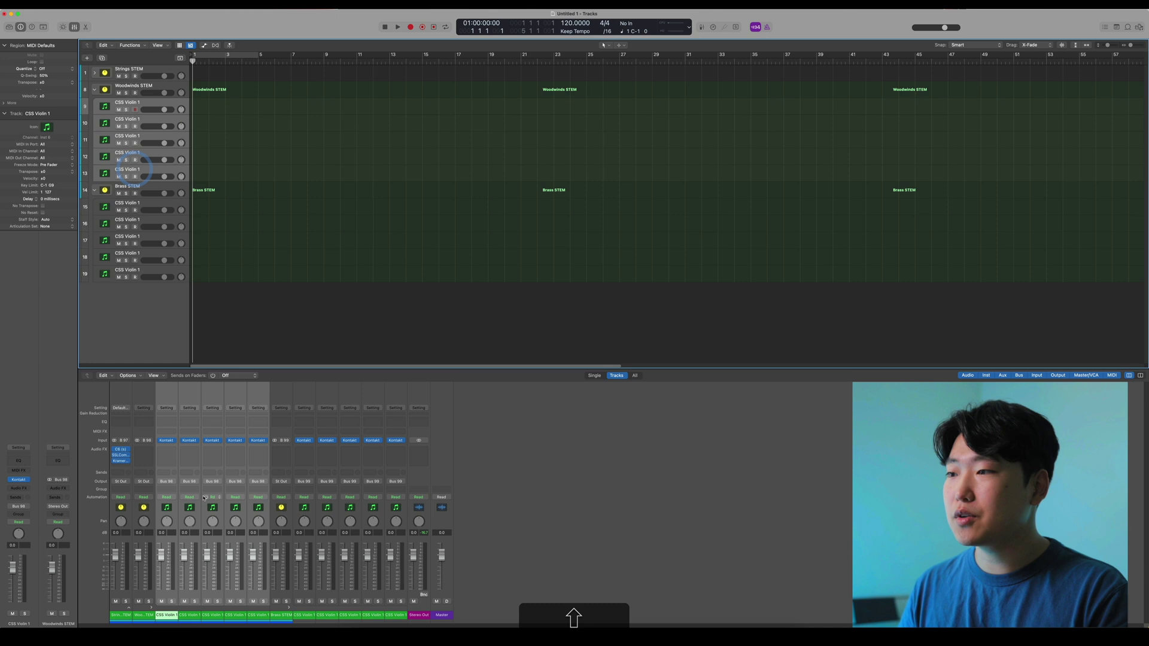
click(167, 473)
mouse_move(185, 483)
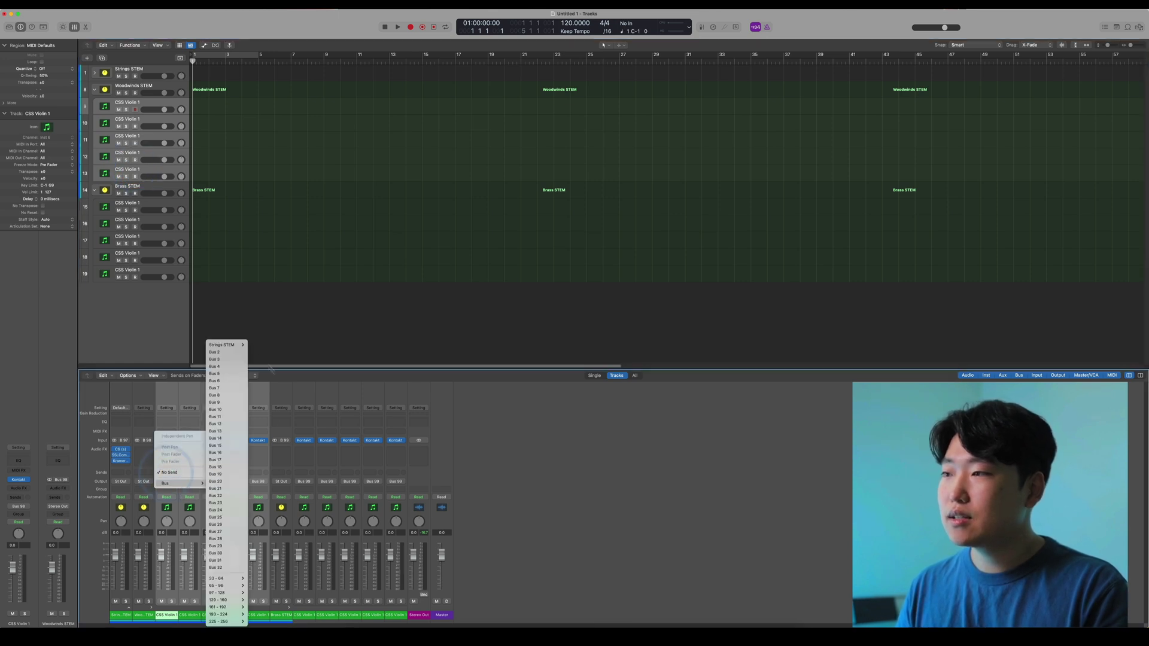
click(229, 354)
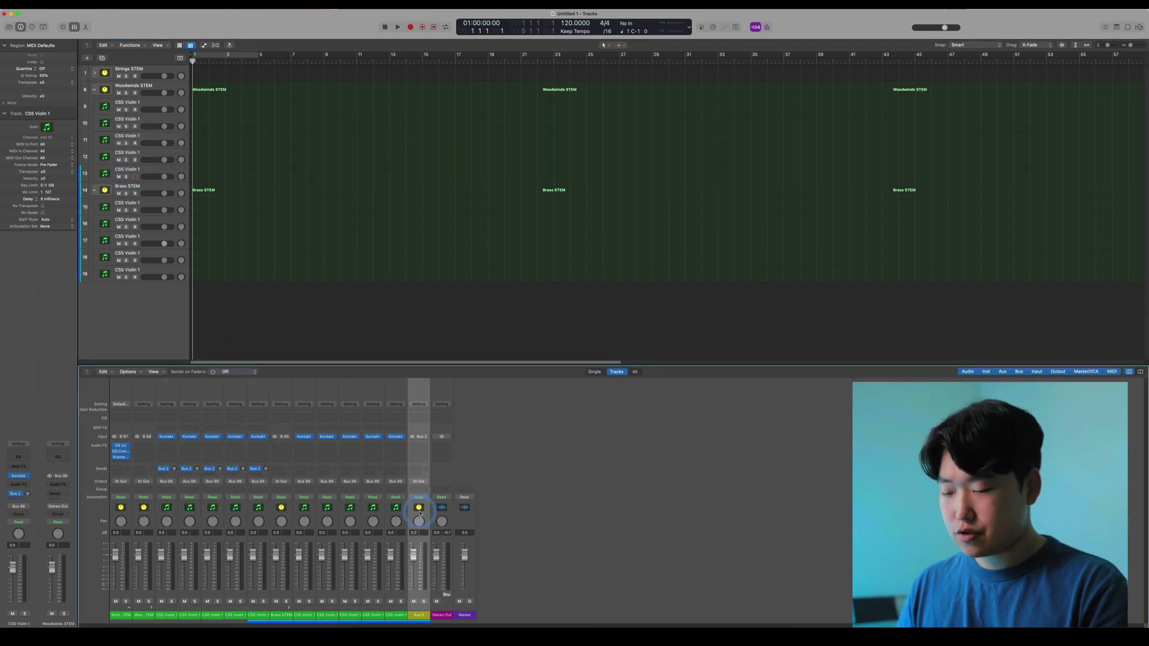
key(ctrl+t)
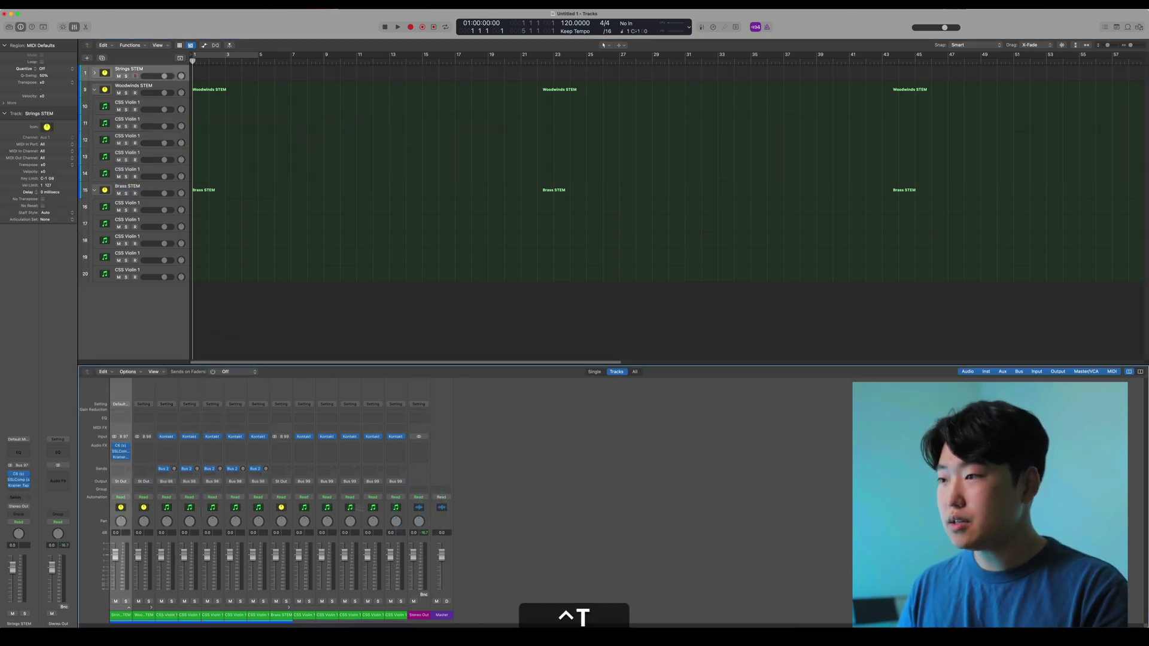
click(94, 72)
click(136, 192)
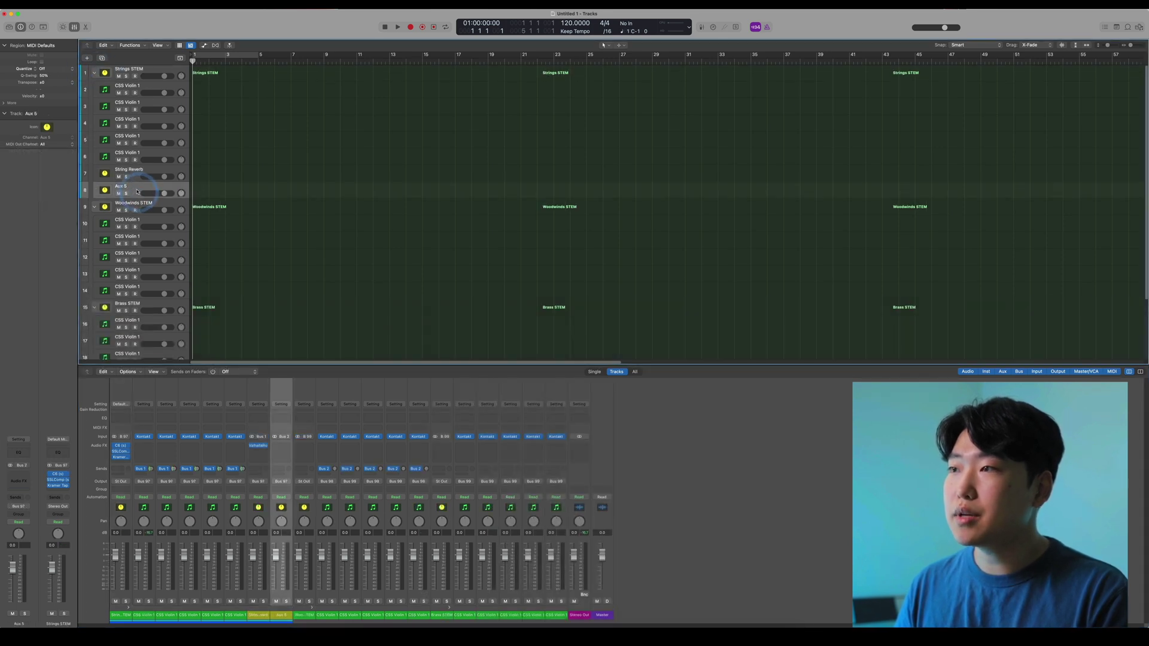
- Place Aux 5 below the woodwind violins and copy ValhallaRoom onto it
drag(137, 192, 140, 281)
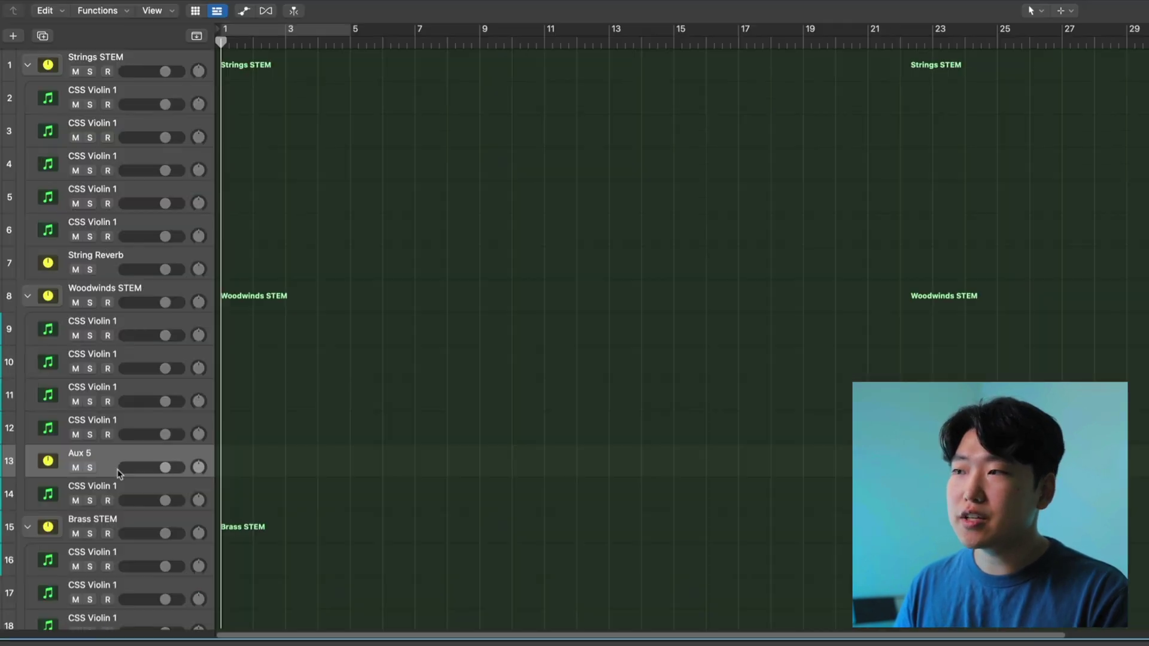
drag(118, 472, 101, 455)
drag(124, 500, 125, 456)
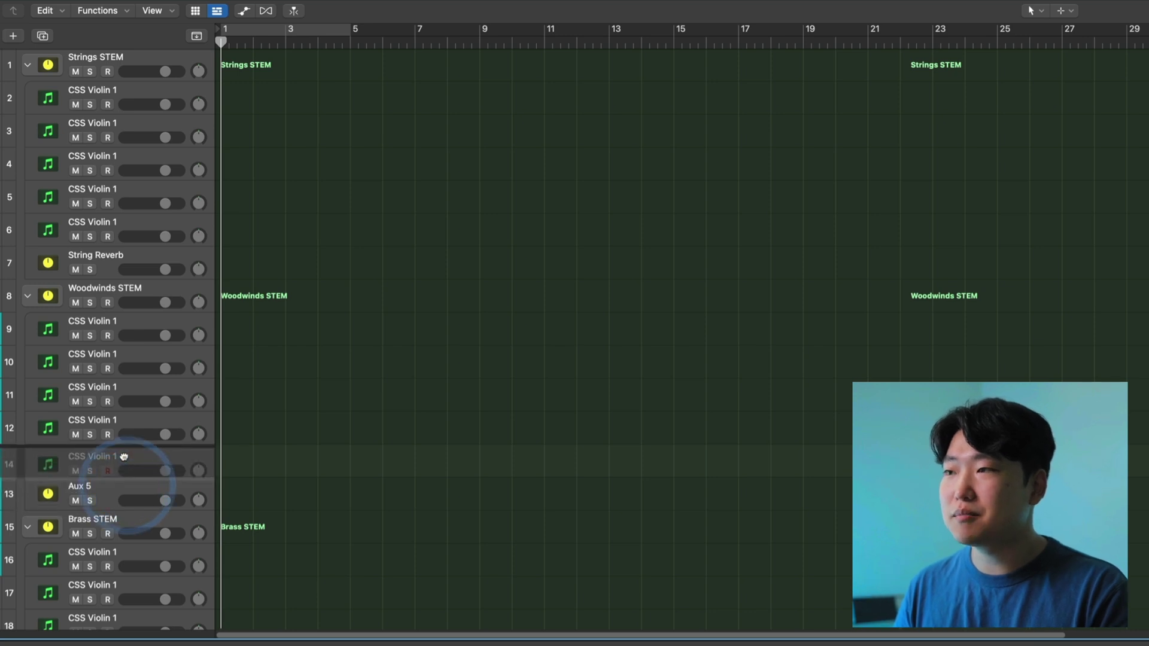
click(93, 496)
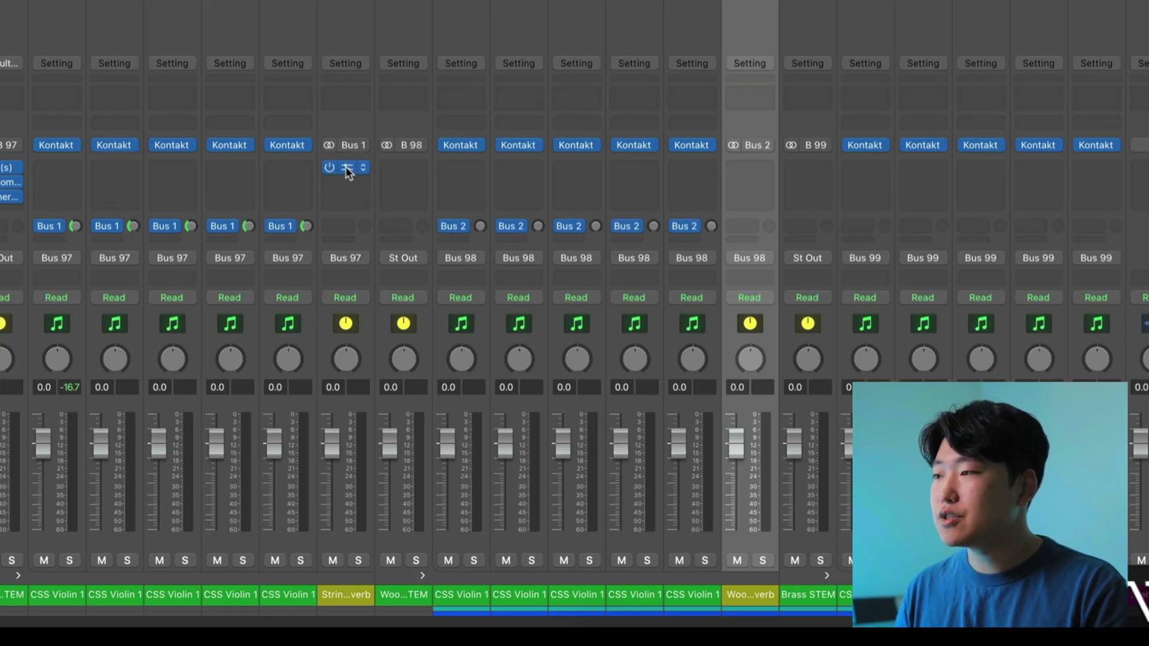
drag(345, 167, 748, 171)
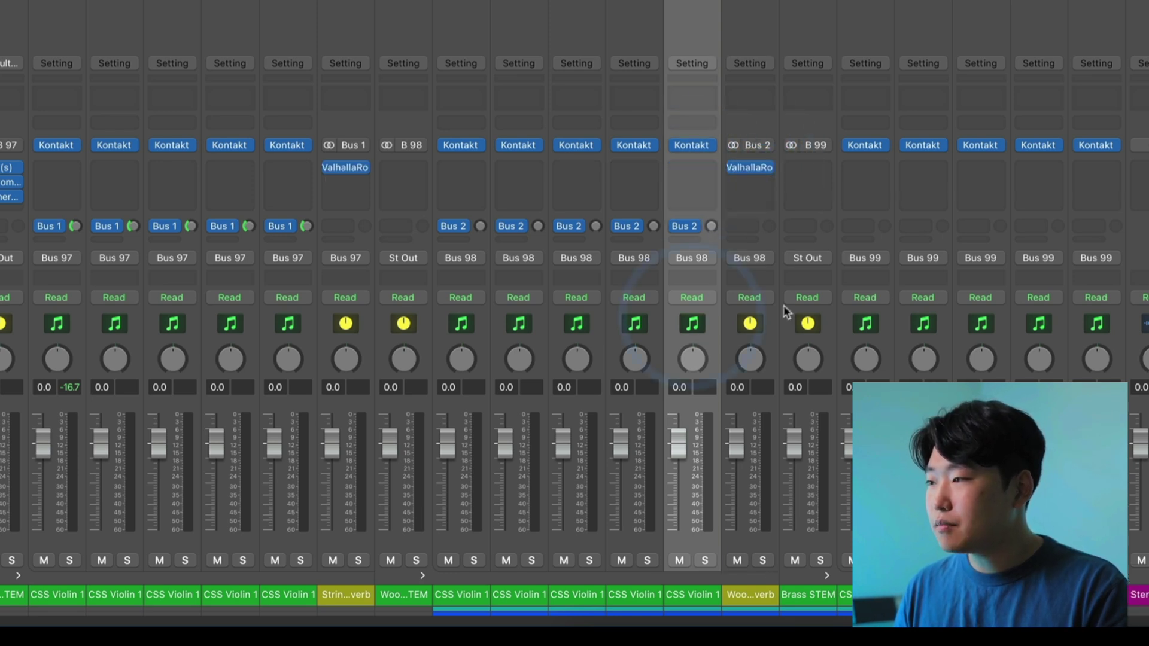
- Set the five woodwind violins' Bus 2 send levels to -15.6 dB
click(453, 326)
shift+click(692, 324)
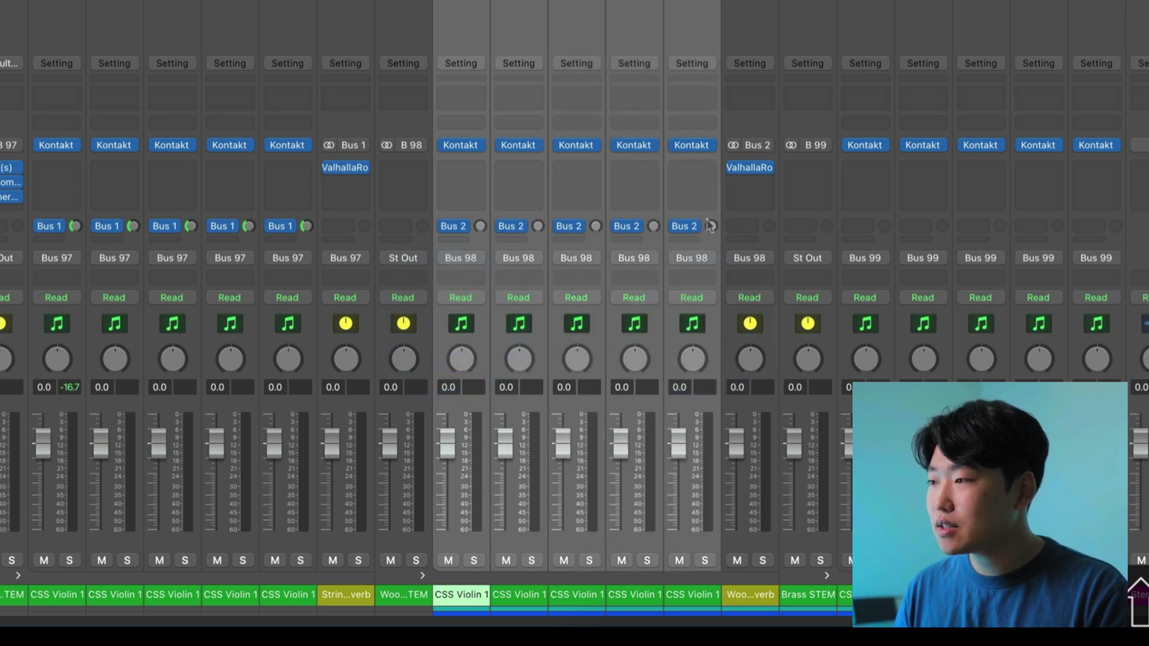
drag(710, 225, 686, 178)
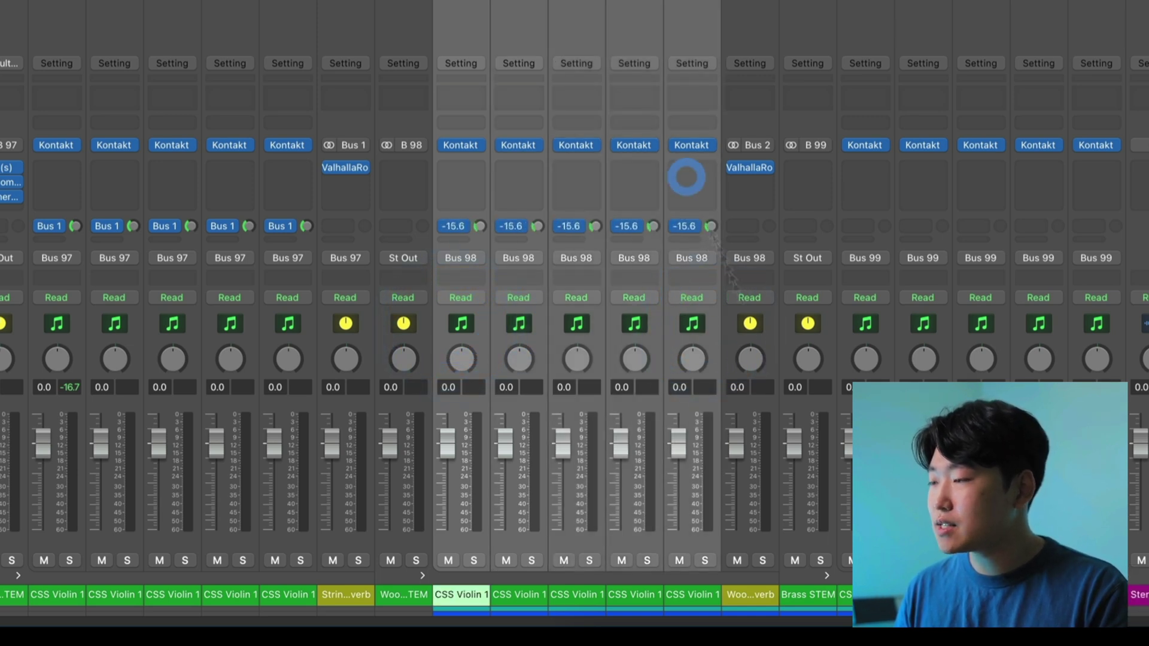
click(749, 335)
click(690, 326)
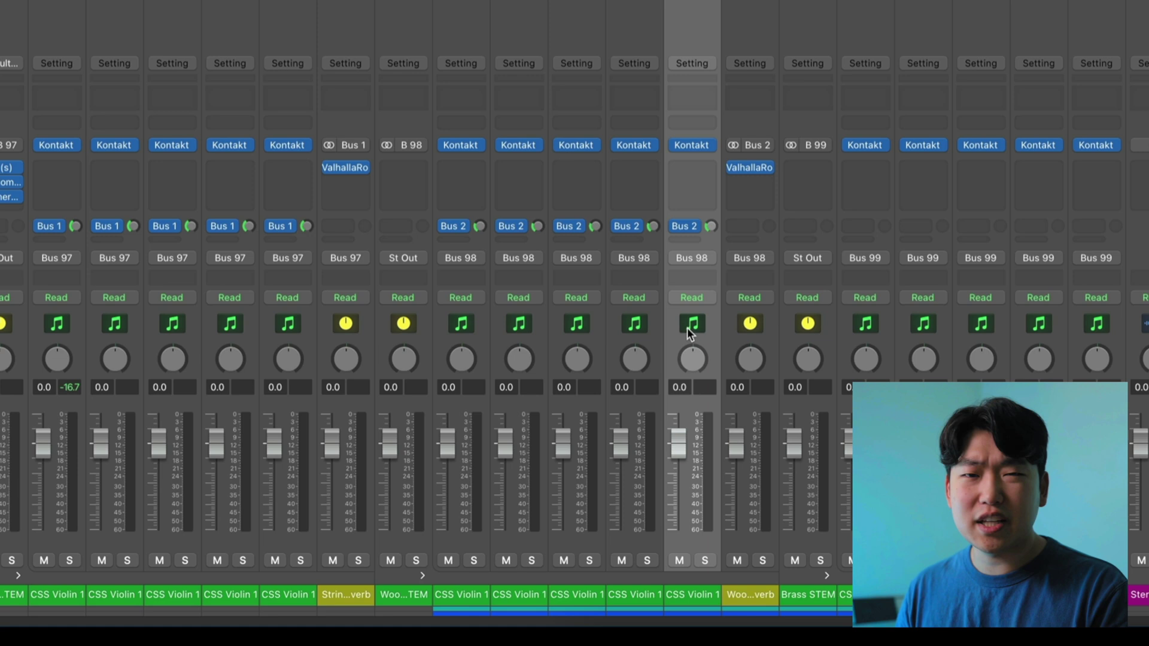
click(757, 331)
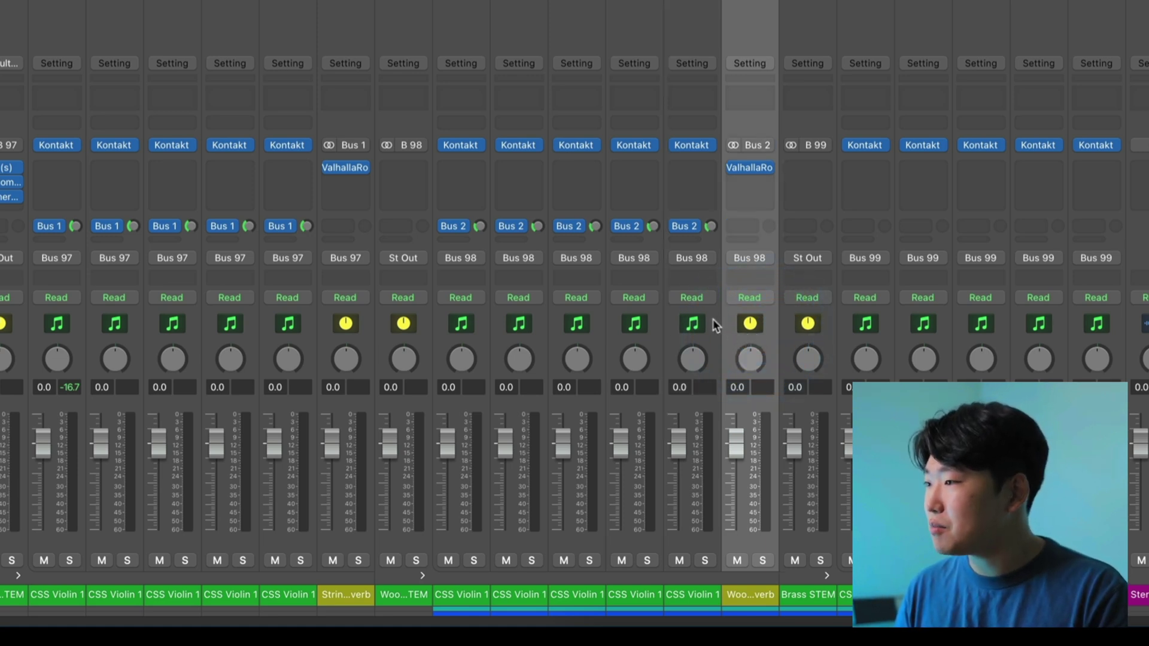
shift+click(482, 328)
click(401, 334)
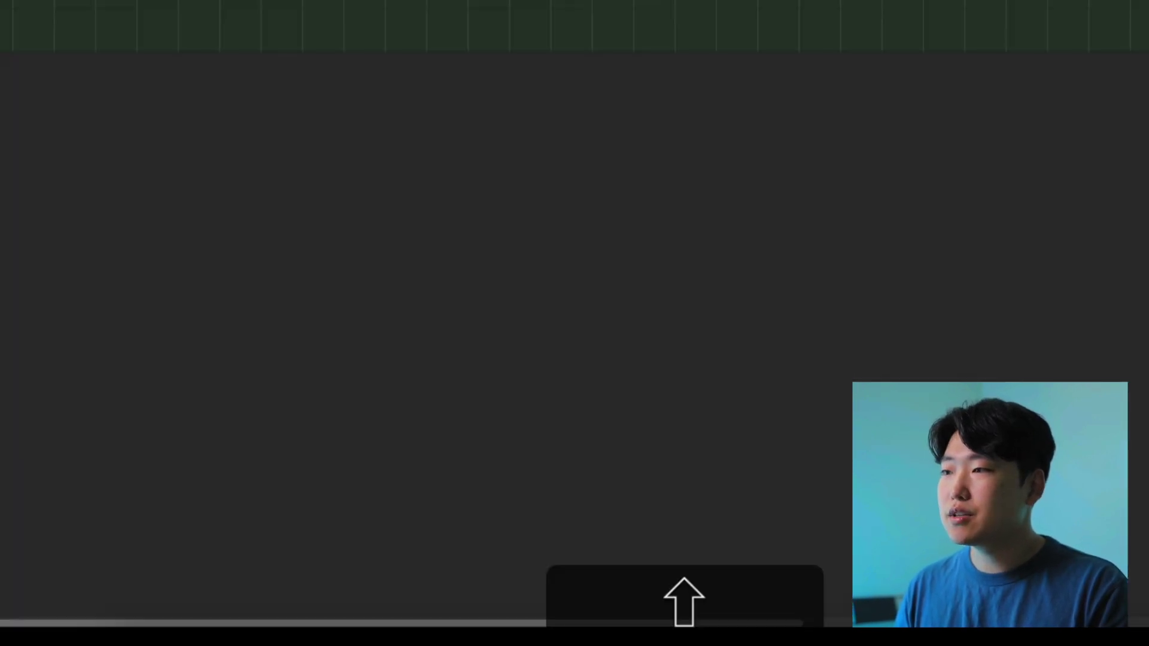
- Send the brass violins to Bus 3 and copy the ValhallaRoom reverb onto Aux 6
key(shift+x)
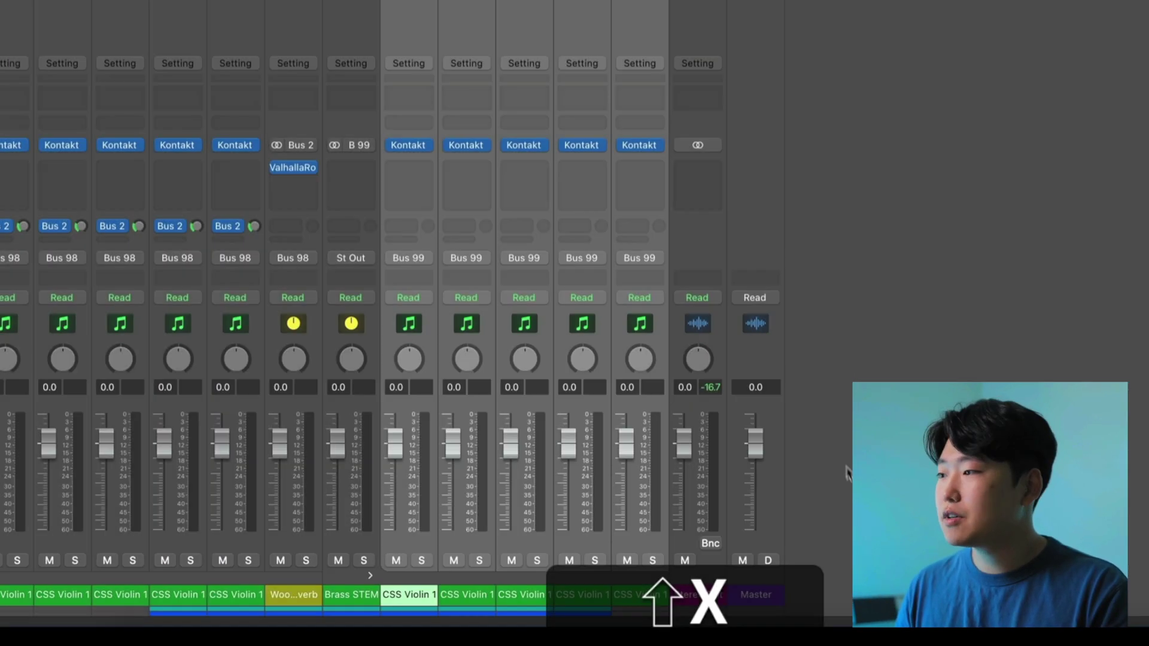
click(401, 226)
click(539, 257)
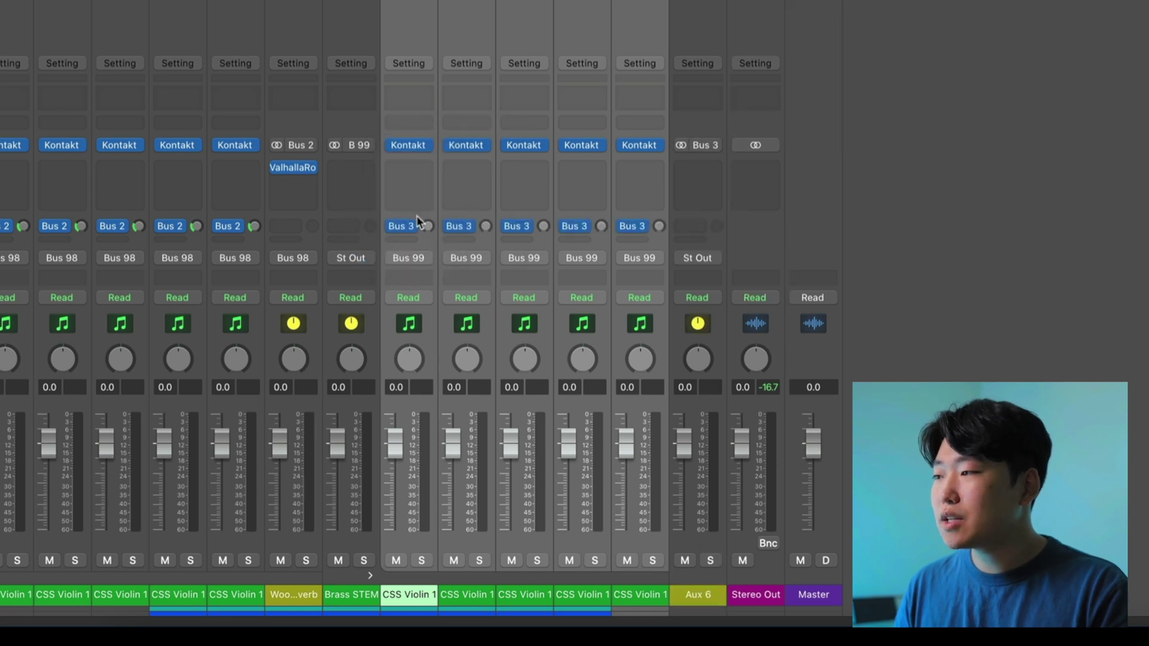
click(695, 45)
drag(296, 166, 704, 177)
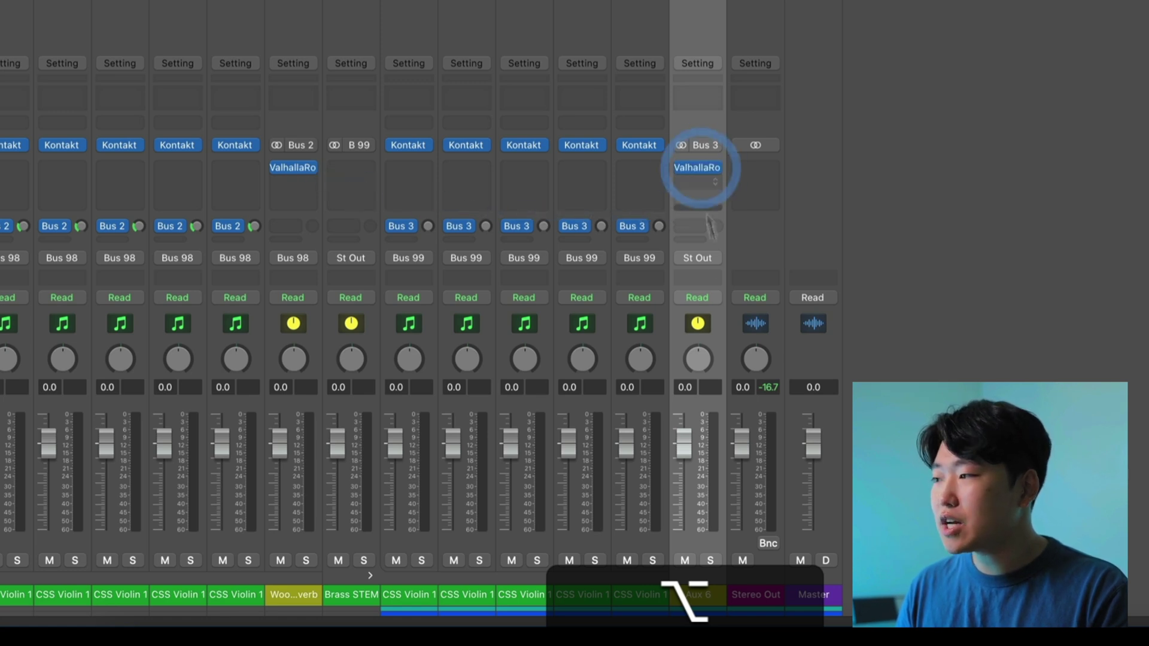
click(711, 328)
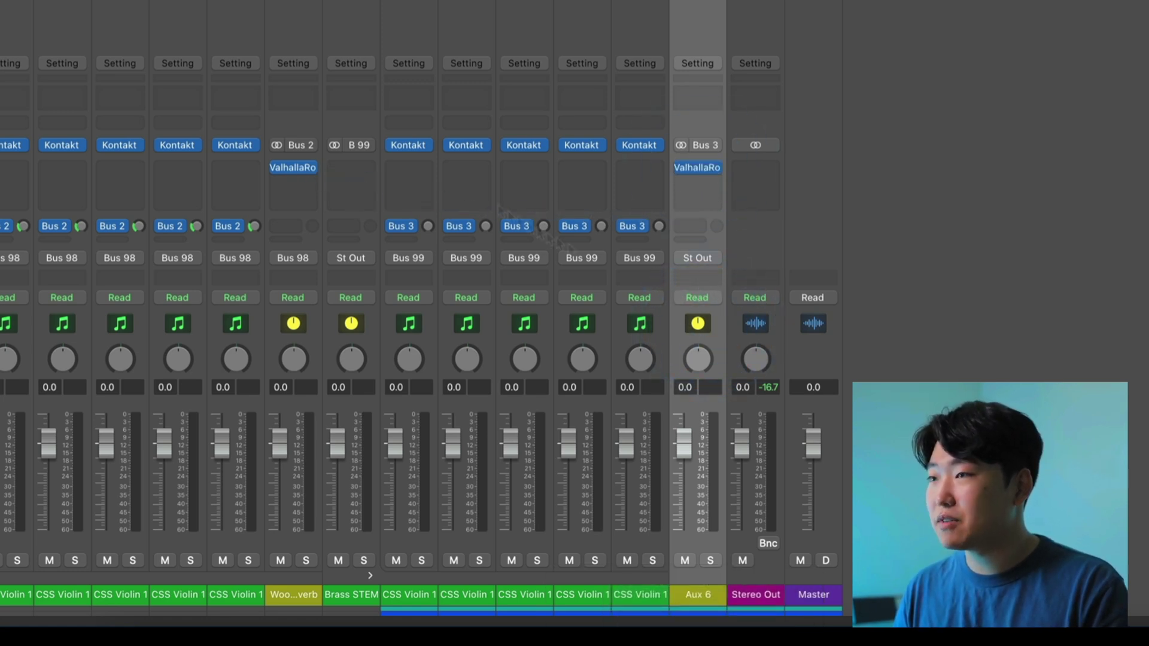
- Create a track for the Aux 6 reverb, positioned after the brass tracks
key(ctrl+t)
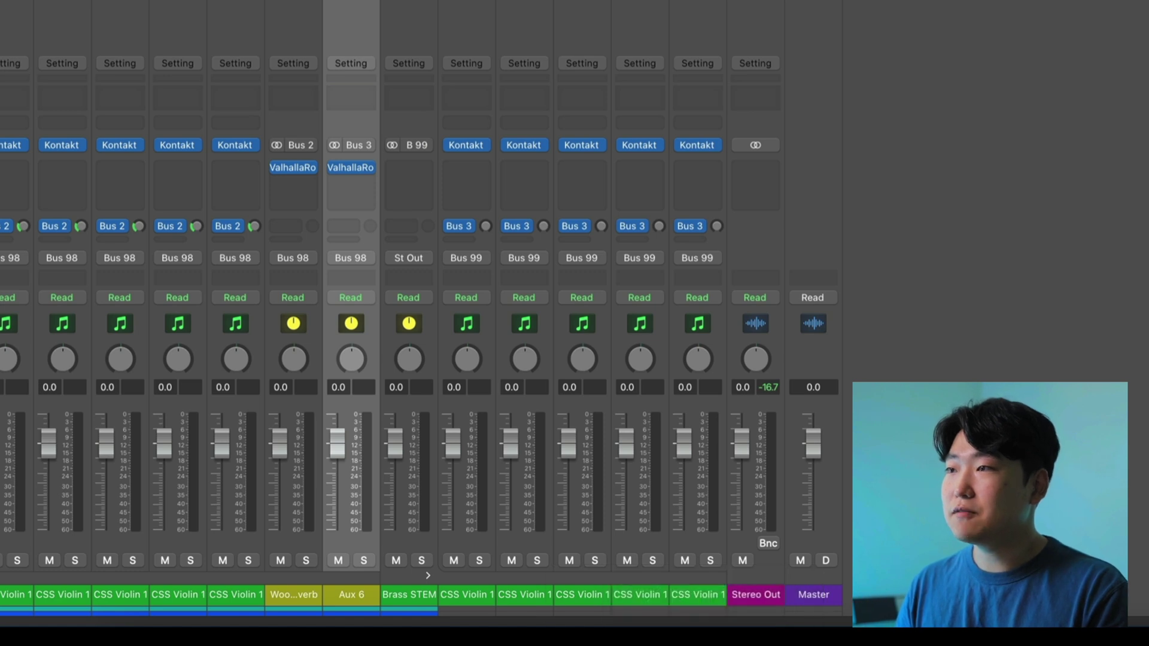
key(super+z)
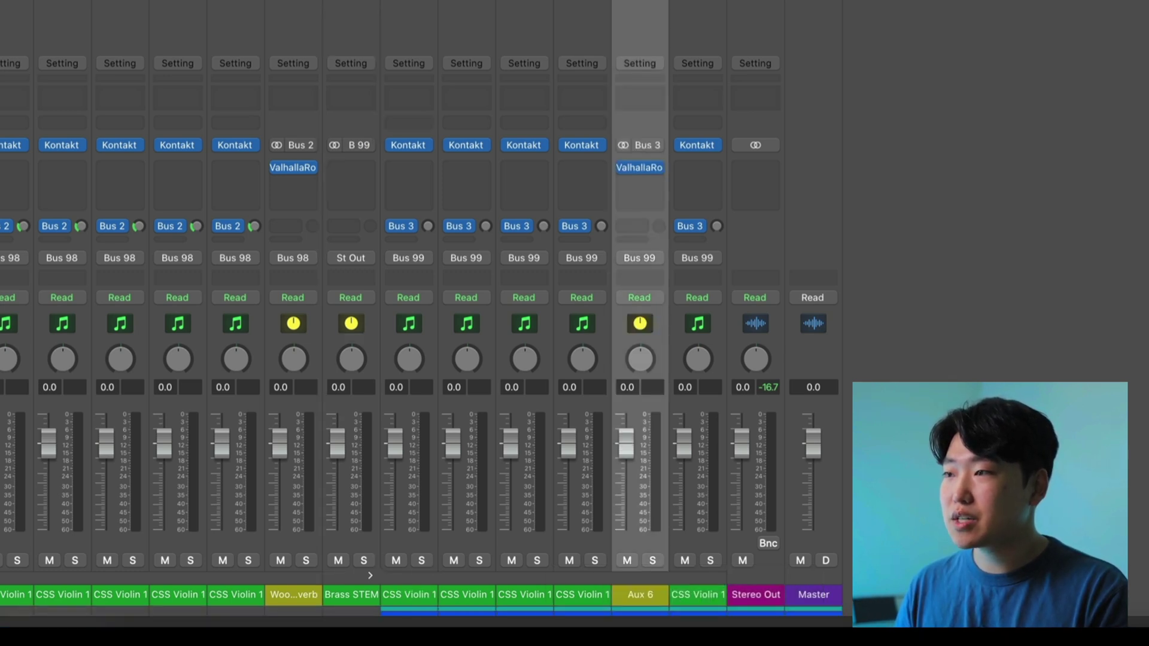
key(Up)
key(Down)
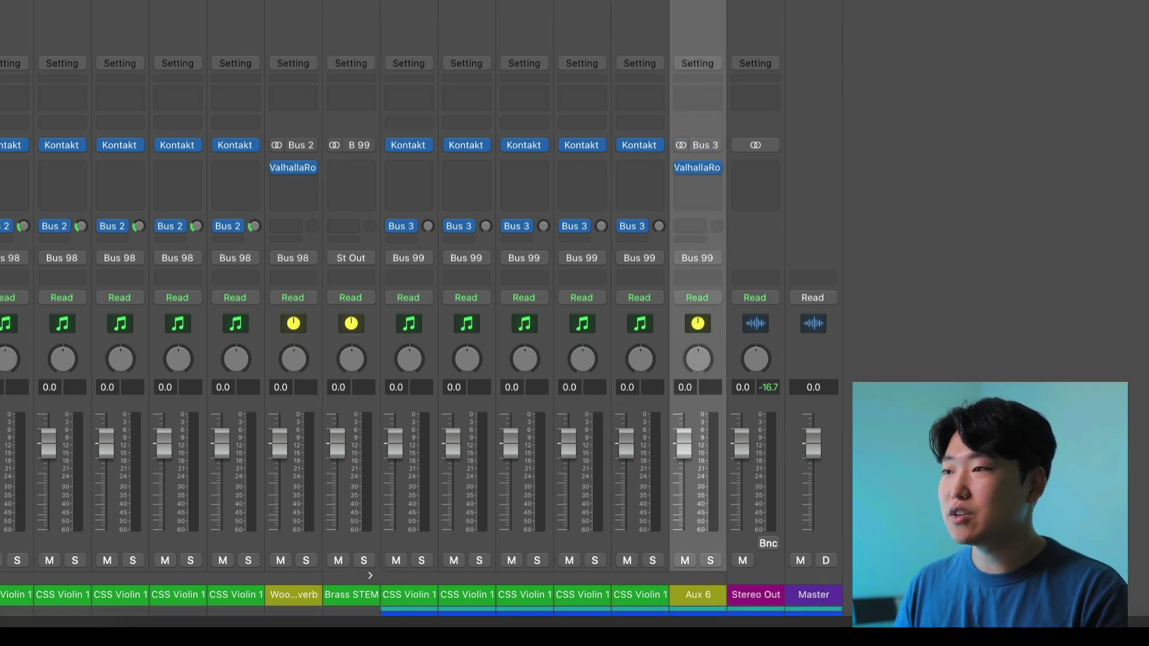
- Rename the Aux 6 reverb to Brass Reverb, then select the Brass STEM strip
key(a)
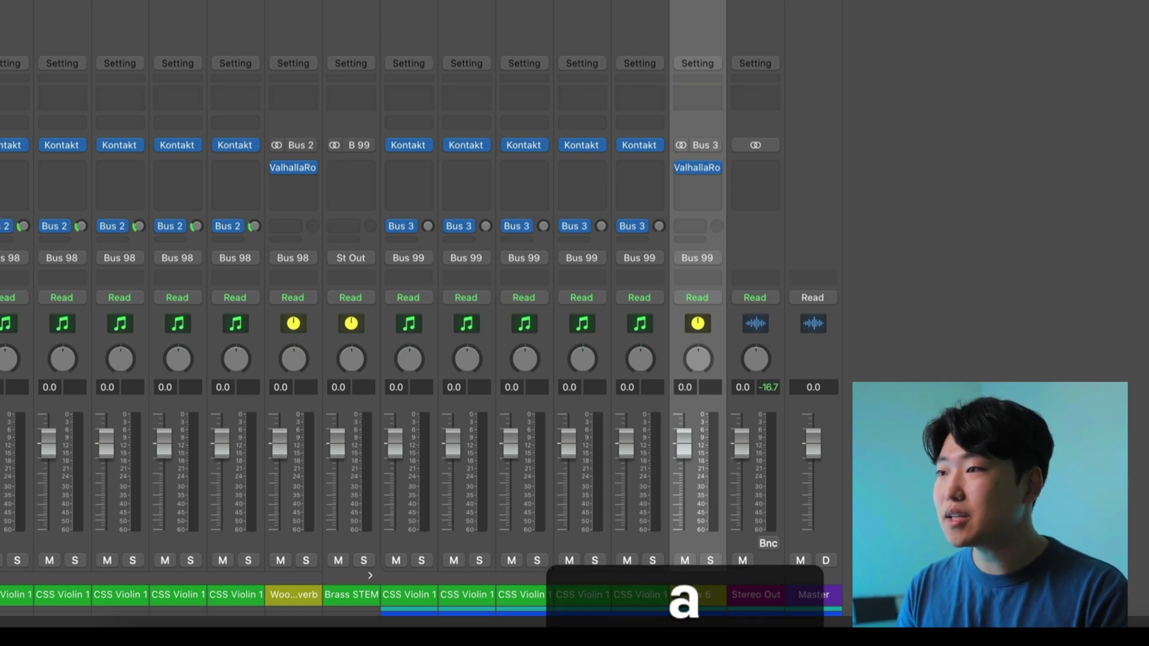
key(shift+s)
key(space)
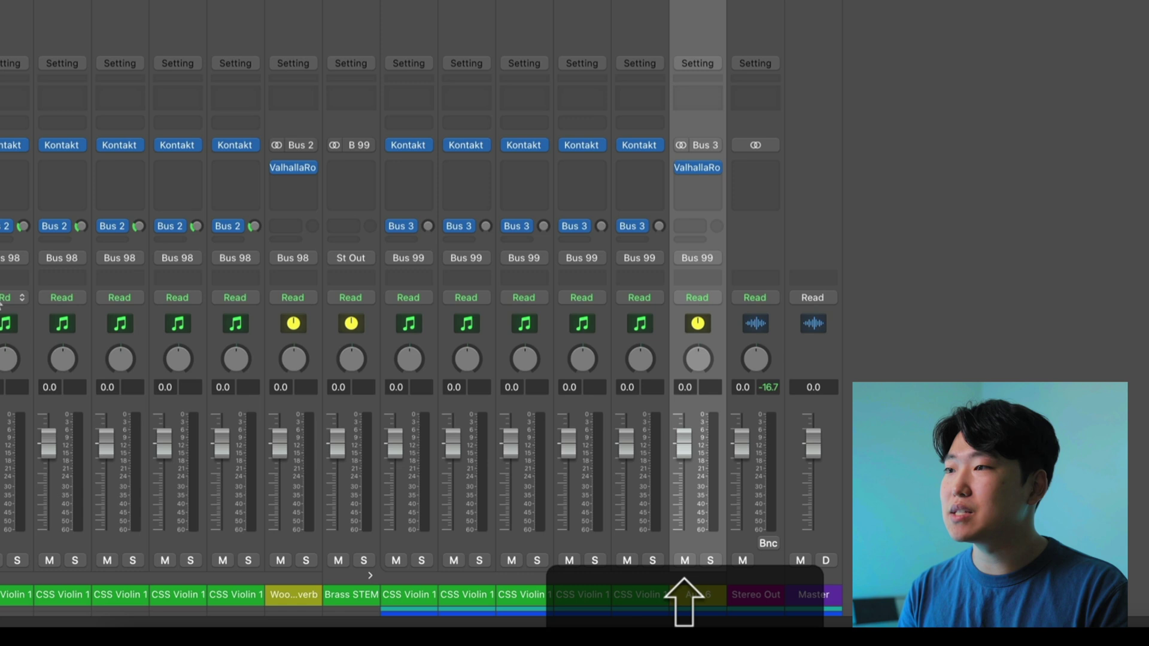
key(shift+r)
key(v)
key(b)
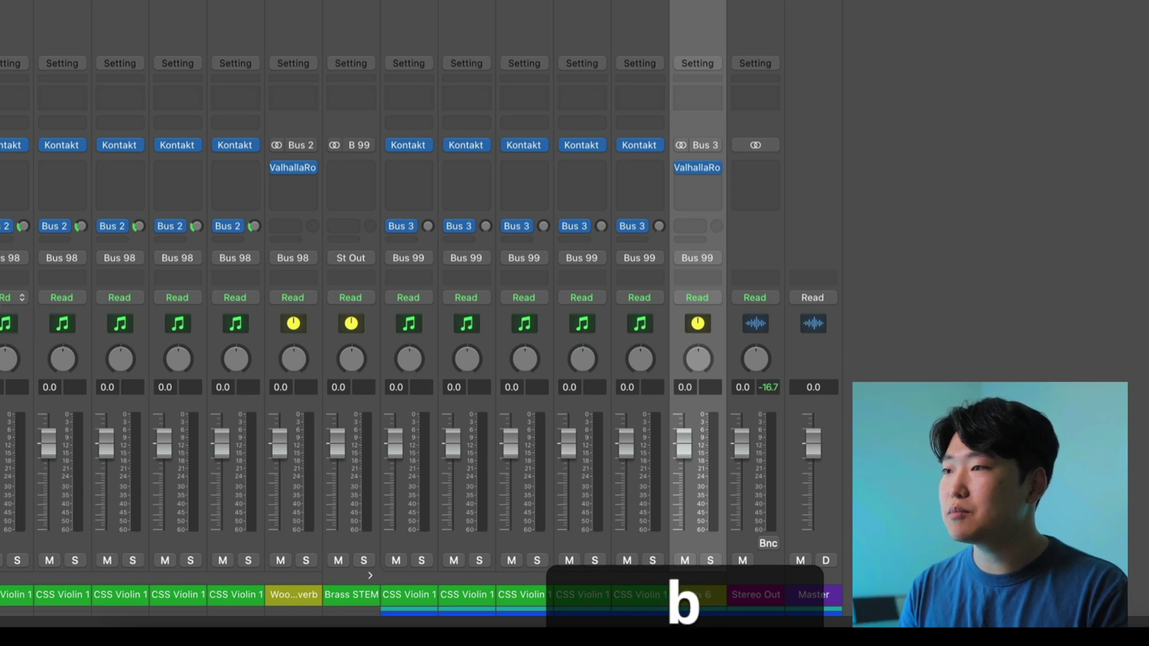
key(Return)
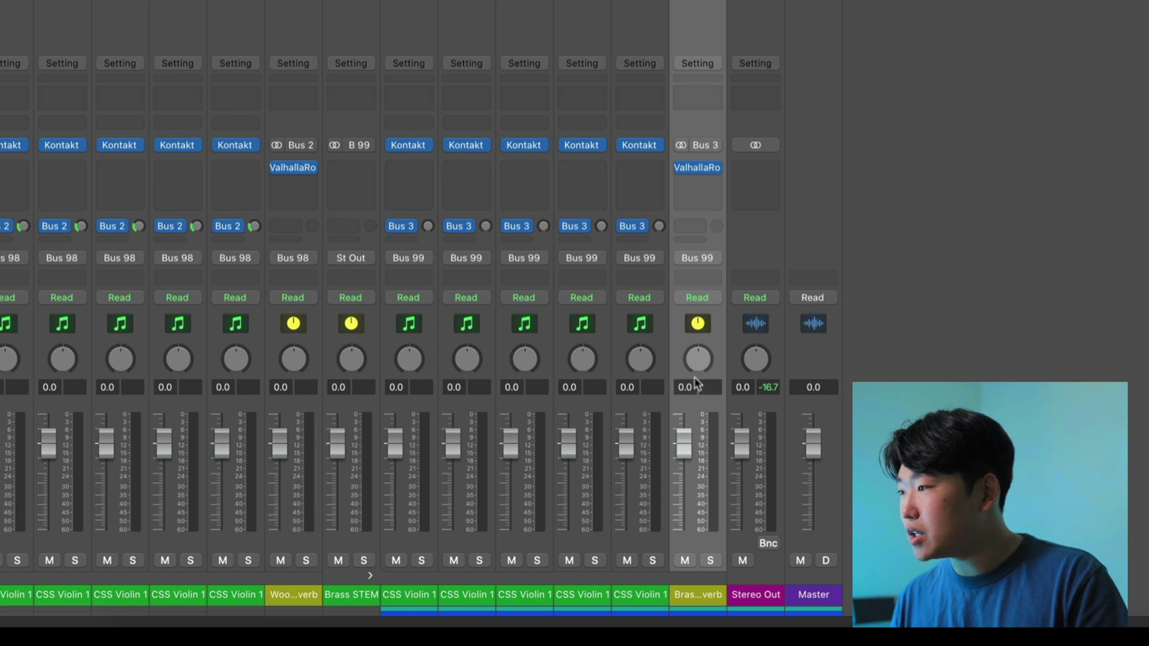
click(692, 328)
shift+click(419, 323)
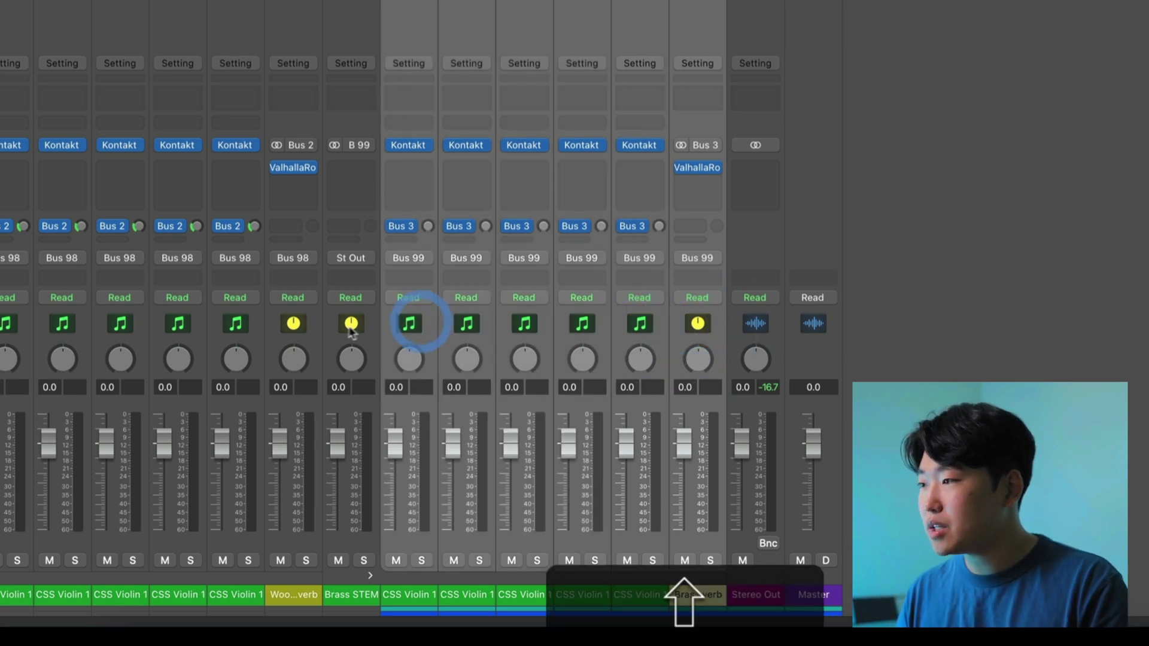
click(349, 329)
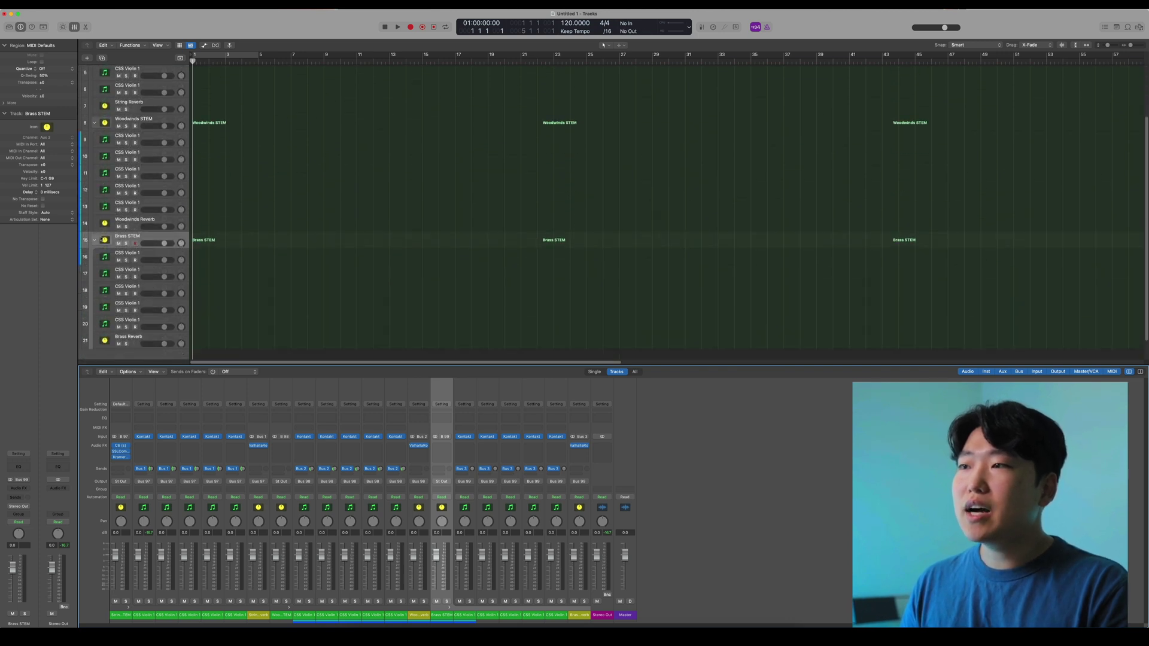
- Record a short test phrase starting on the first CSS Violin 1 track
alt+click(93, 239)
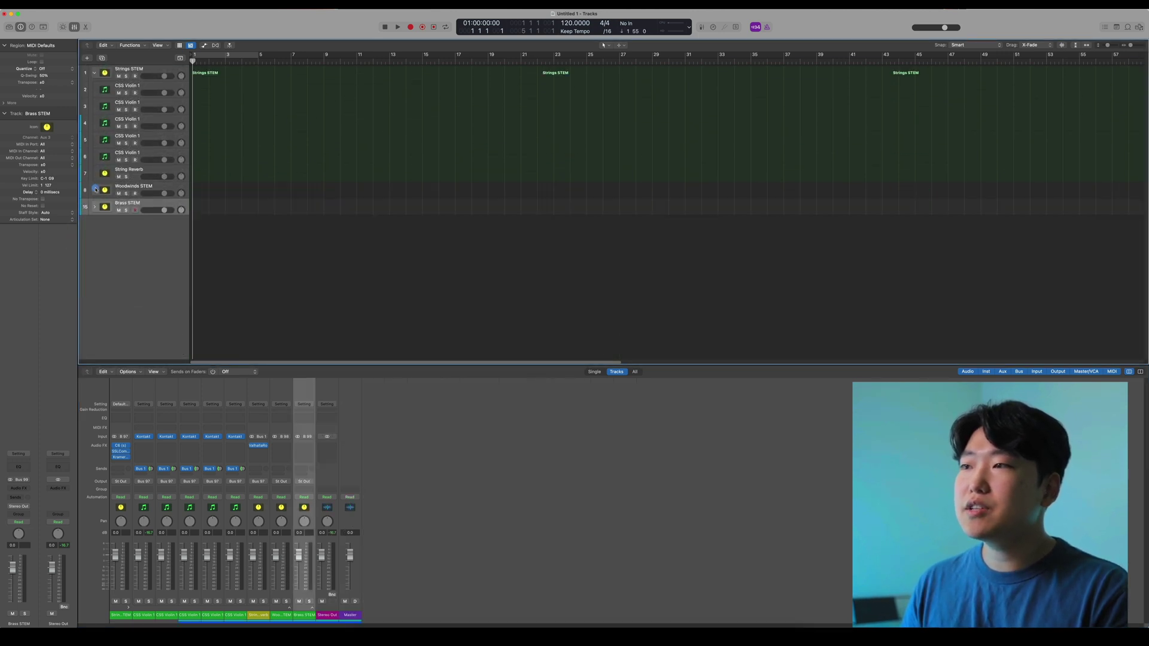
click(94, 73)
click(93, 73)
click(124, 86)
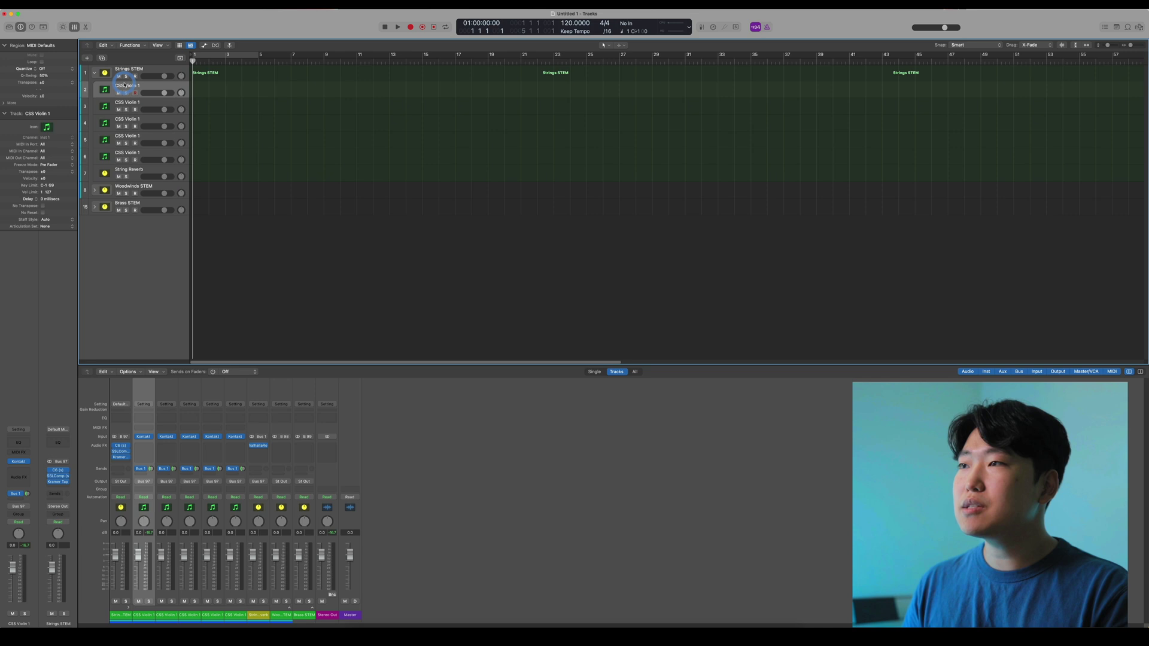
key(r)
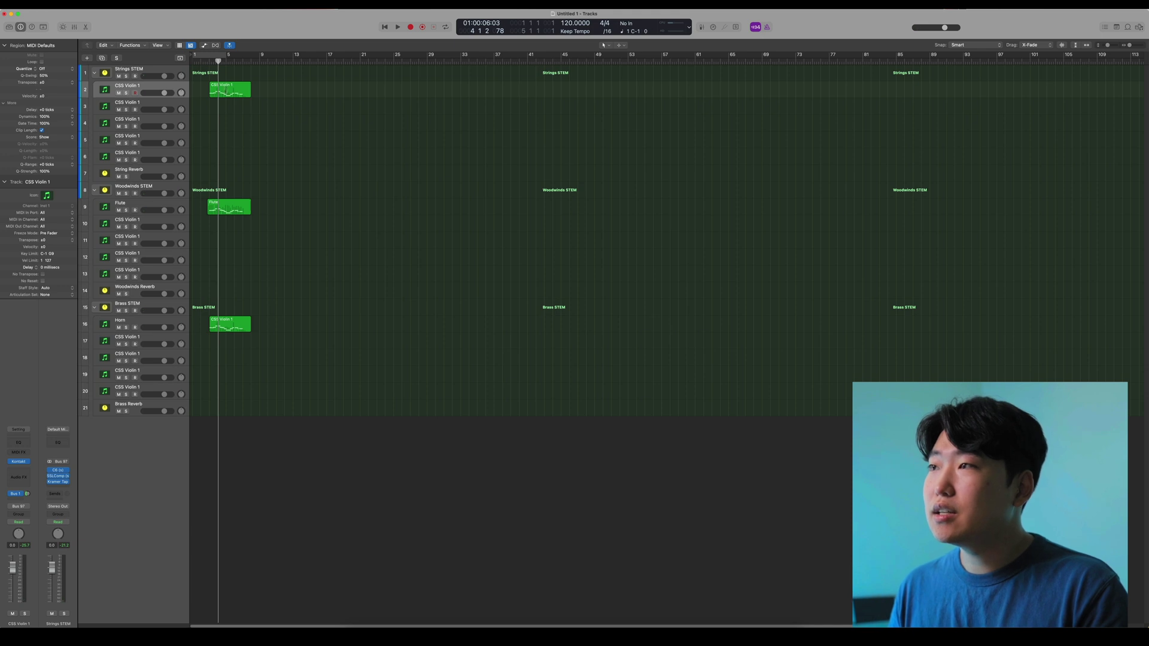
- Play back the recorded phrase from bar 3, then zoom out to see more bars
click(210, 61)
key(z)
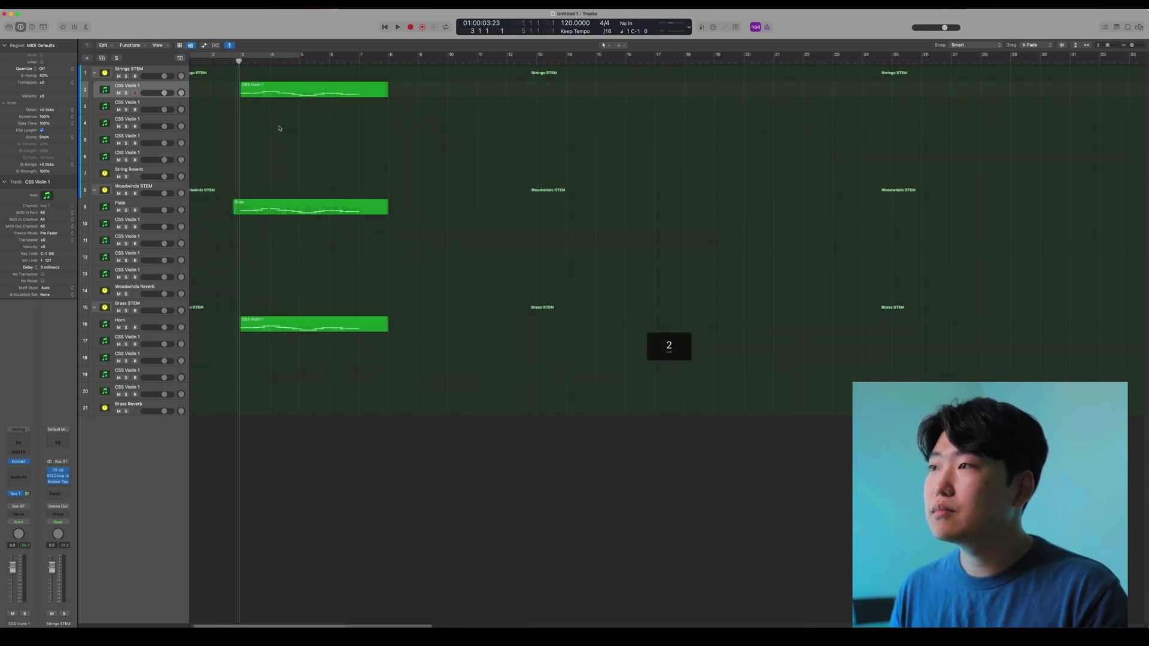
key(space)
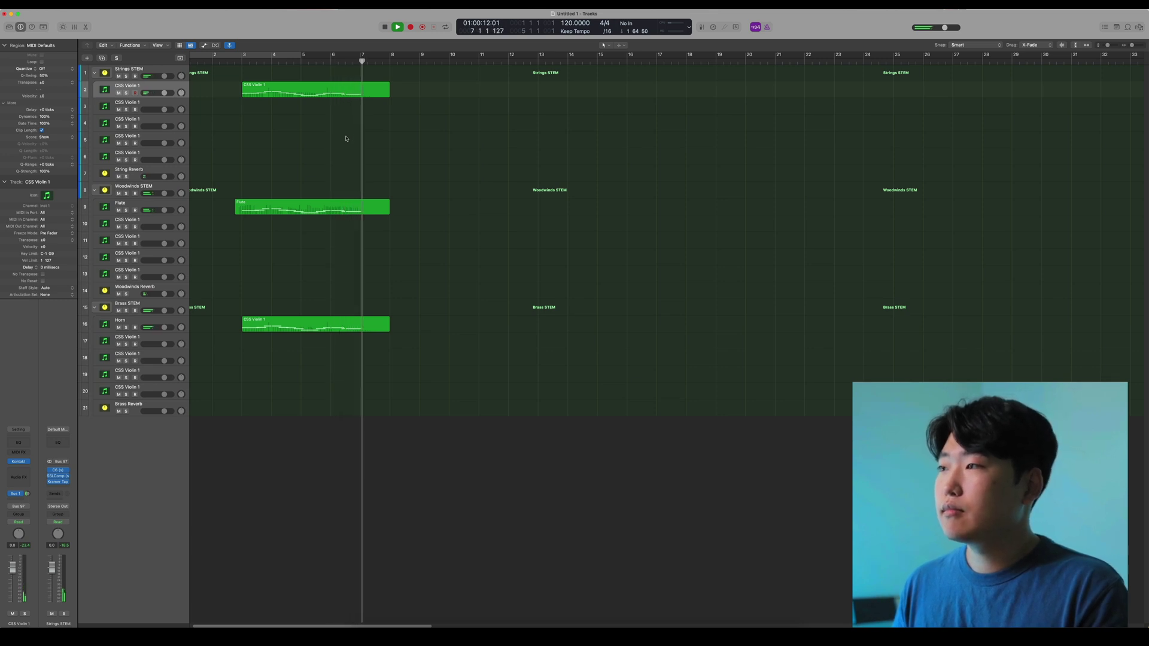
key(space)
key(super+Left)
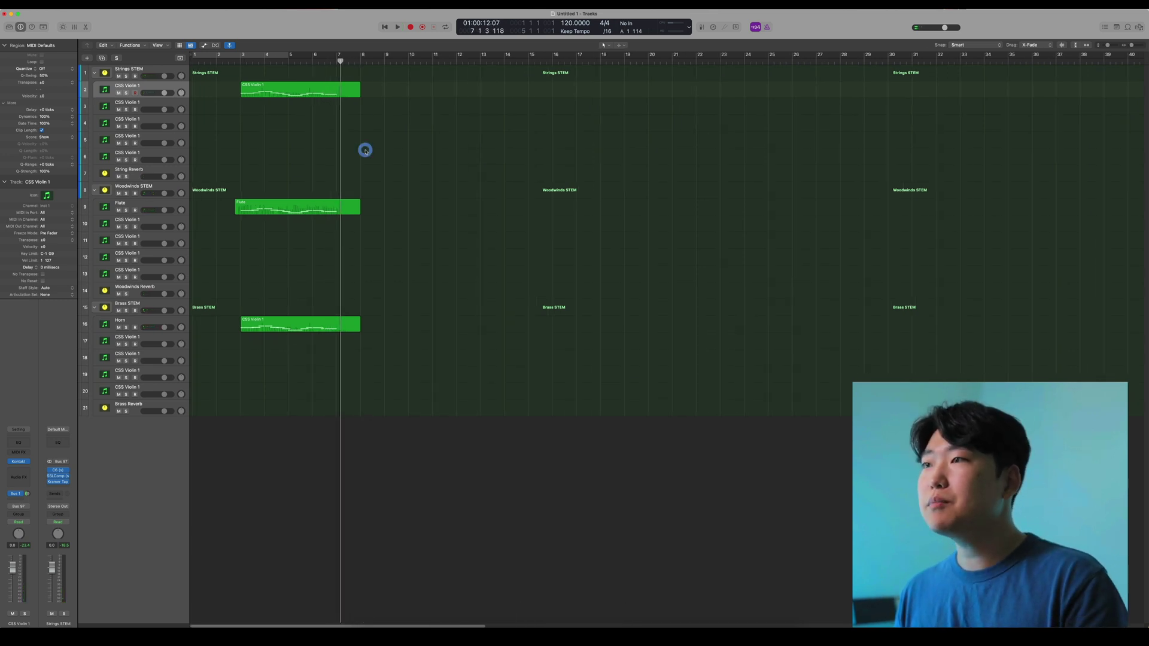
click(136, 67)
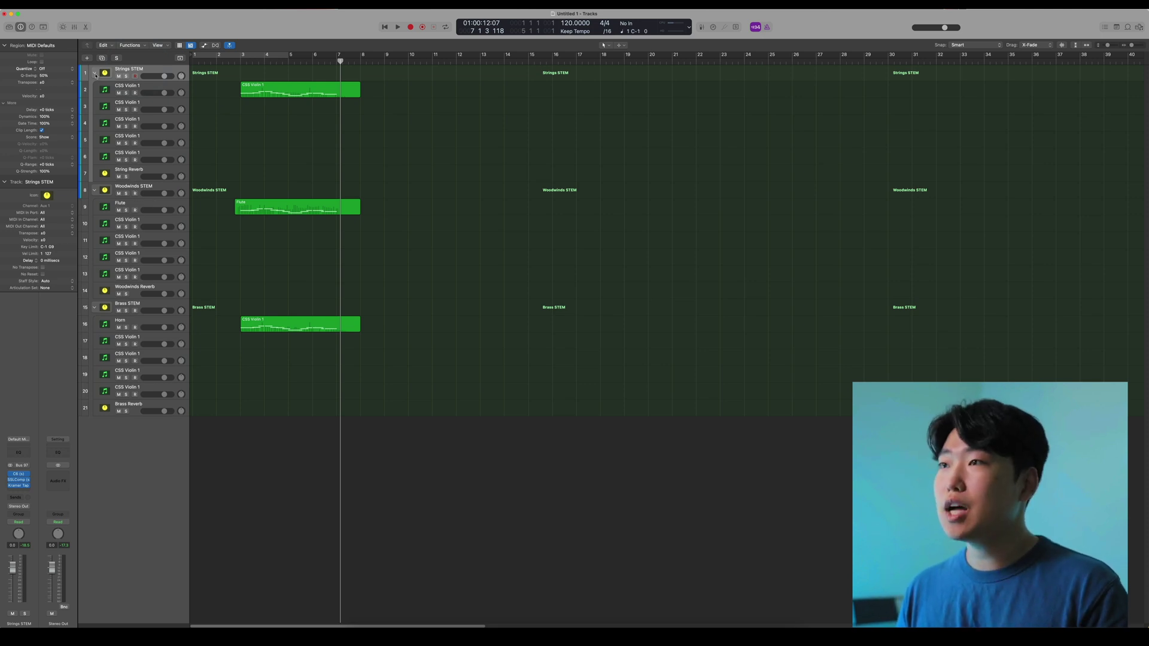
- Collapse all stacks and select the Strings, Woodwinds and Brass STEM tracks
key(alt)
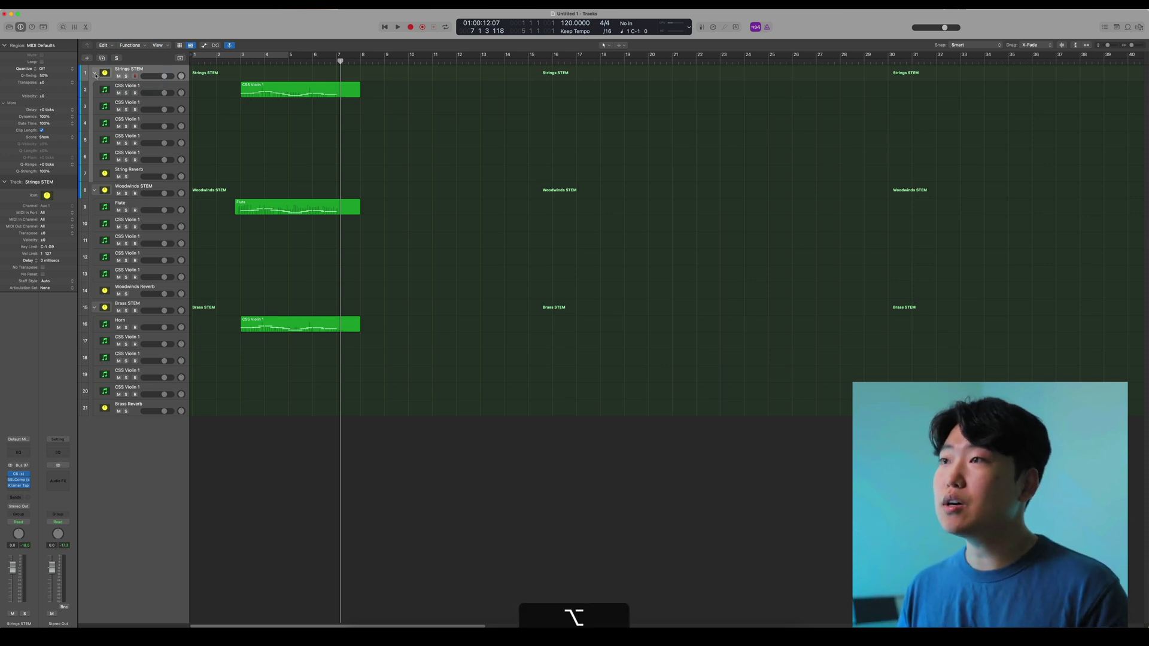
alt+click(96, 73)
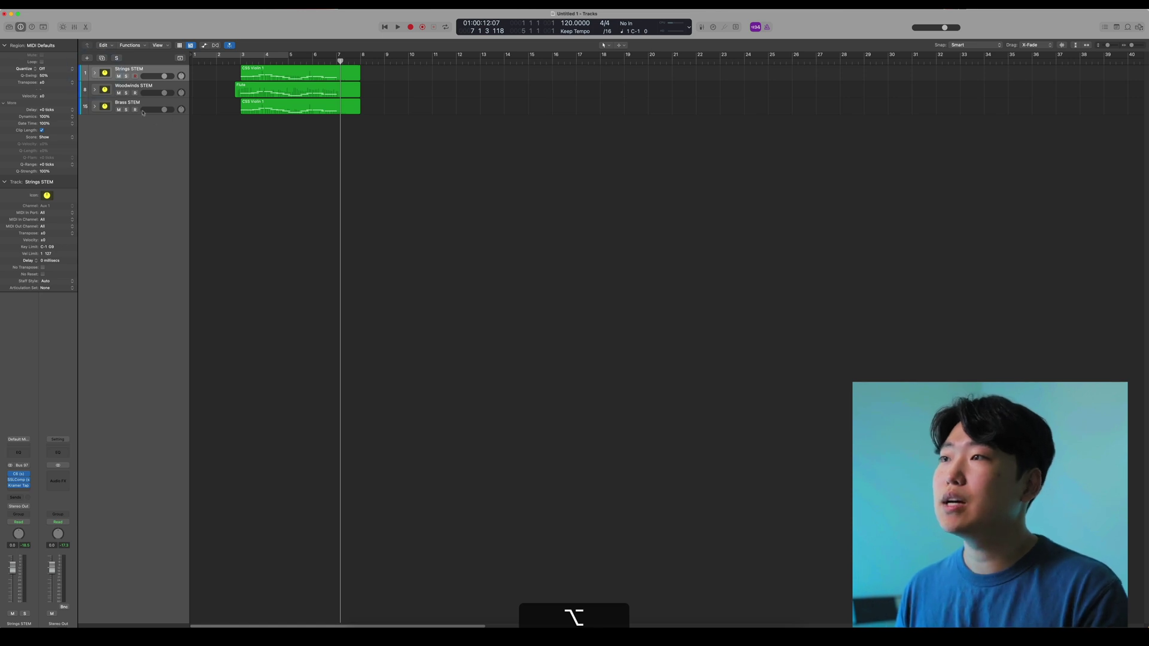
key(shift)
key(super)
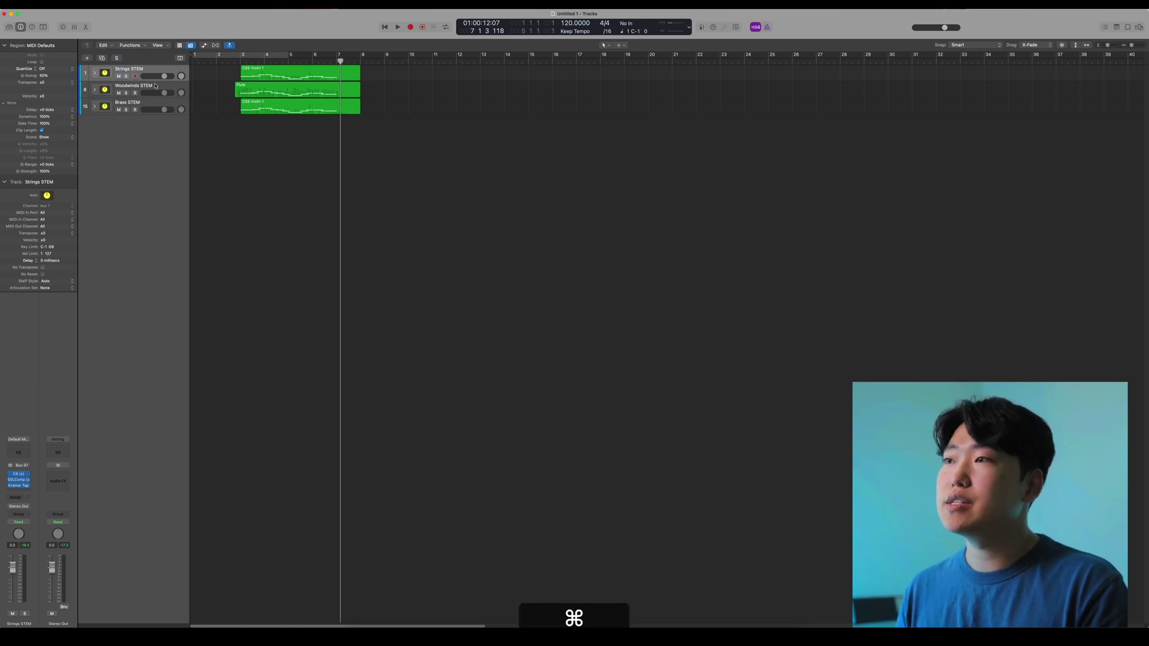
super+click(153, 90)
super+click(153, 104)
click(162, 163)
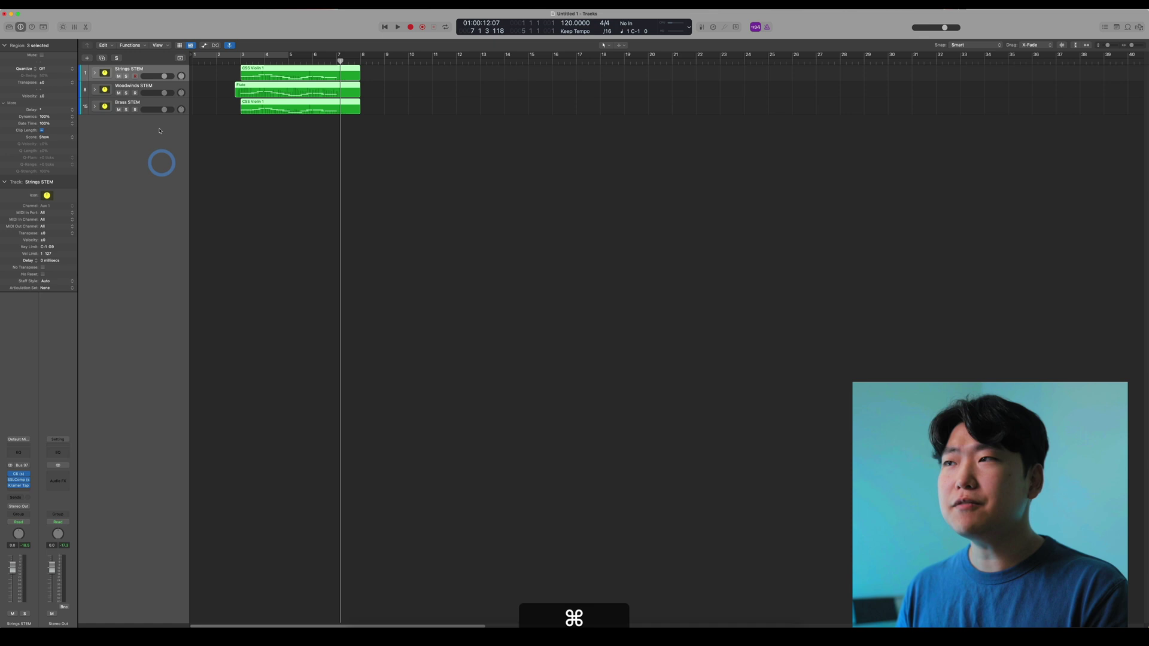
click(145, 110)
shift+click(154, 69)
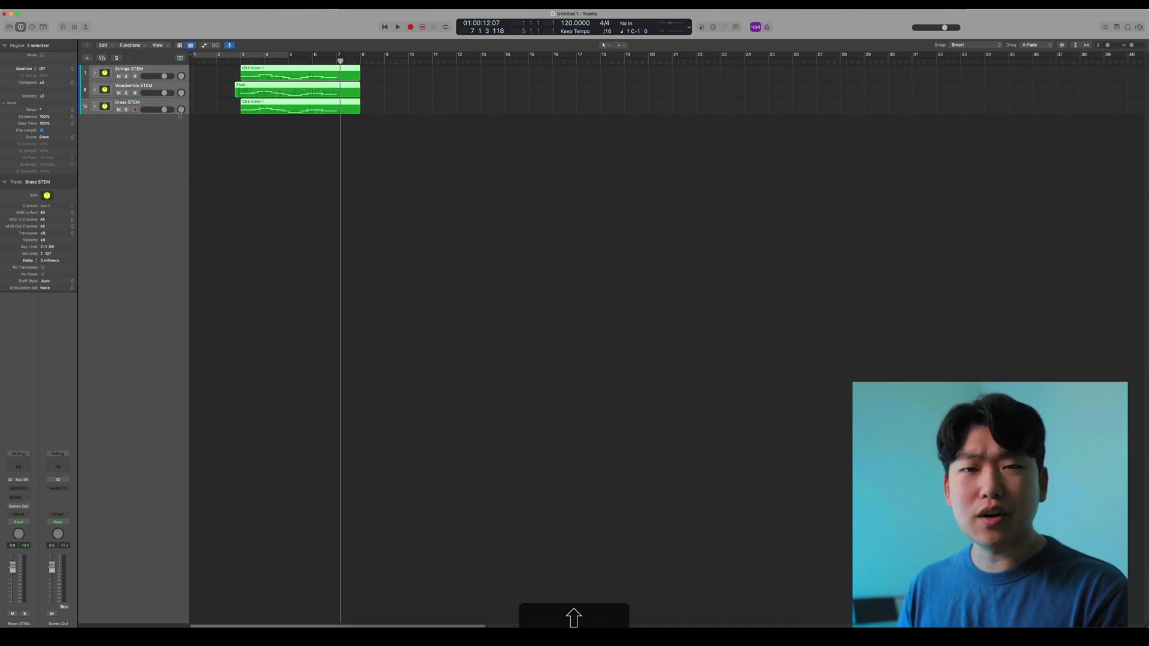
click(157, 70)
shift+click(160, 105)
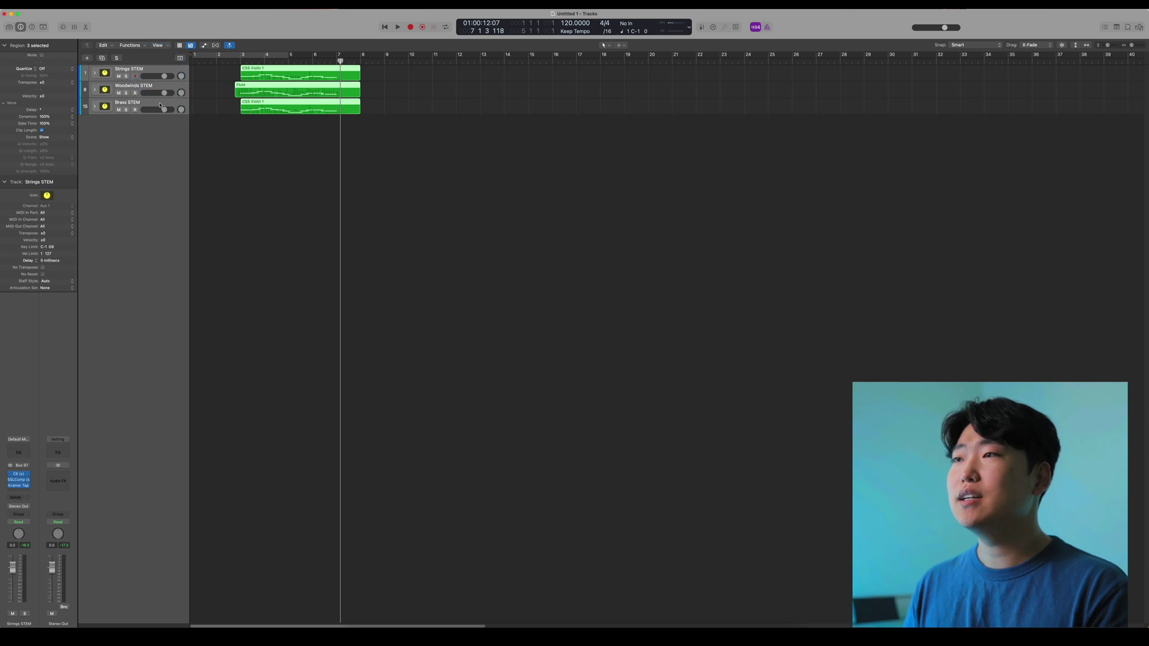
click(152, 70)
shift+click(160, 105)
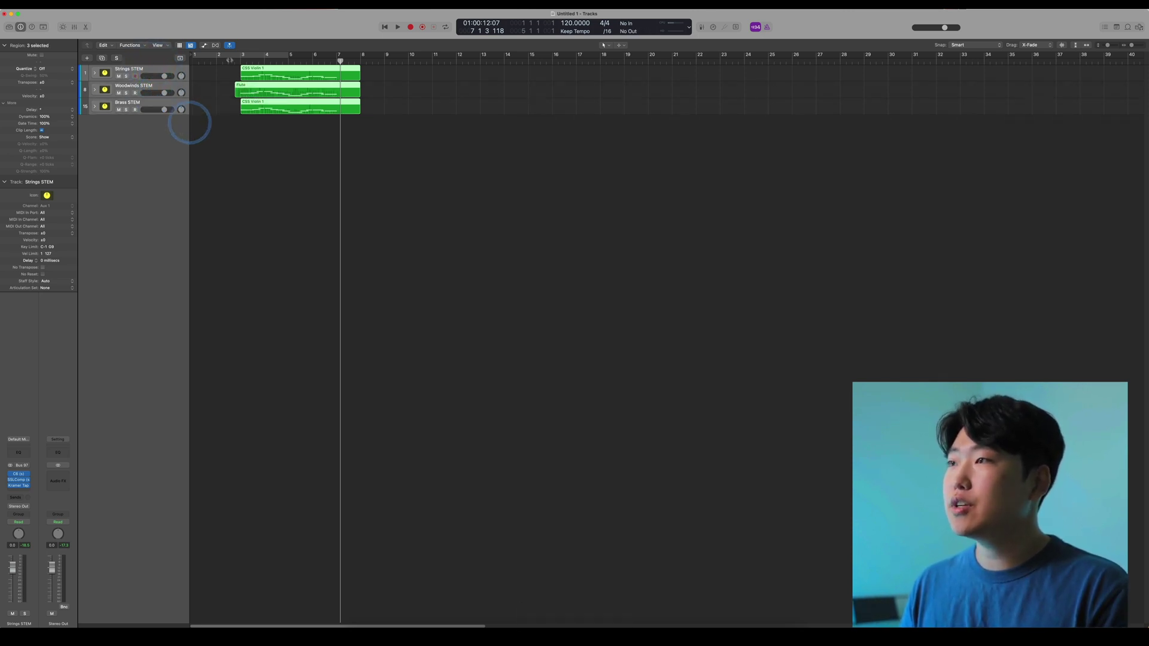
- Set a cycle range spanning bars 2–10 around the recorded regions
drag(228, 57, 337, 56)
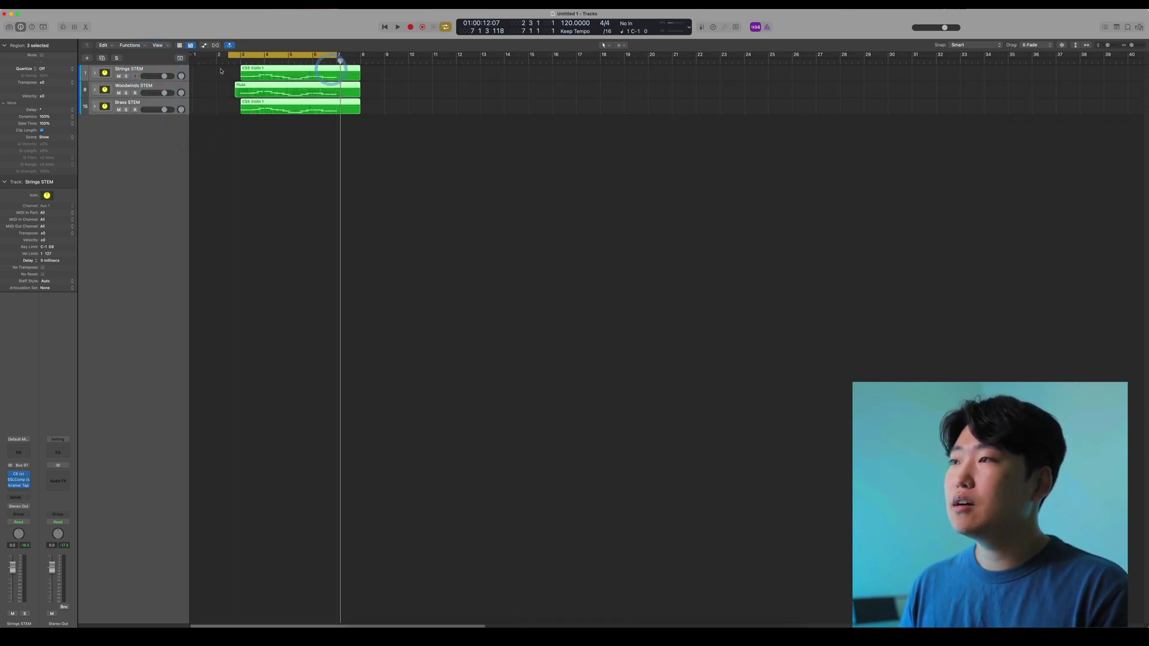
drag(219, 58, 410, 68)
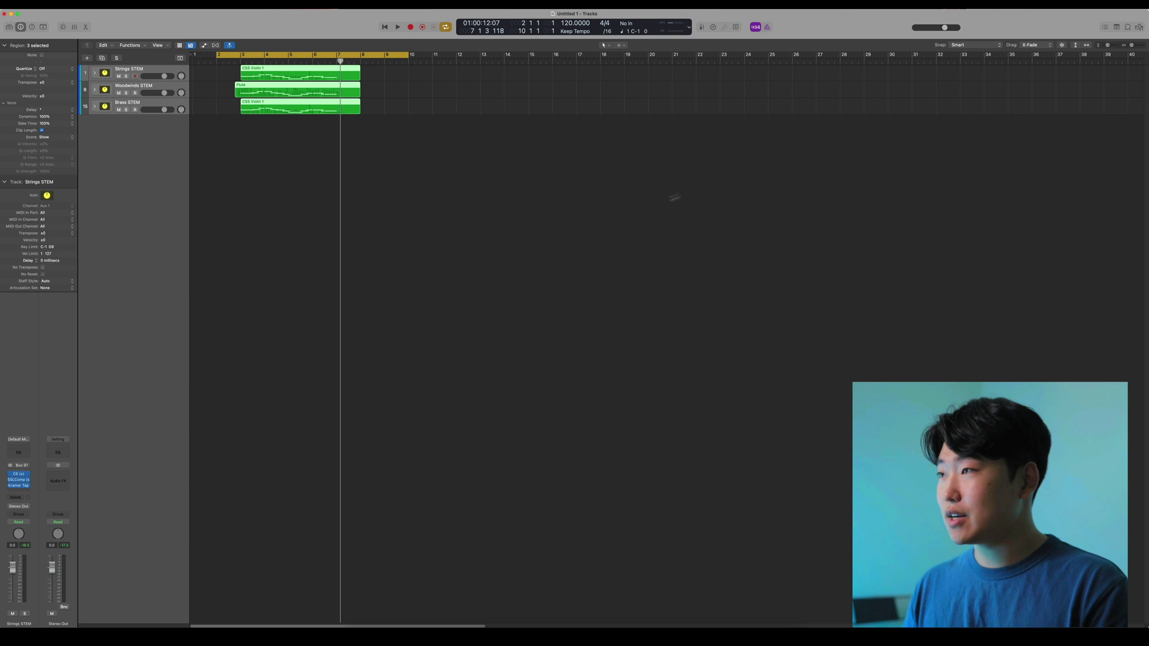
key(super+z)
- Export the cycle range only as 24-bit WAVE, normalize off, including volume/pan automation and tempo
key(super+shift+e)
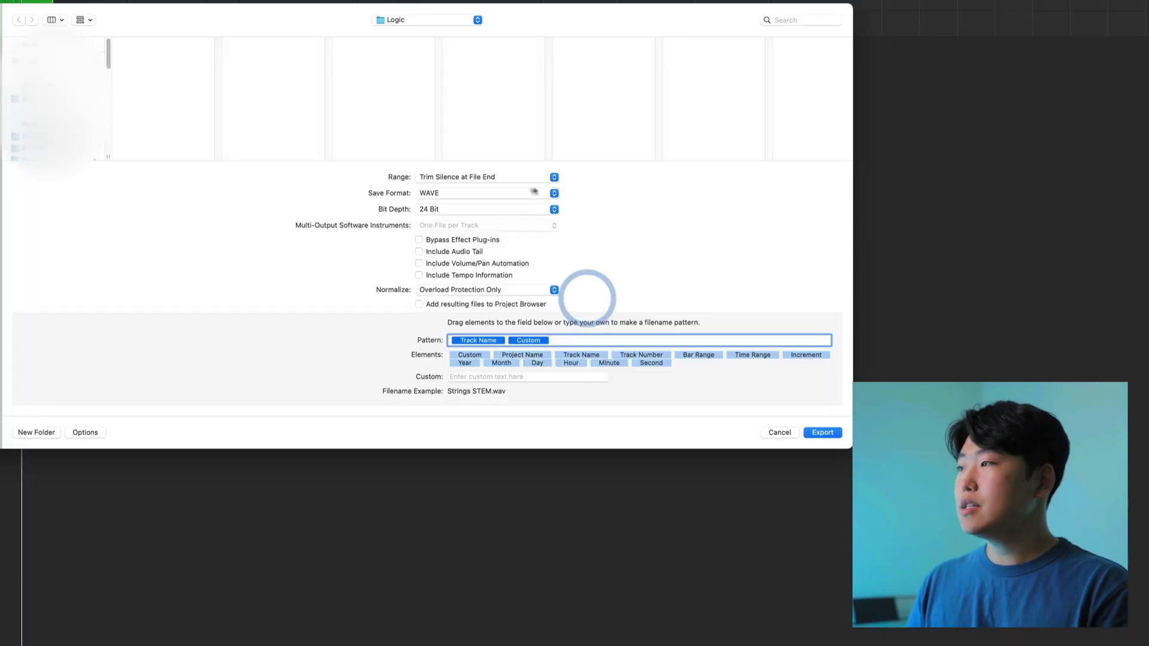
click(477, 176)
click(477, 189)
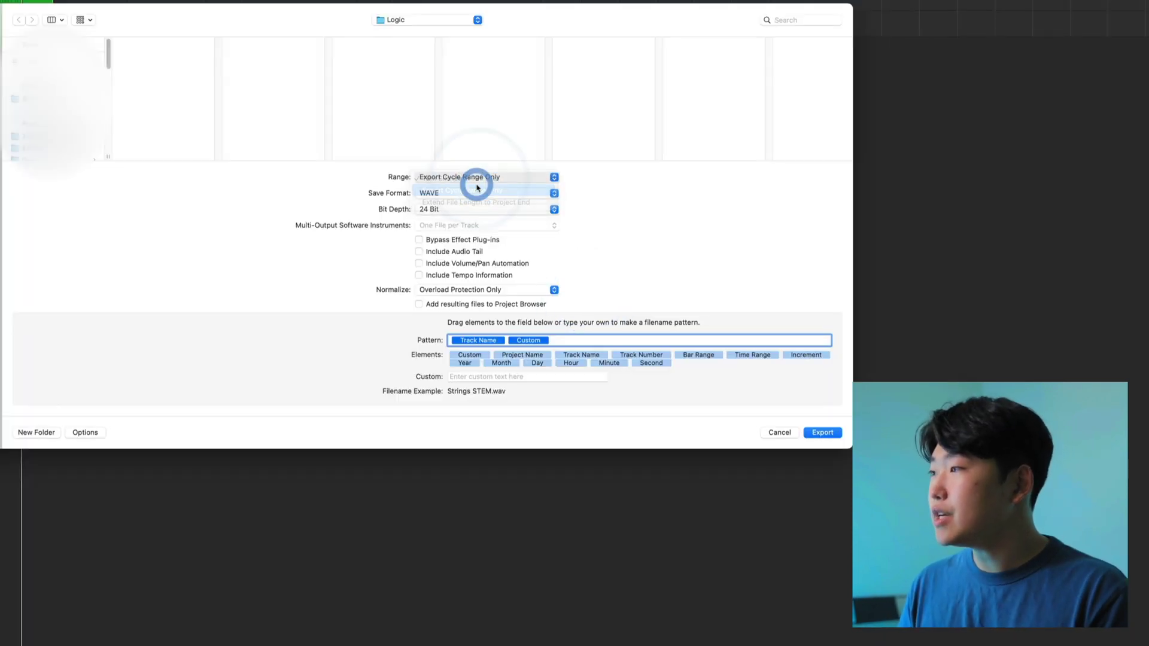
click(442, 291)
click(441, 281)
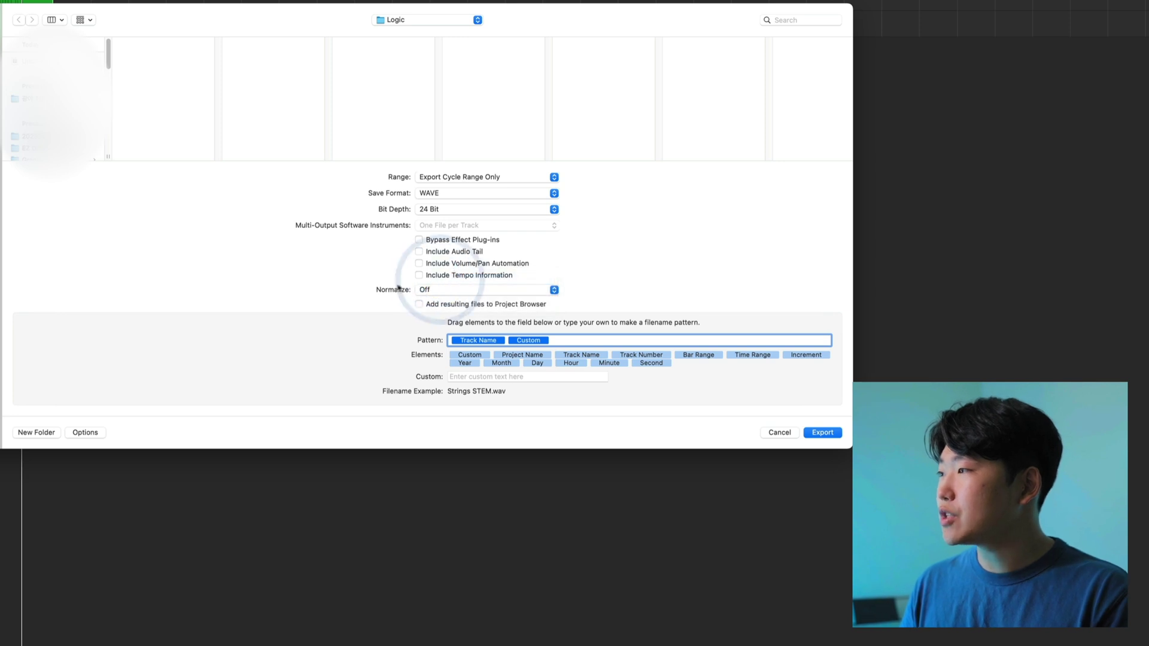
click(360, 237)
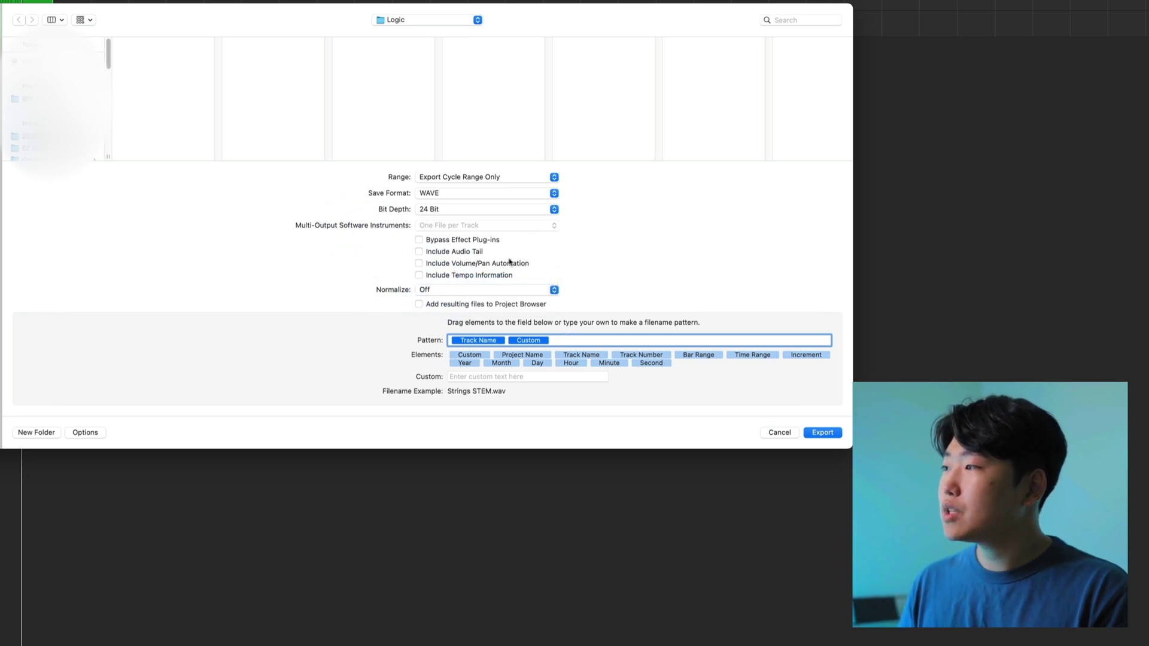
click(481, 265)
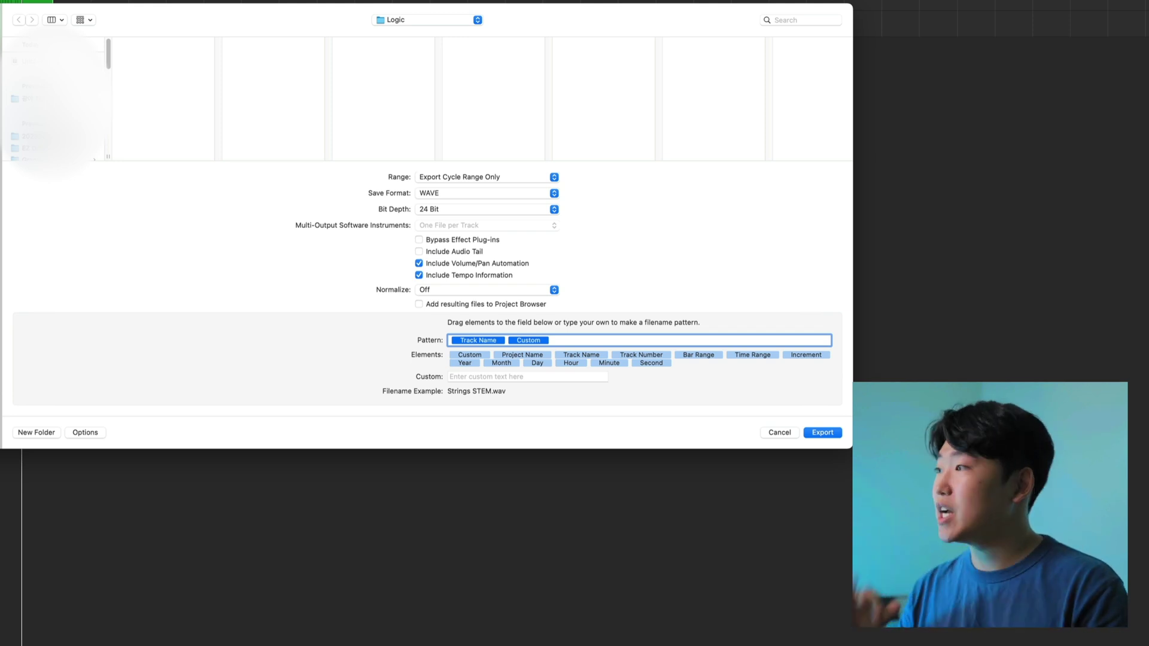
click(462, 241)
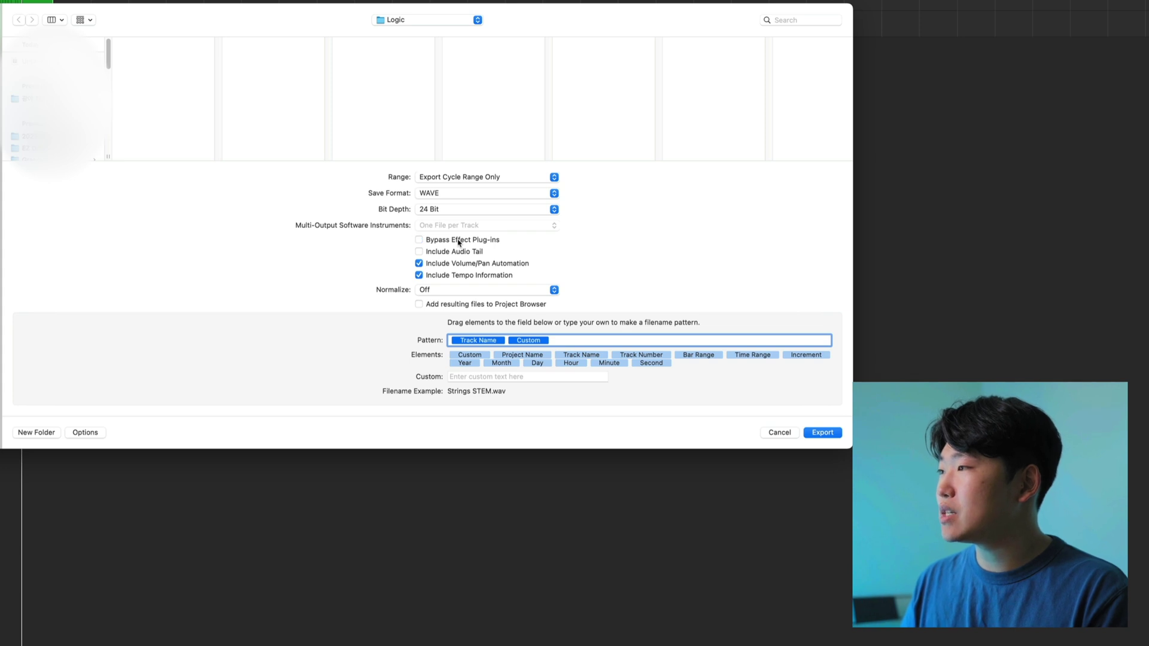
- Put a custom project prefix before Track Name in the filename pattern and create a new folder 'BounMS'
click(553, 340)
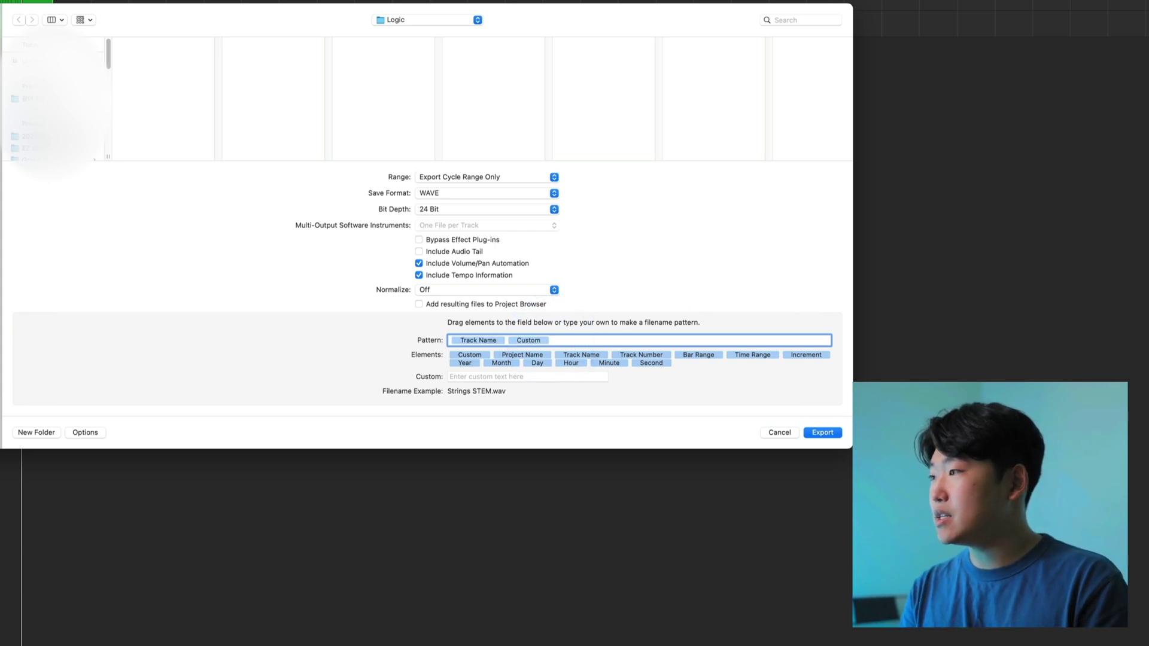
text(DIDCHOI_)
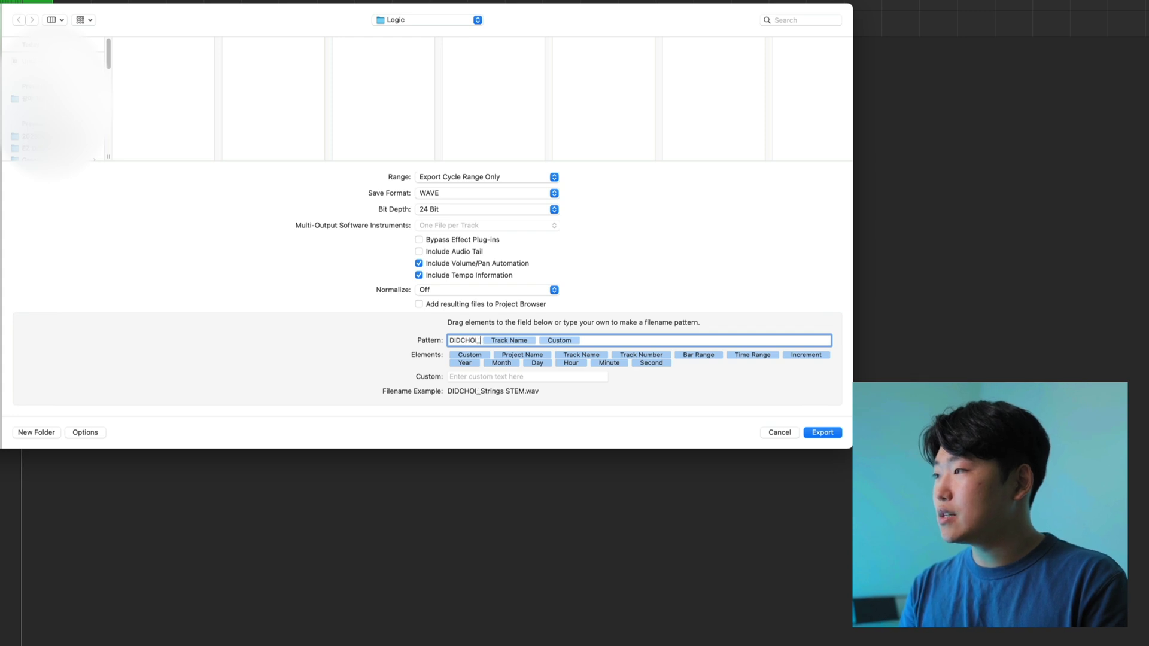
text(STEMMINGVID_)
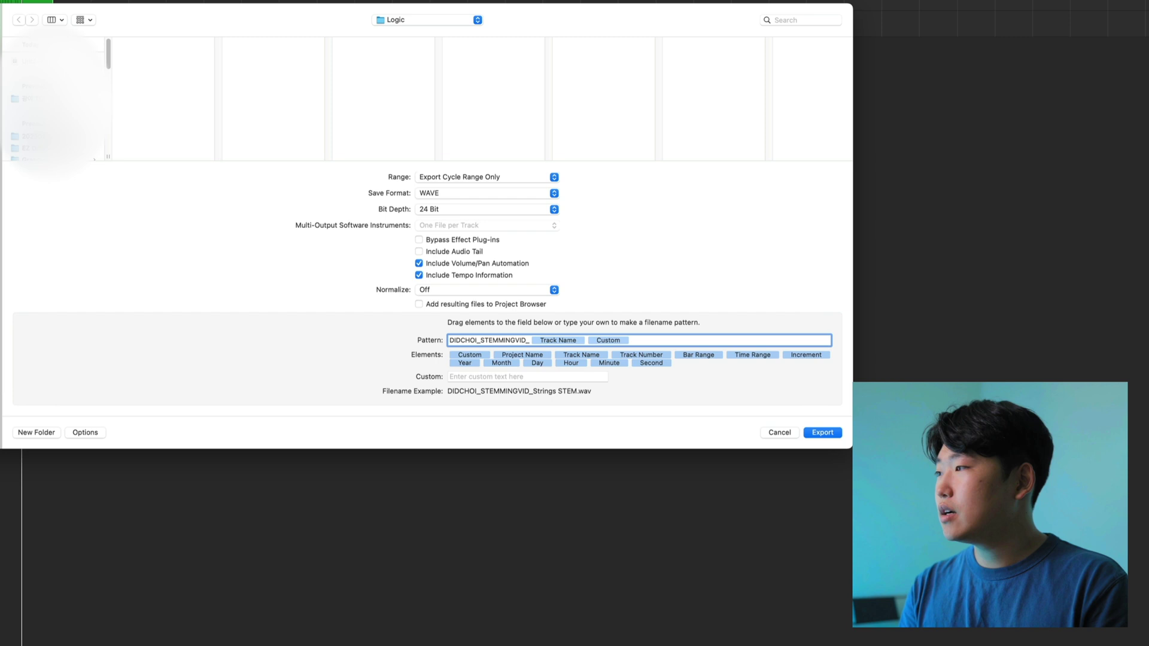
click(544, 341)
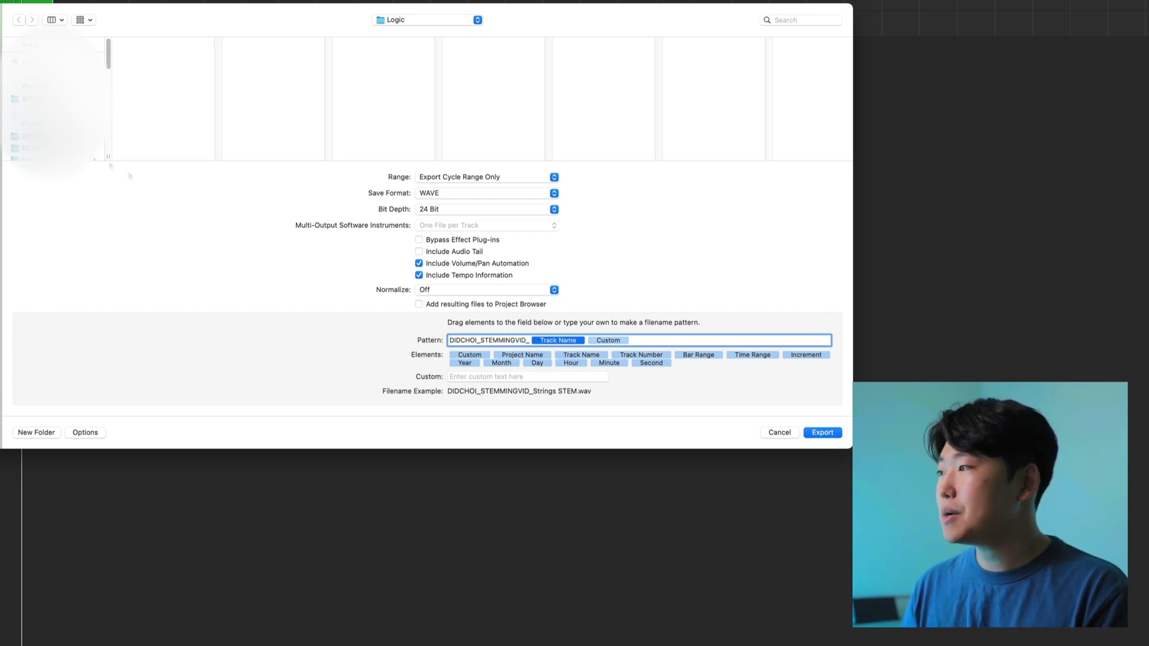
click(612, 341)
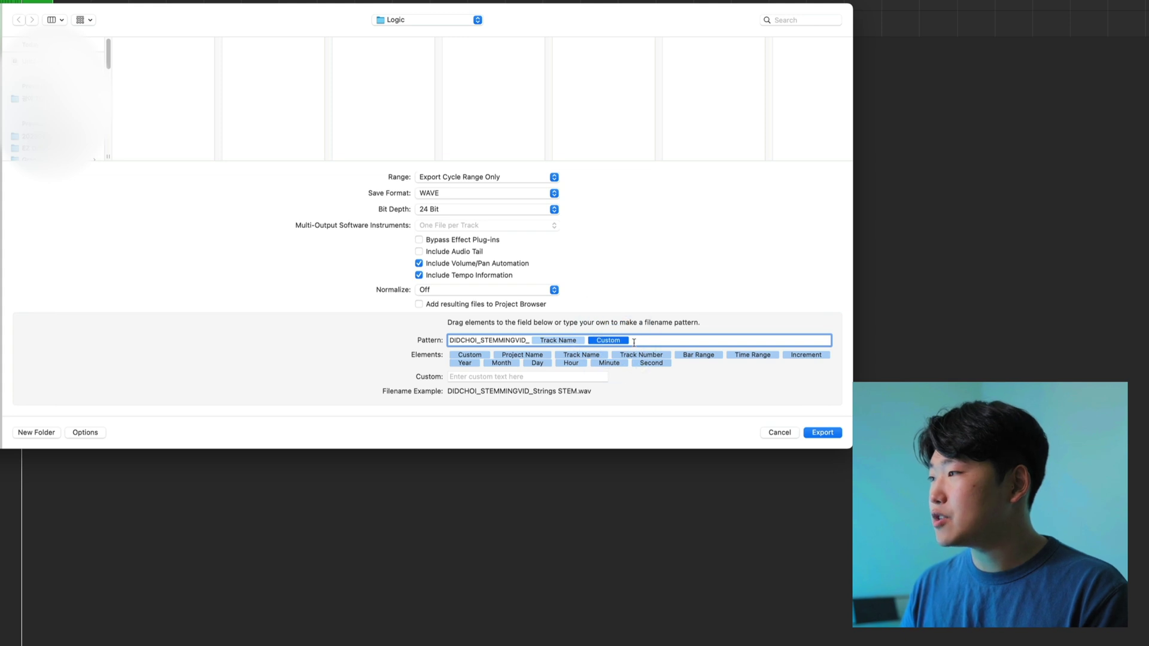
click(465, 379)
click(636, 340)
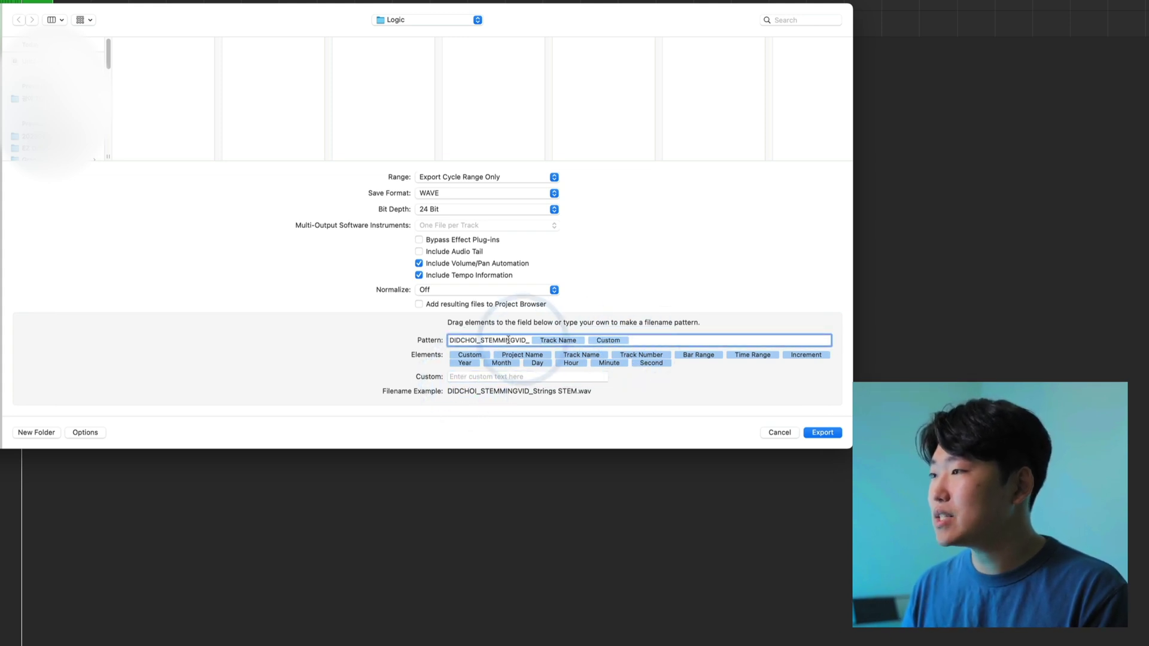
click(37, 433)
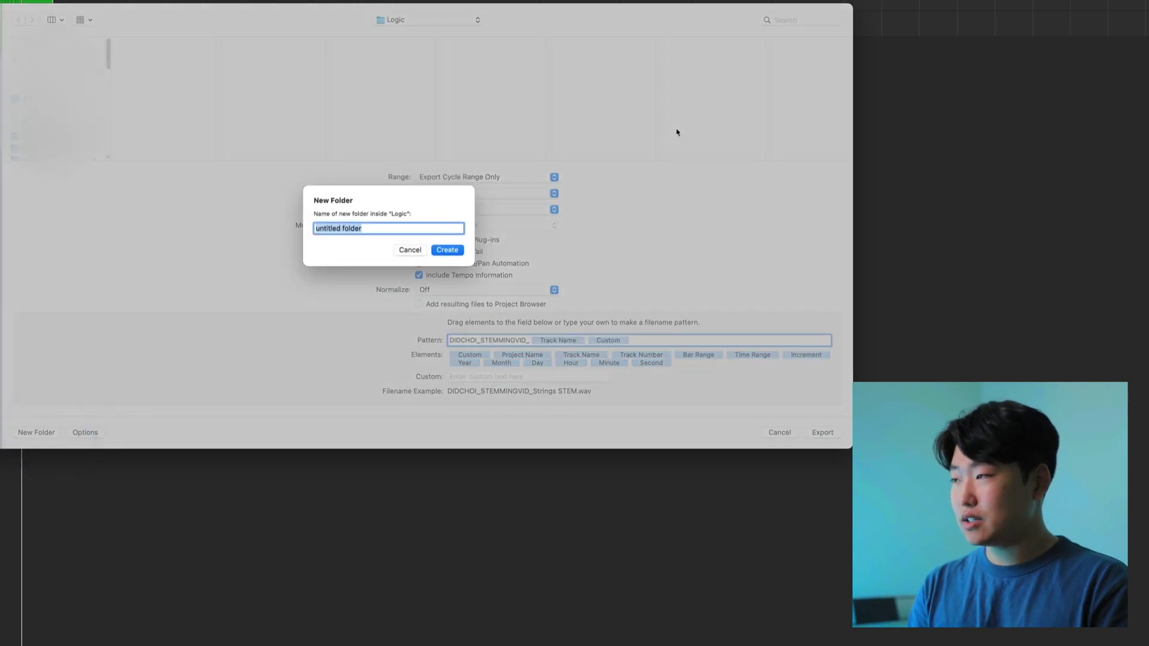
text(Boun)
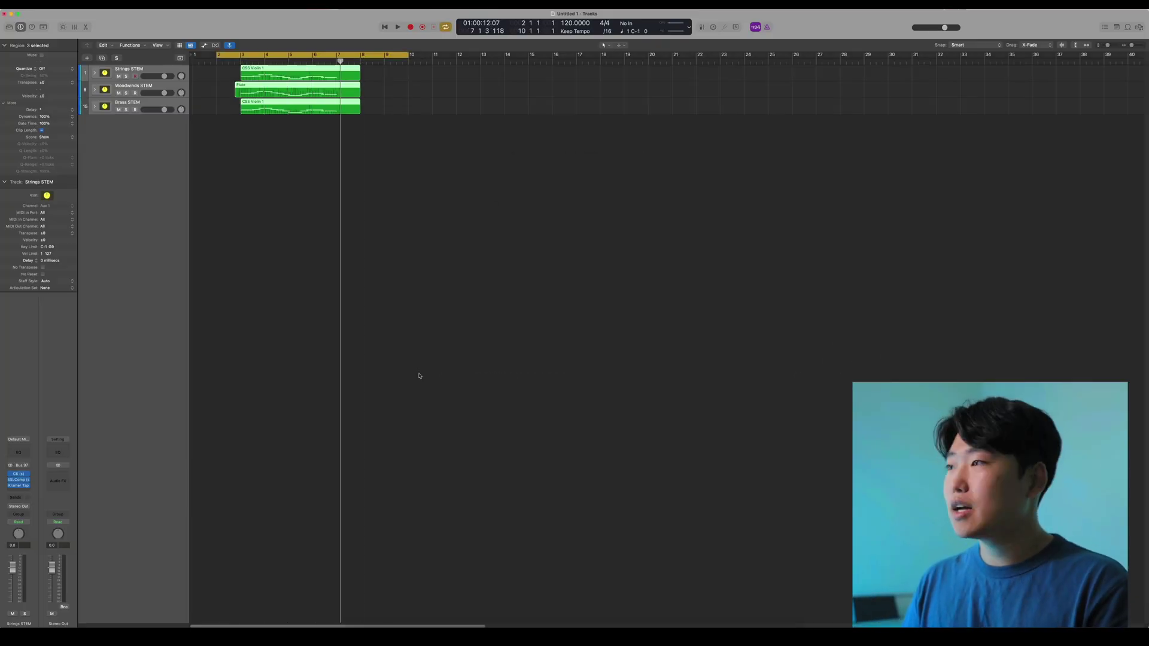
mouse_move(351, 626)
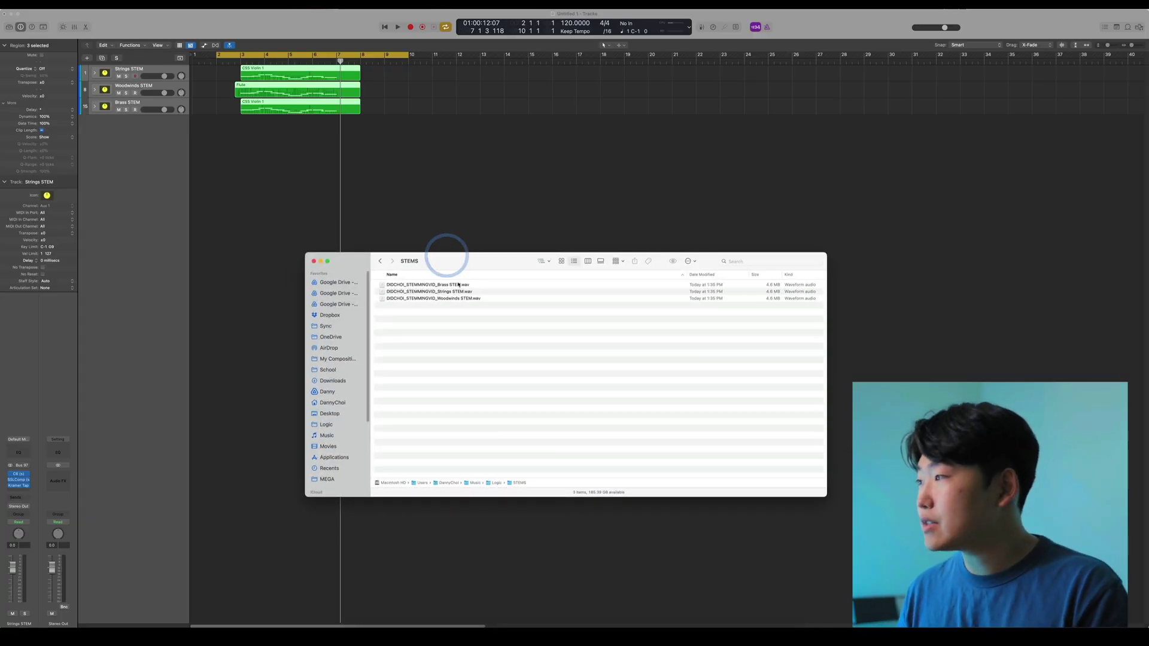
click(458, 285)
shift+click(402, 298)
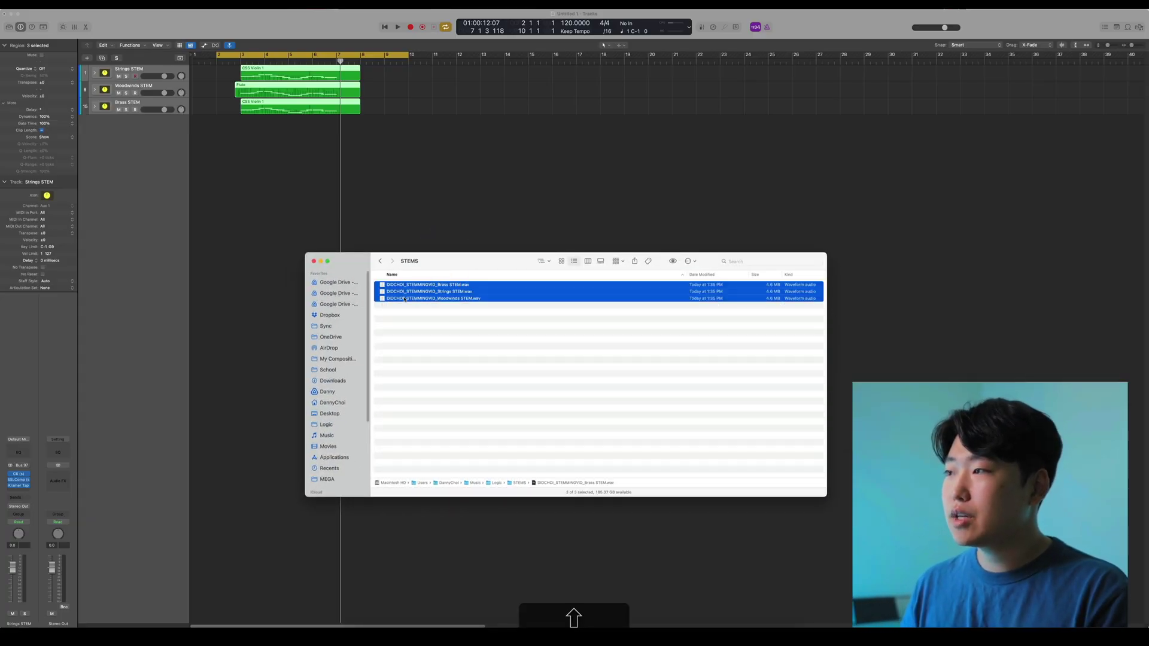
click(423, 324)
click(423, 323)
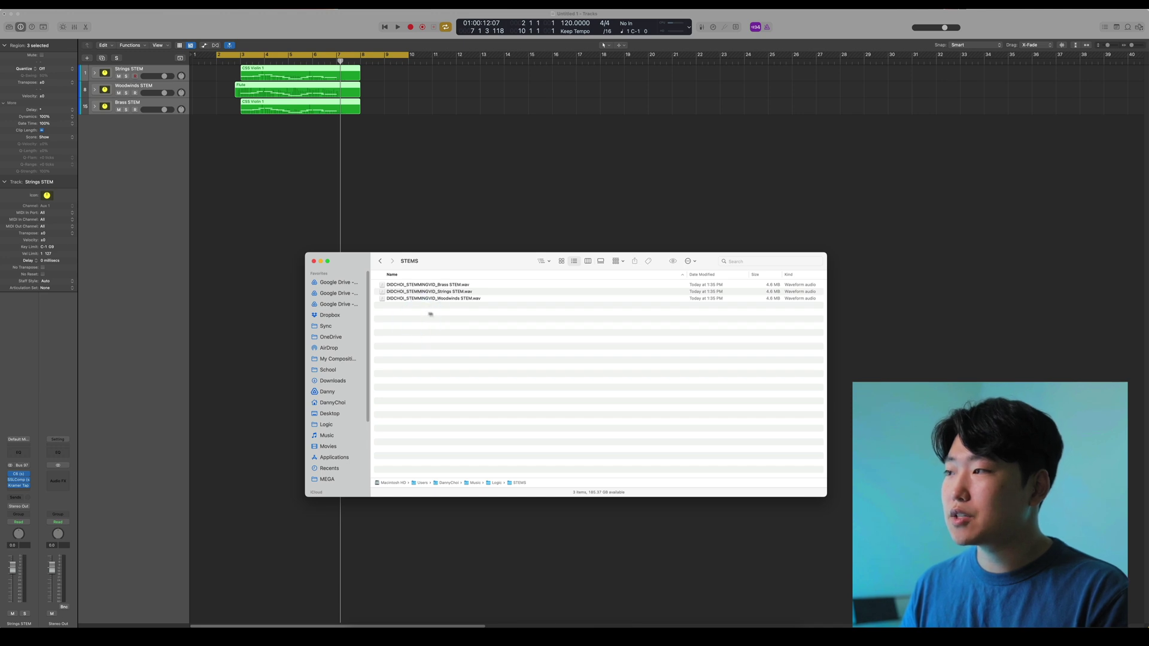
click(429, 300)
key(shift+Up)
key(shift+Up)
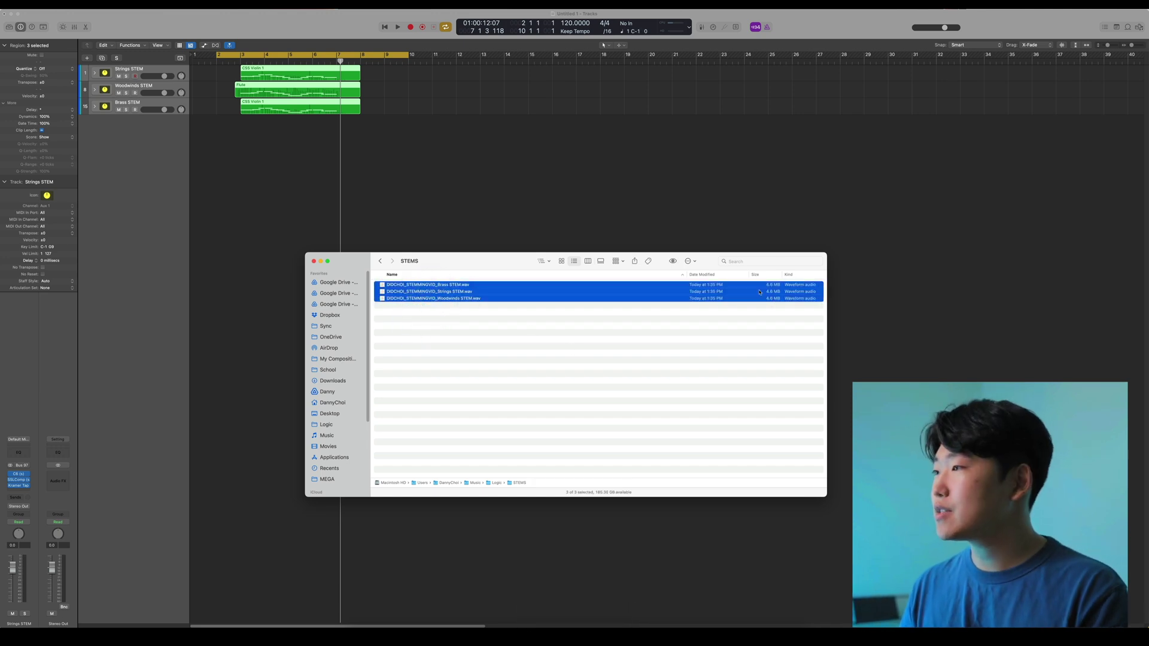
click(683, 351)
key(super+a)
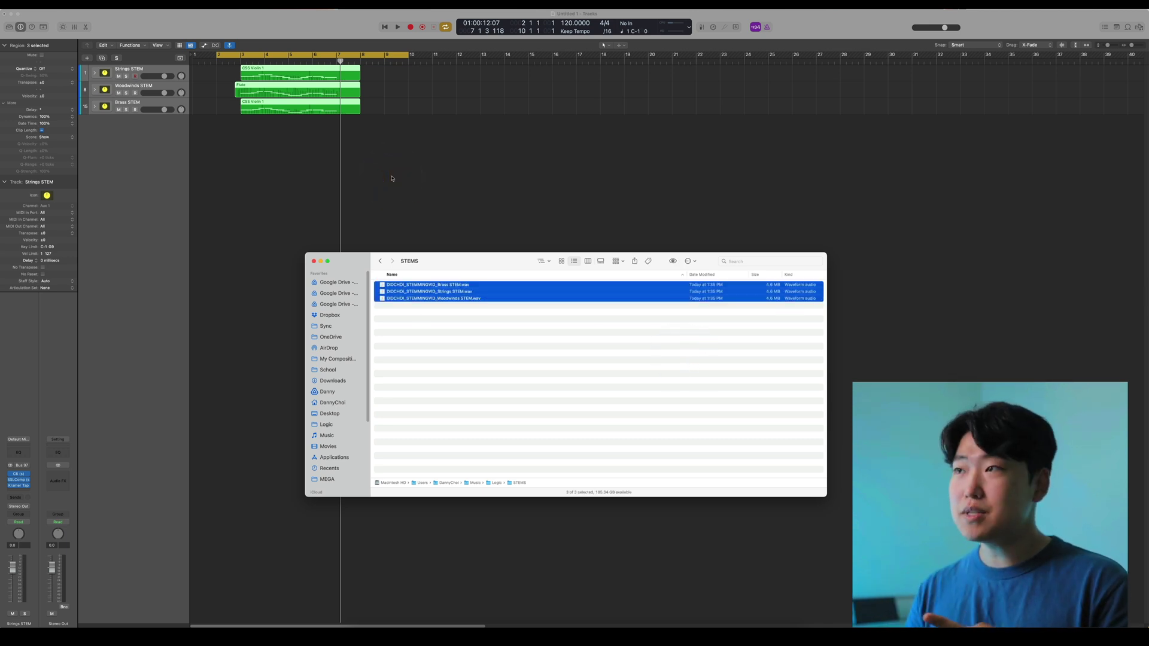
click(539, 331)
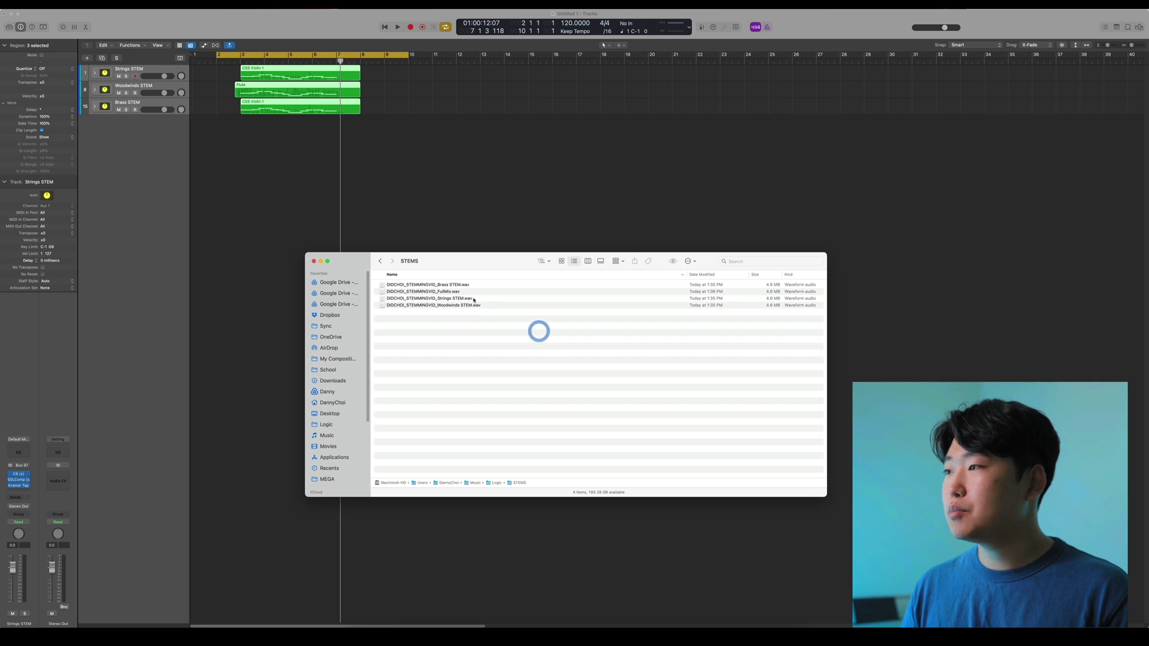
click(452, 291)
shift+click(449, 302)
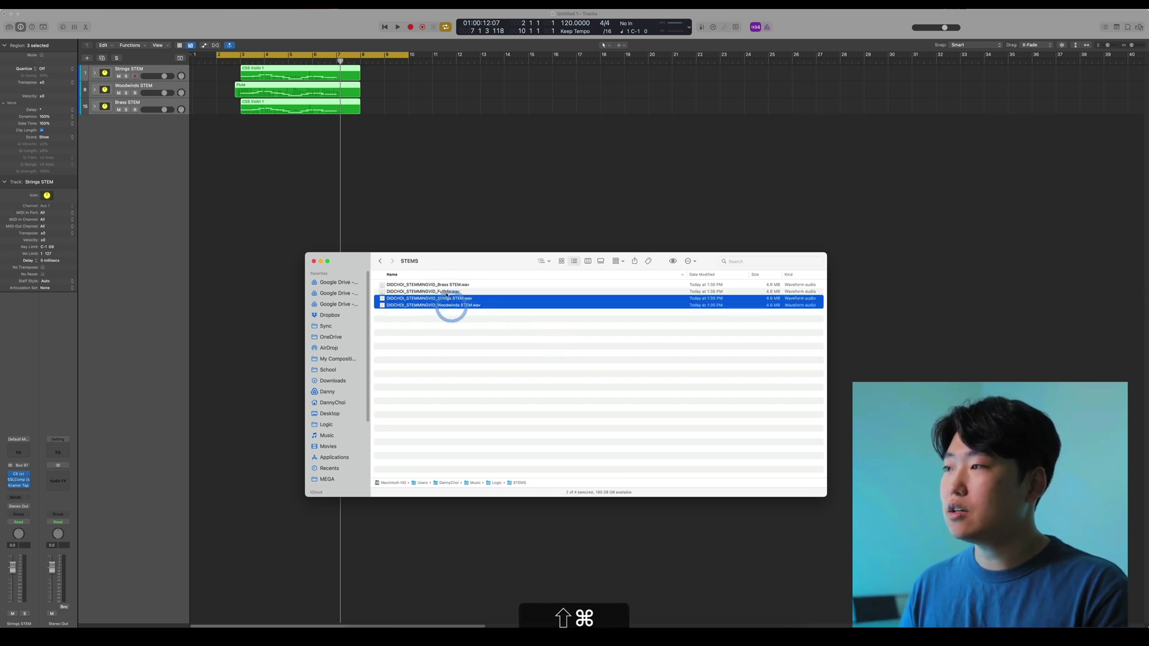
key(super+a)
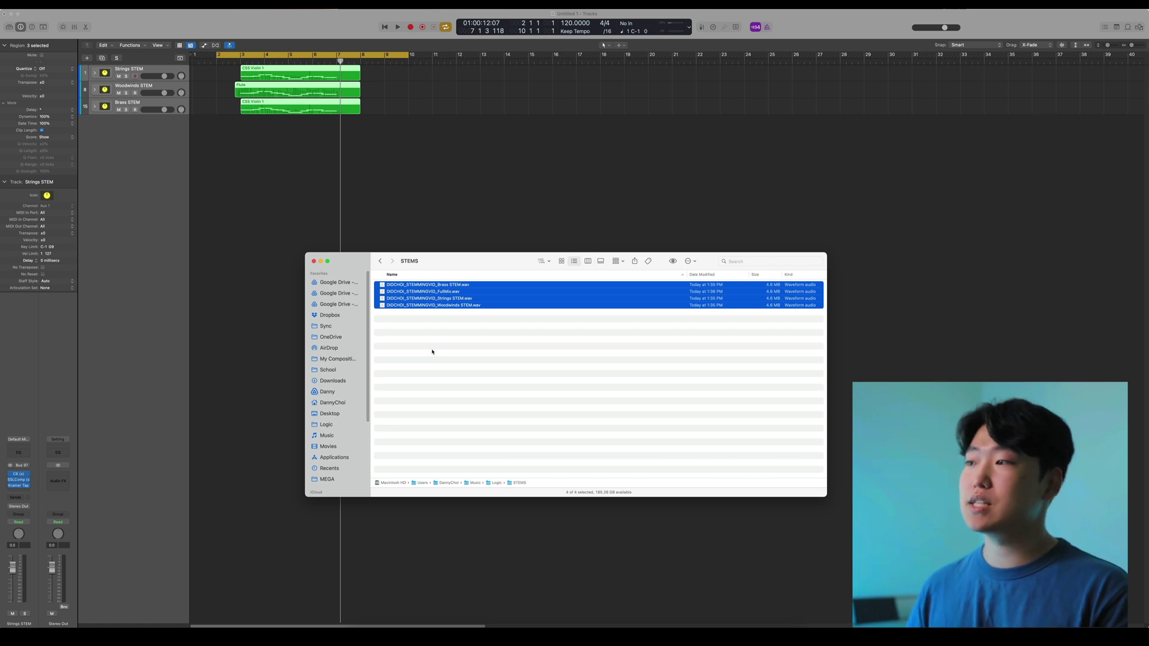
click(432, 352)
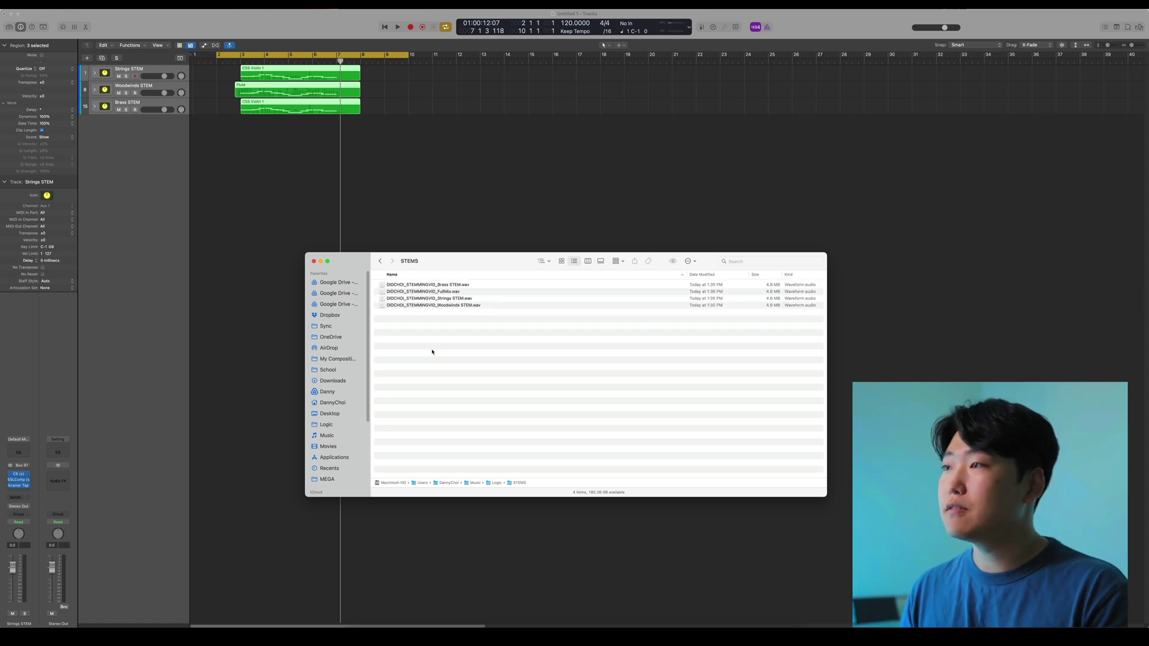
click(306, 156)
click(306, 156)
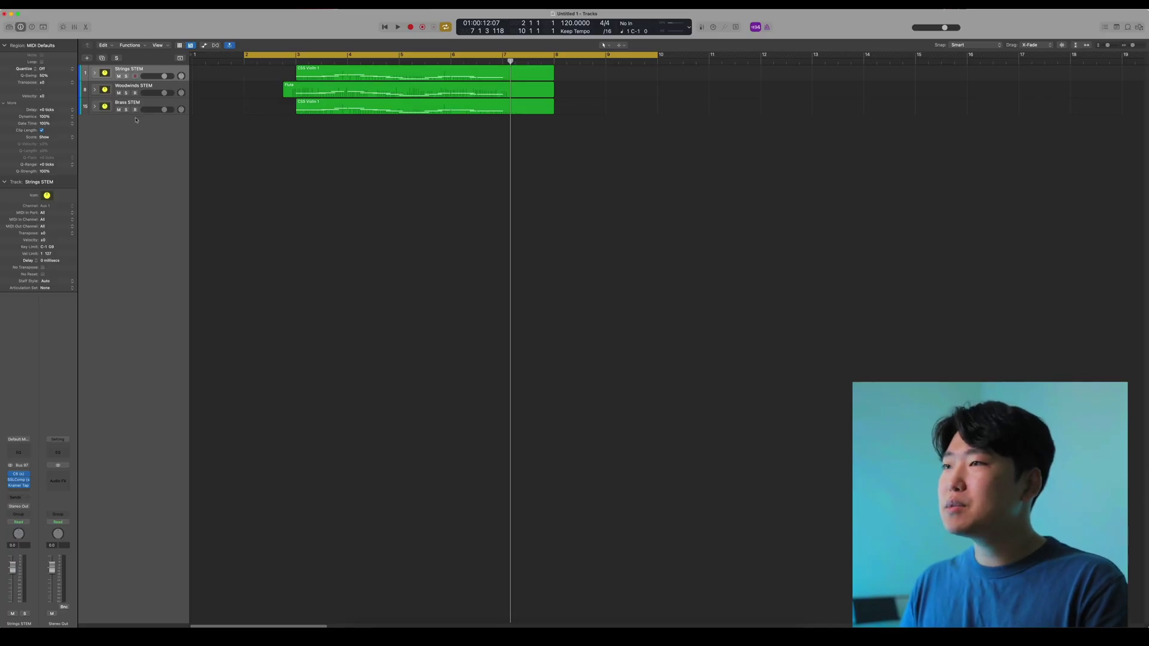
- Combine the Strings, Woodwinds and Brass STEM tracks into a new summing stack
key(shift)
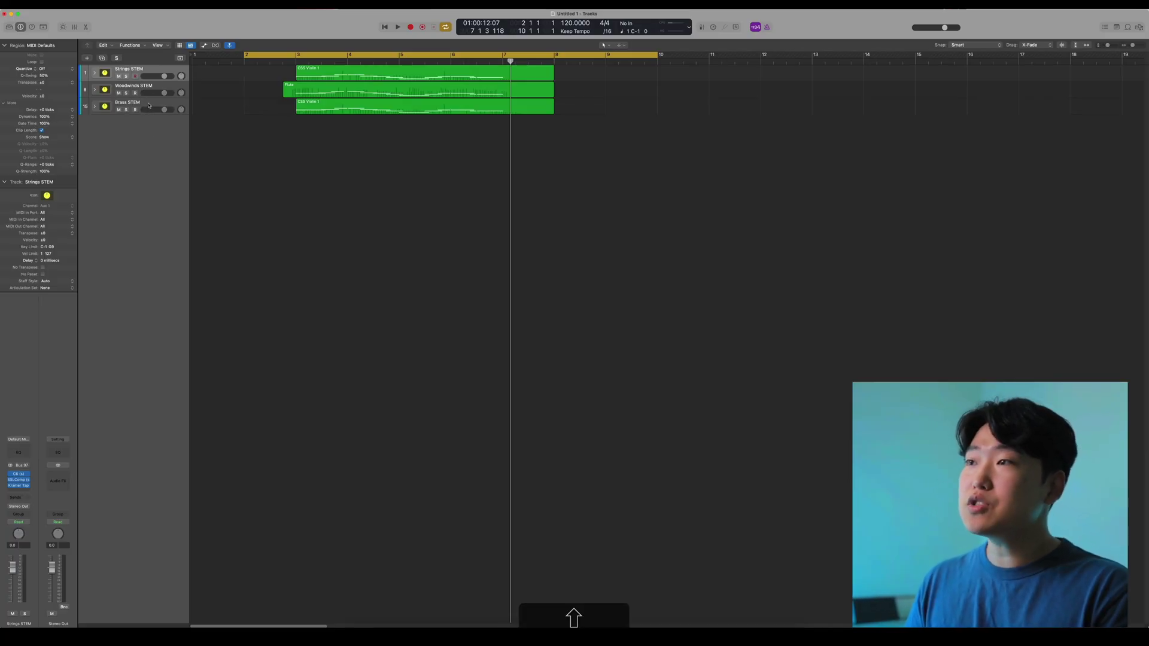
shift+click(150, 105)
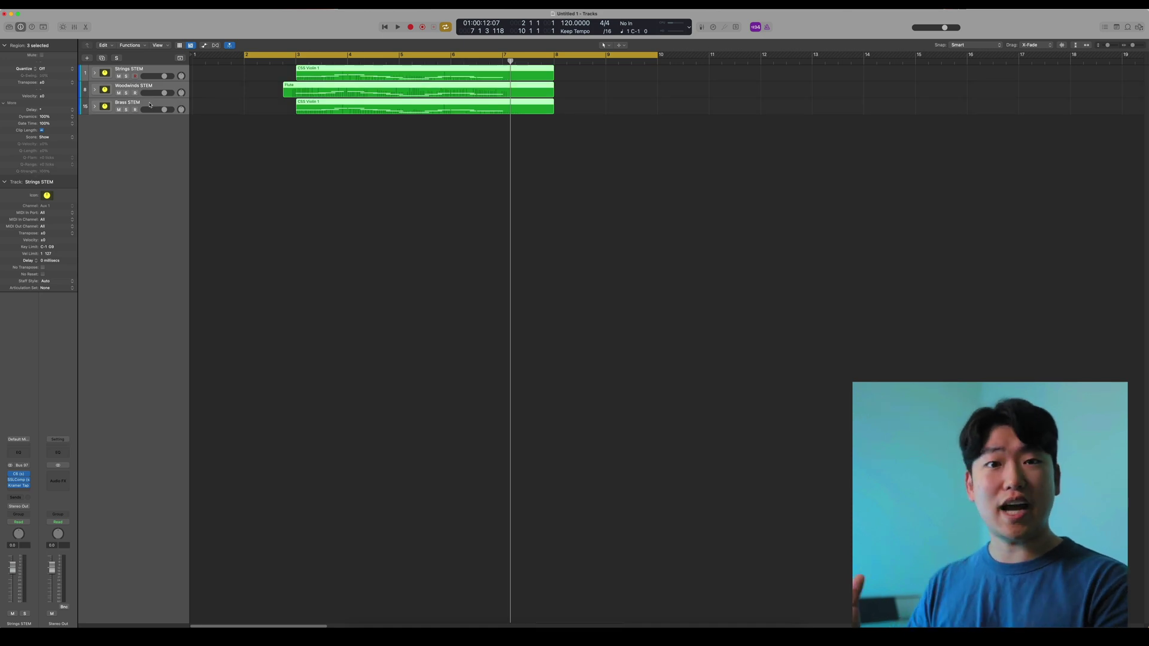
key(shift+super+d)
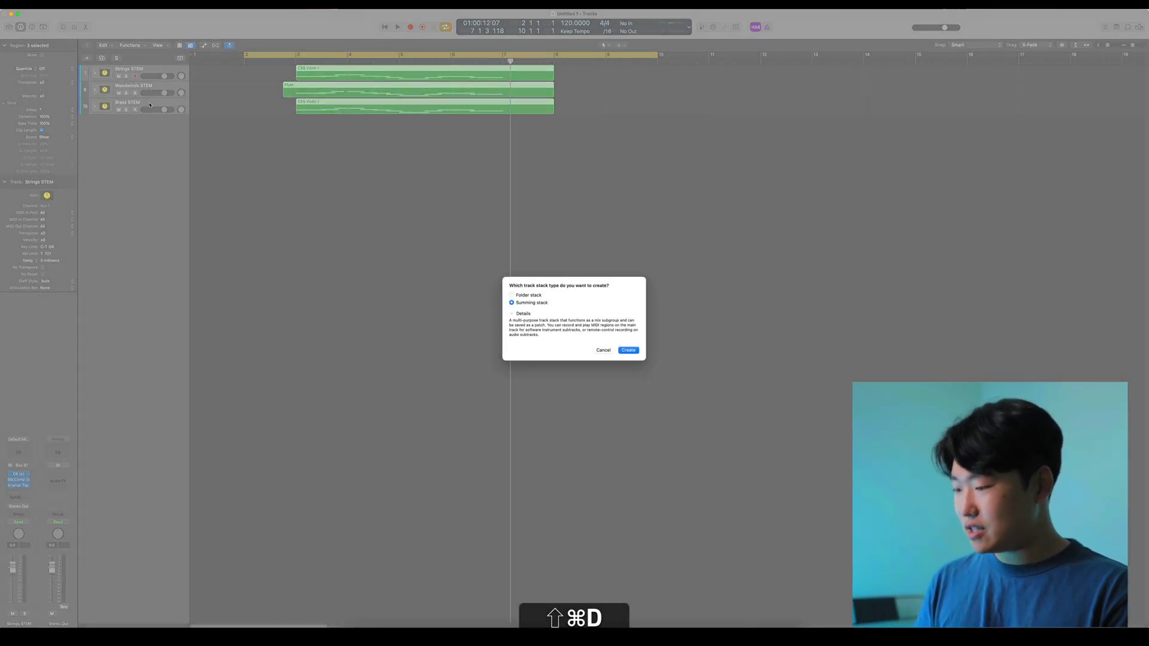
key(Return)
- Rename the new Sum 7 stack to 'Orchestra Stem'
double_click(126, 70)
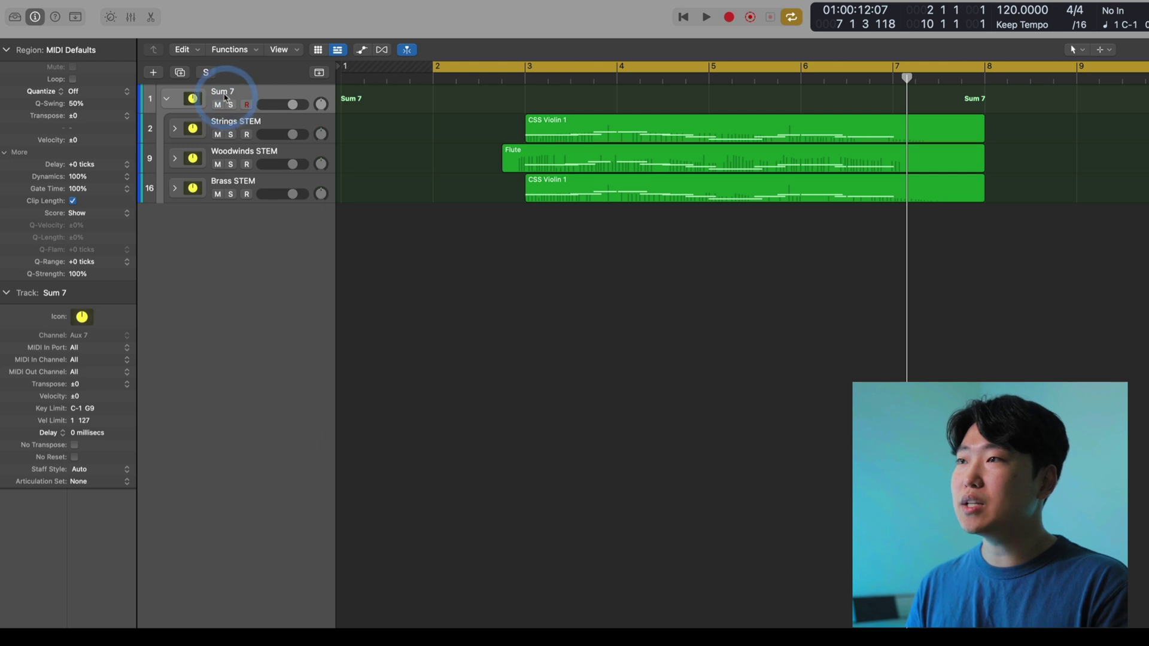
text(Orhc)
key(BackSpace)
key(BackSpace)
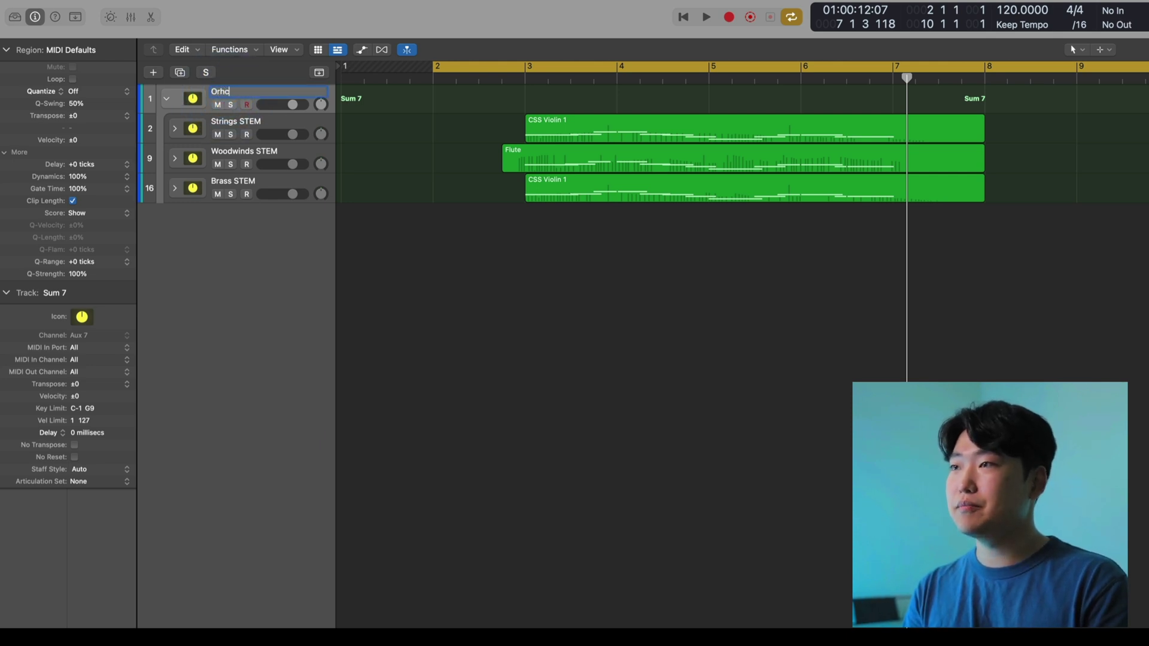
text(chestra Stem)
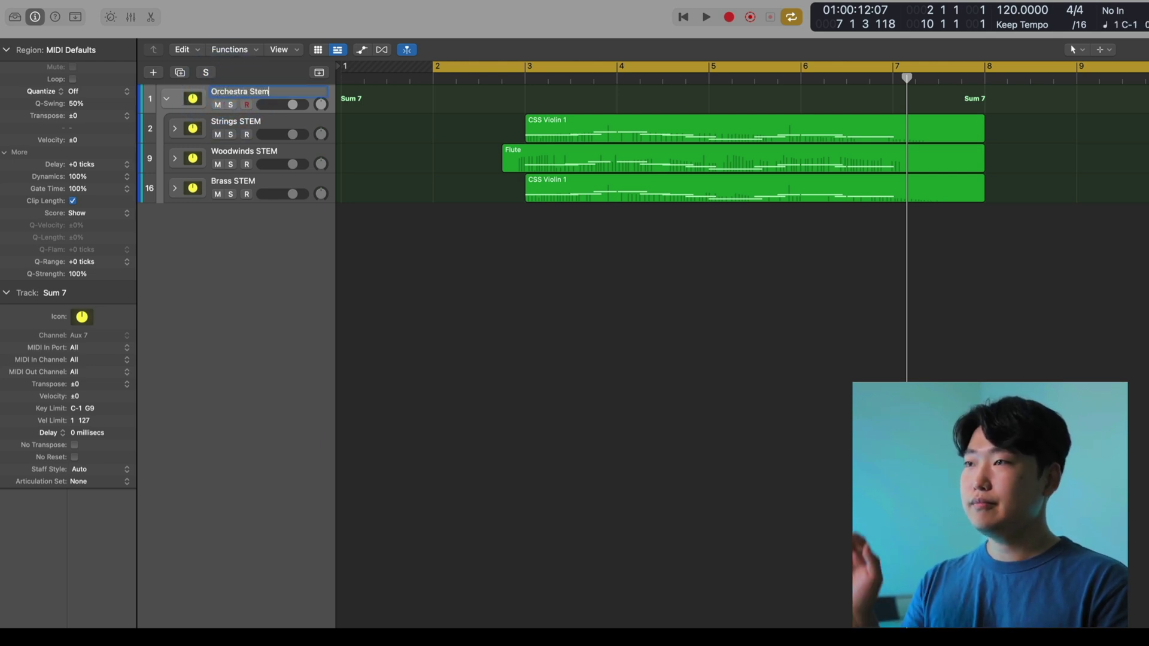
key(Return)
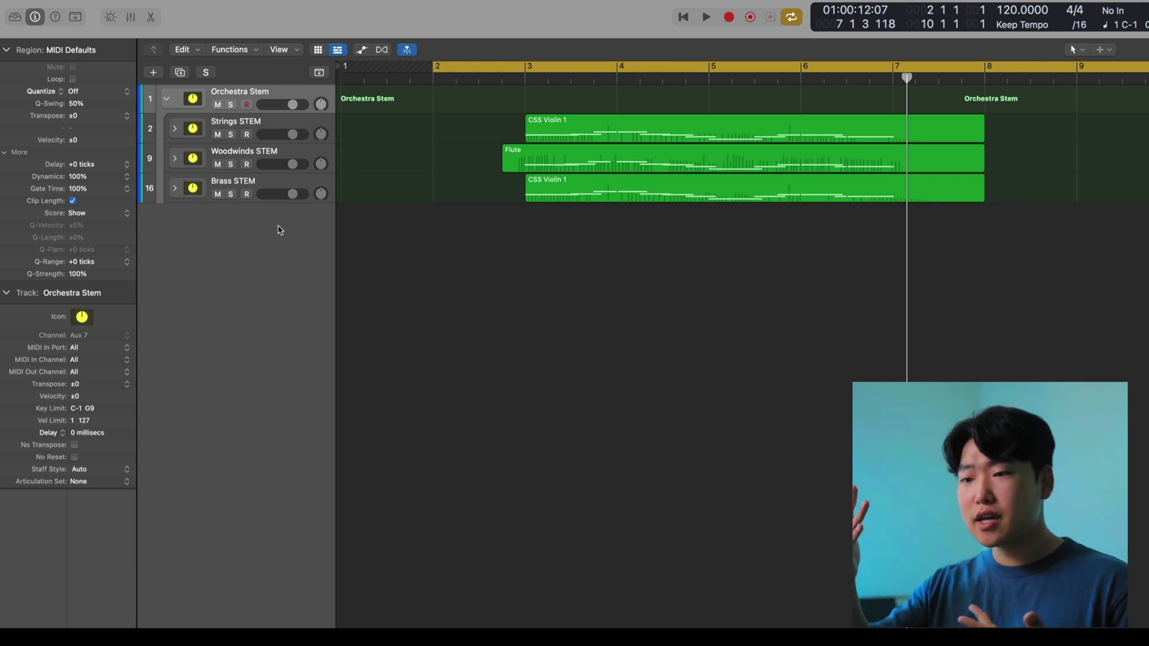
- Duplicate the Orchestra Stem stack and name the copy 'STRINGS STEM'
key(super+d)
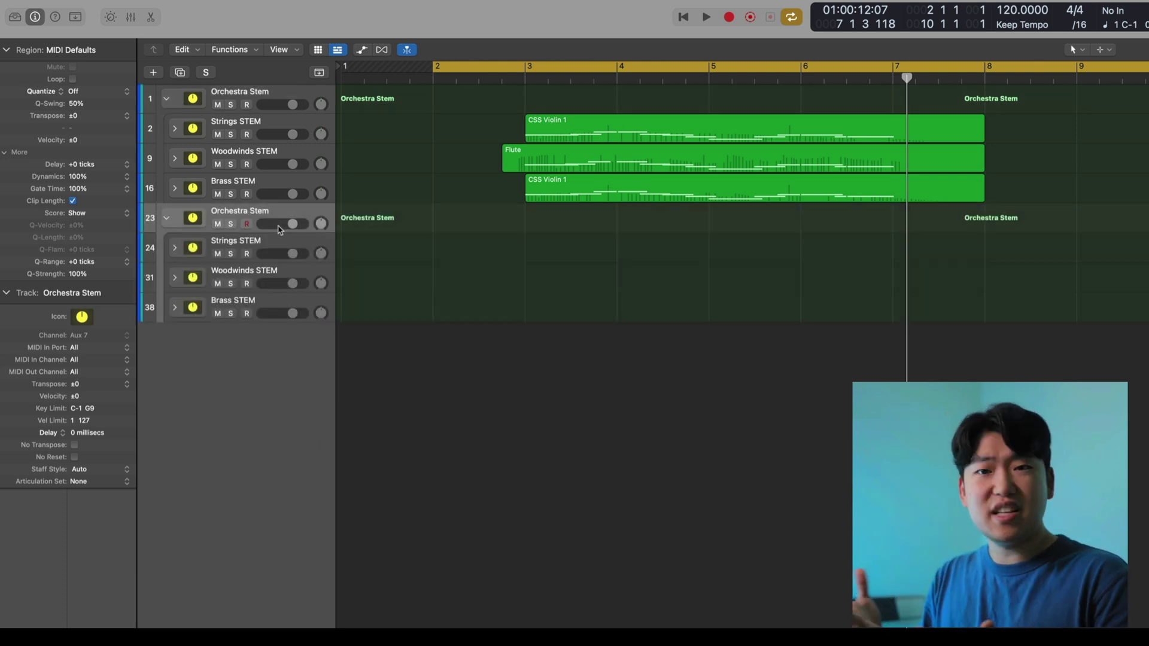
double_click(256, 217)
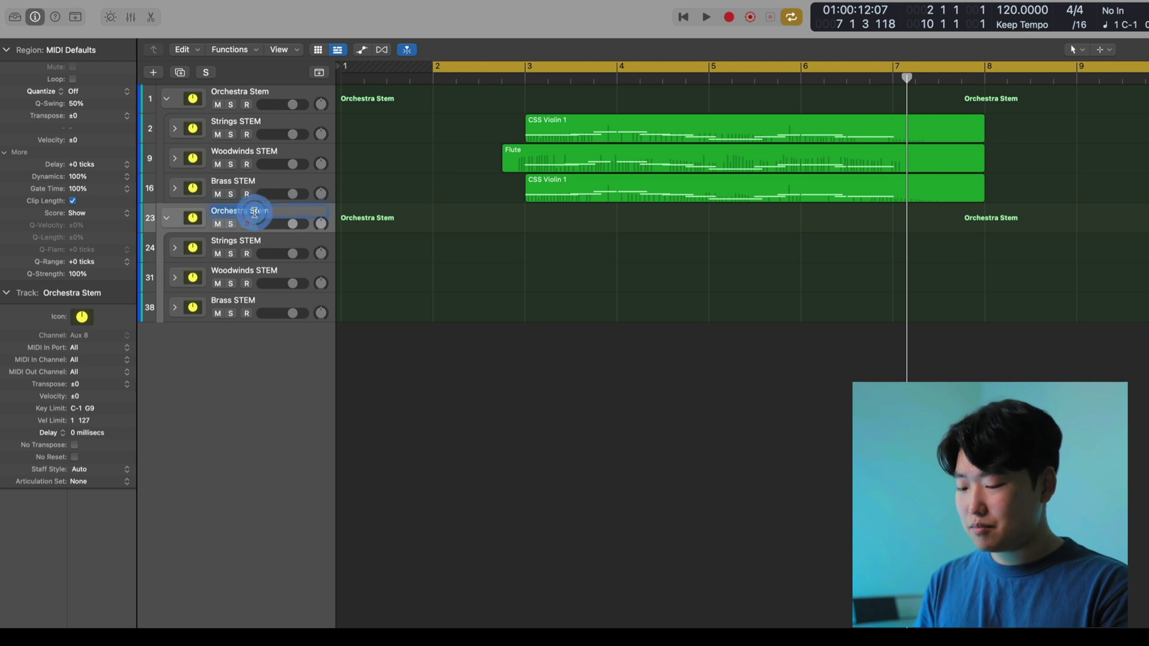
text(SYNTHS)
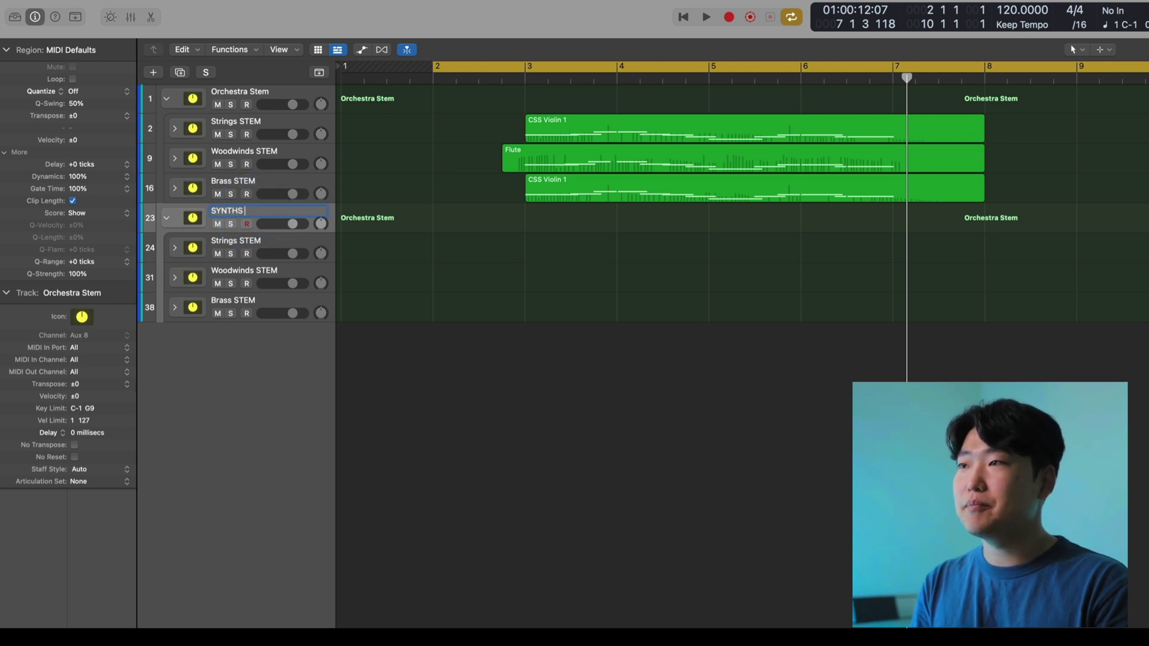
text( STEM)
key(Return)
click(469, 306)
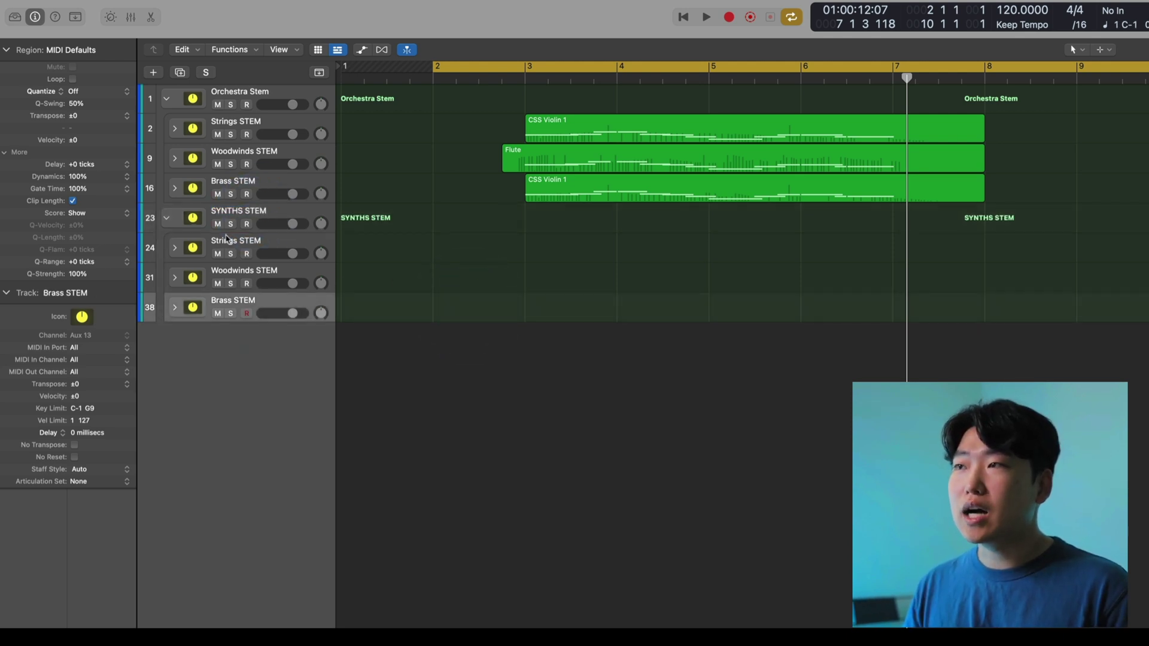
double_click(231, 213)
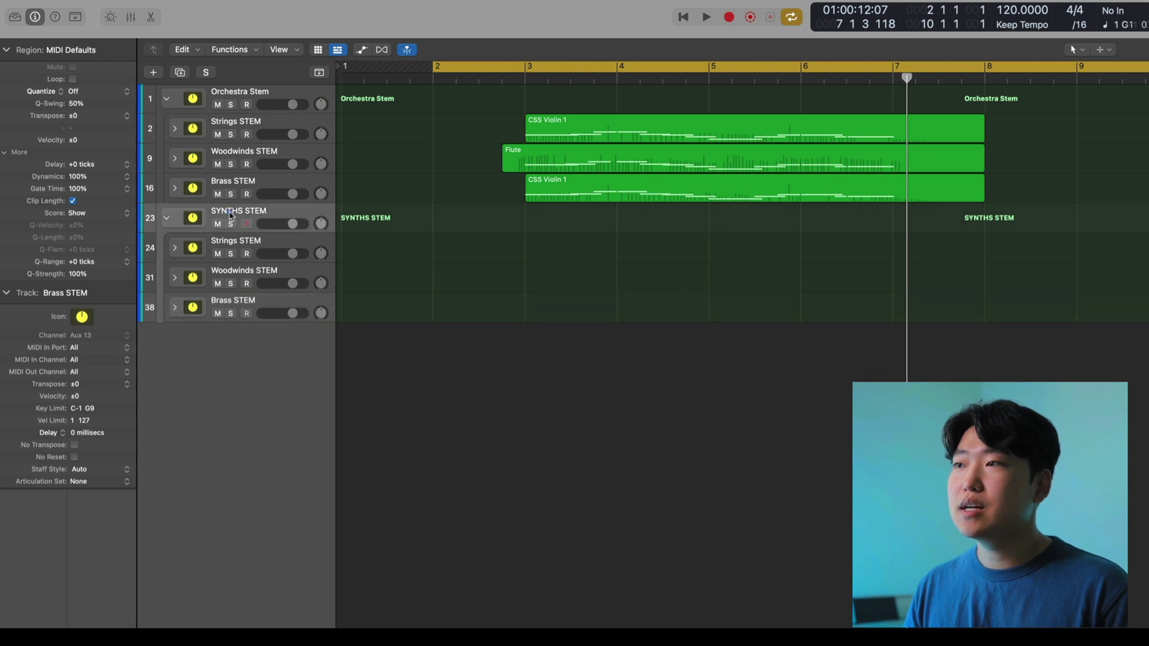
text(STR)
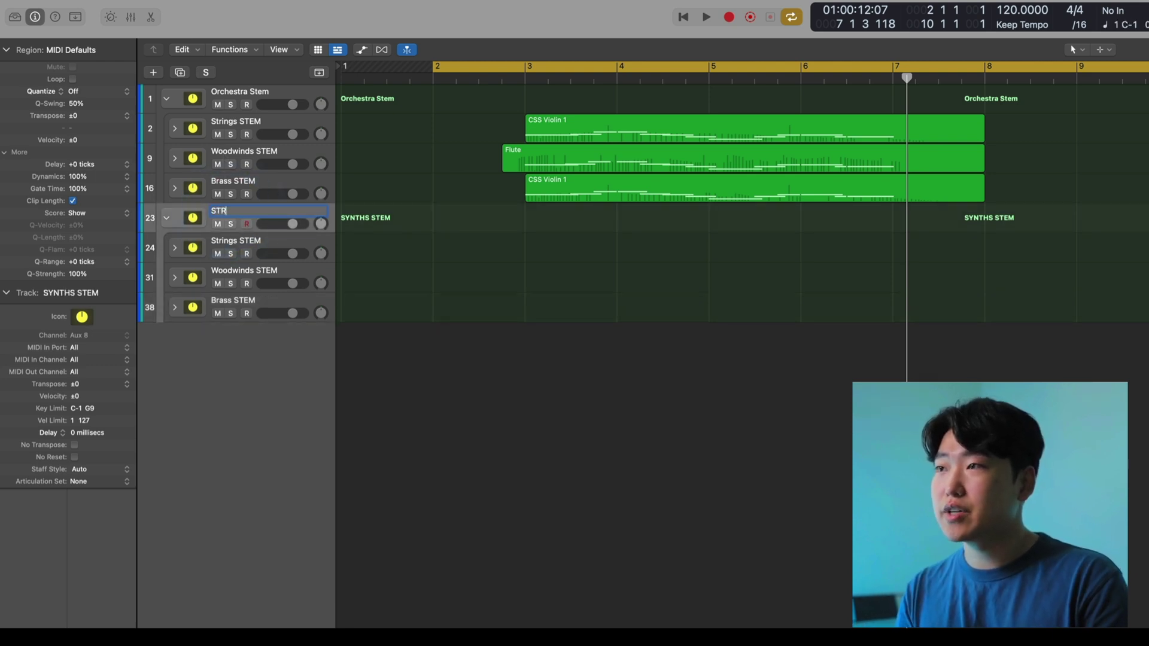
text(INGS STEM)
key(Return)
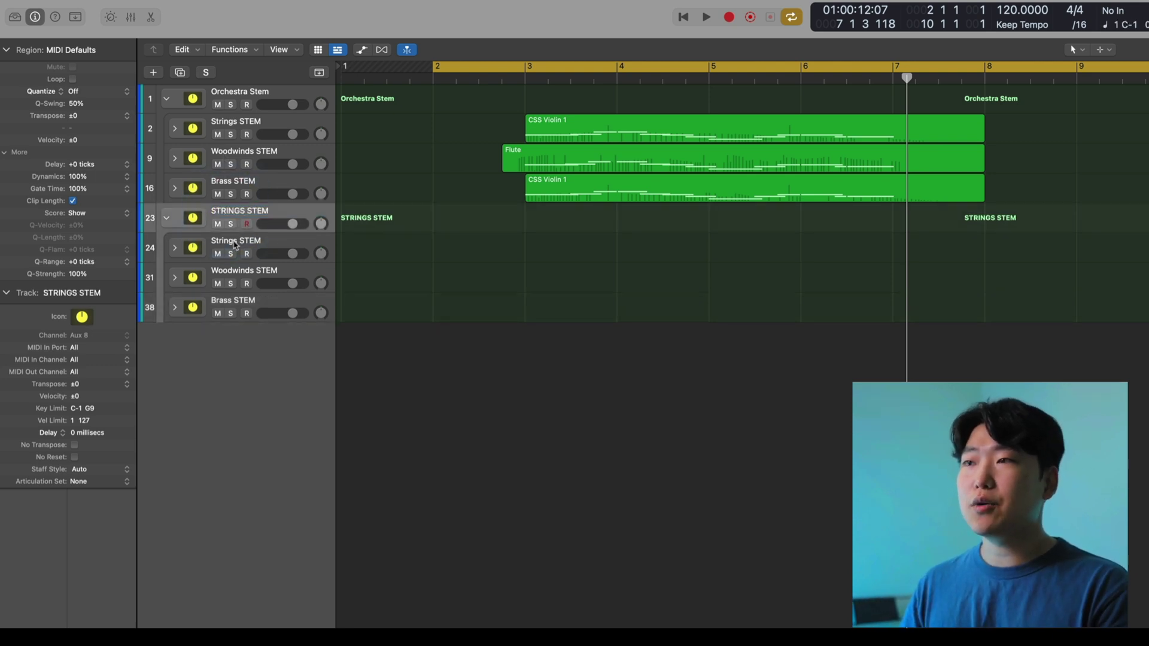
- Rename its three sub-stacks to Cinematic Studio, Spitfire Chamber Strings and Sample Modelling
double_click(234, 244)
text(Cinem)
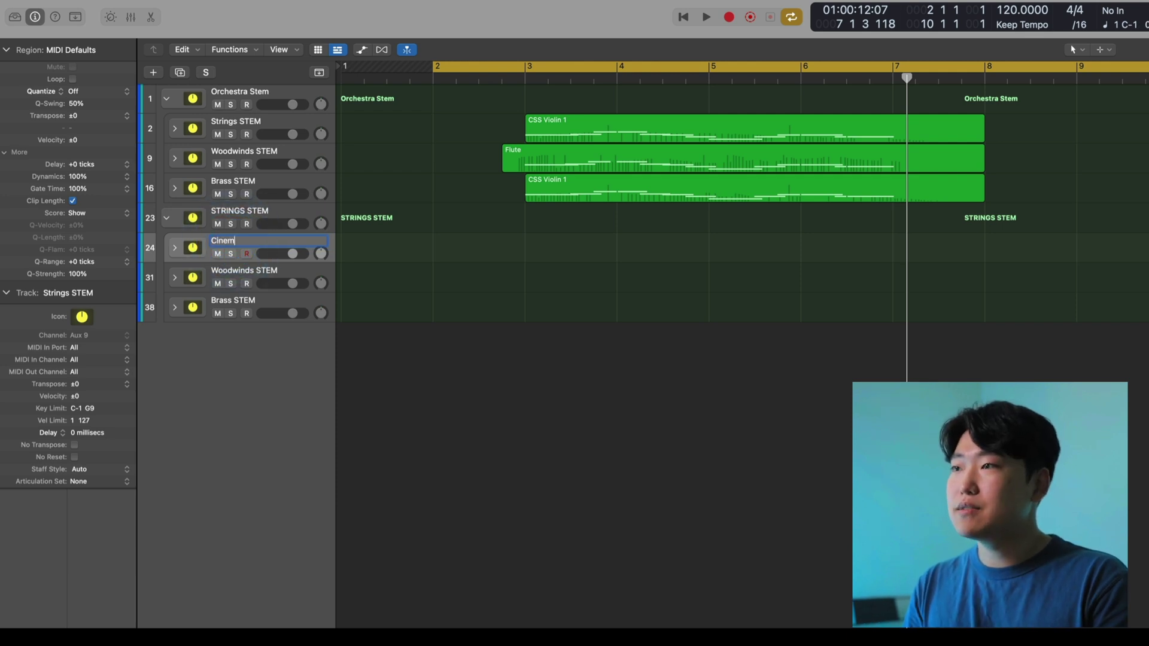
text(atic Studio)
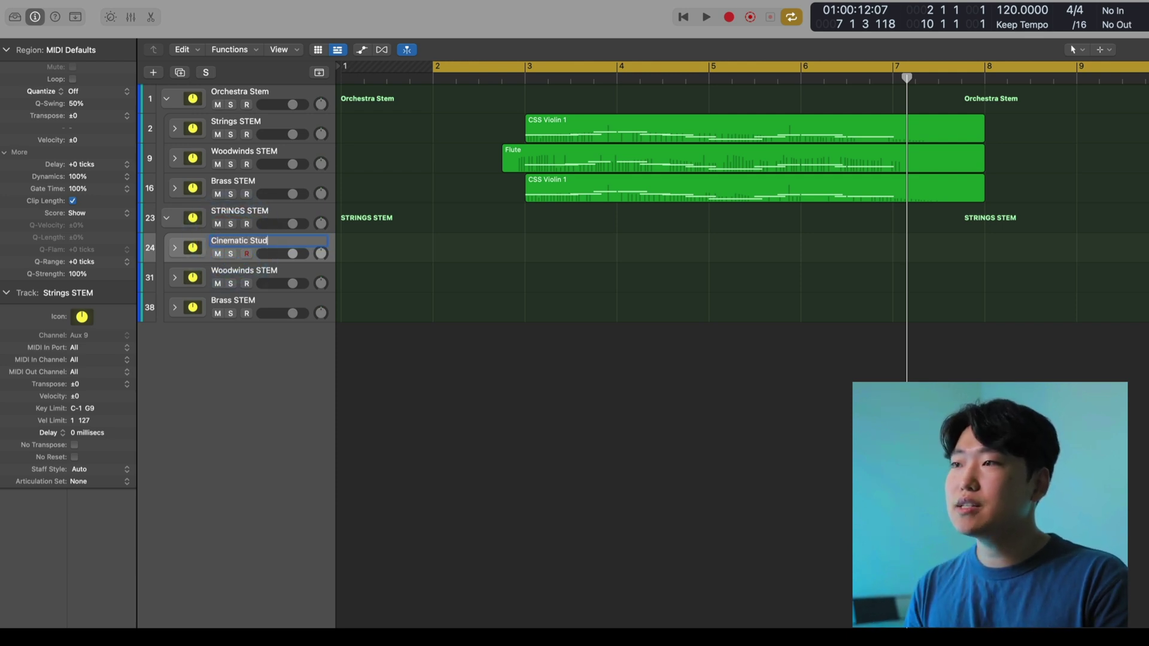
key(Return)
click(243, 273)
double_click(243, 272)
text(Sp)
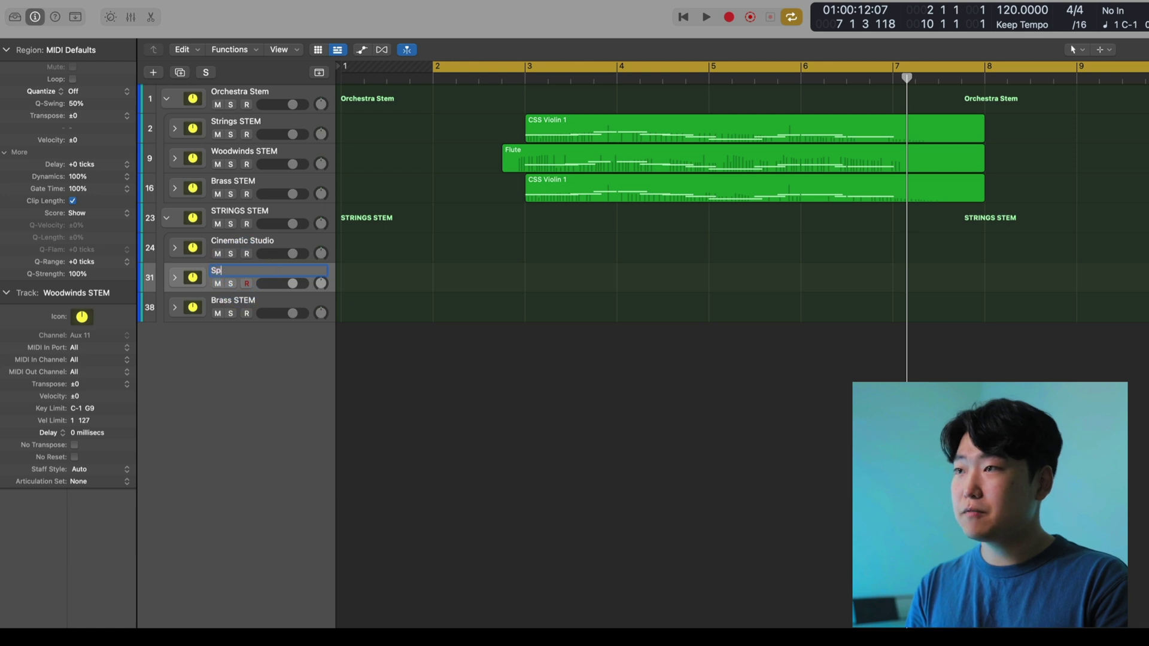
text(itfire Chamber St)
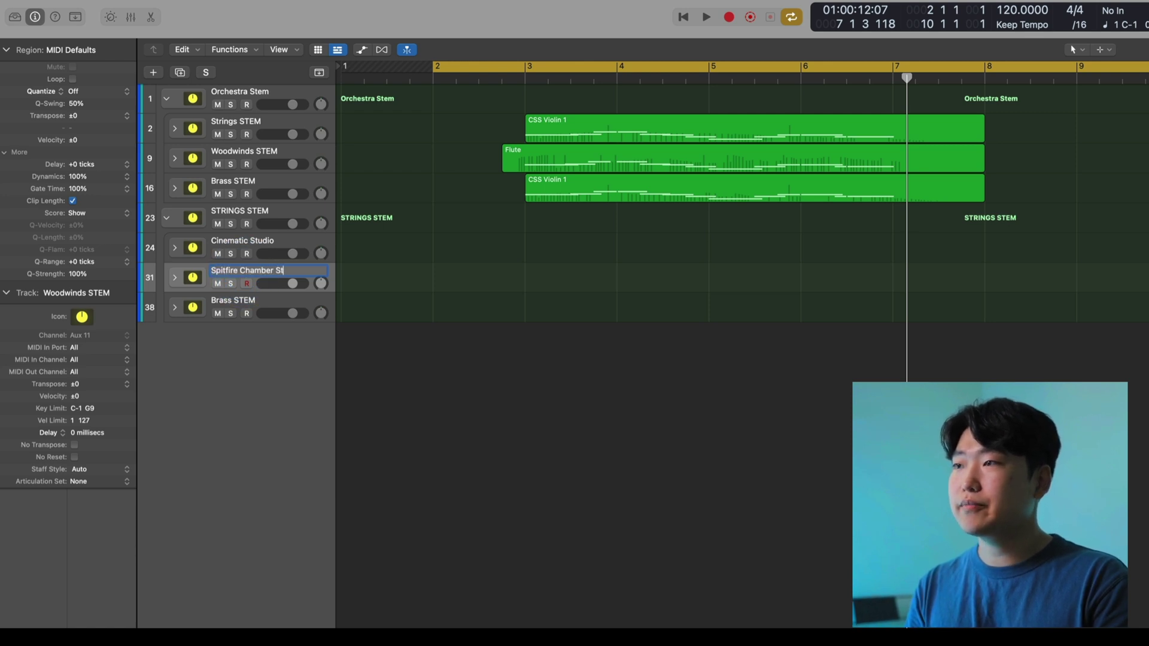
text(rings)
key(Return)
double_click(249, 307)
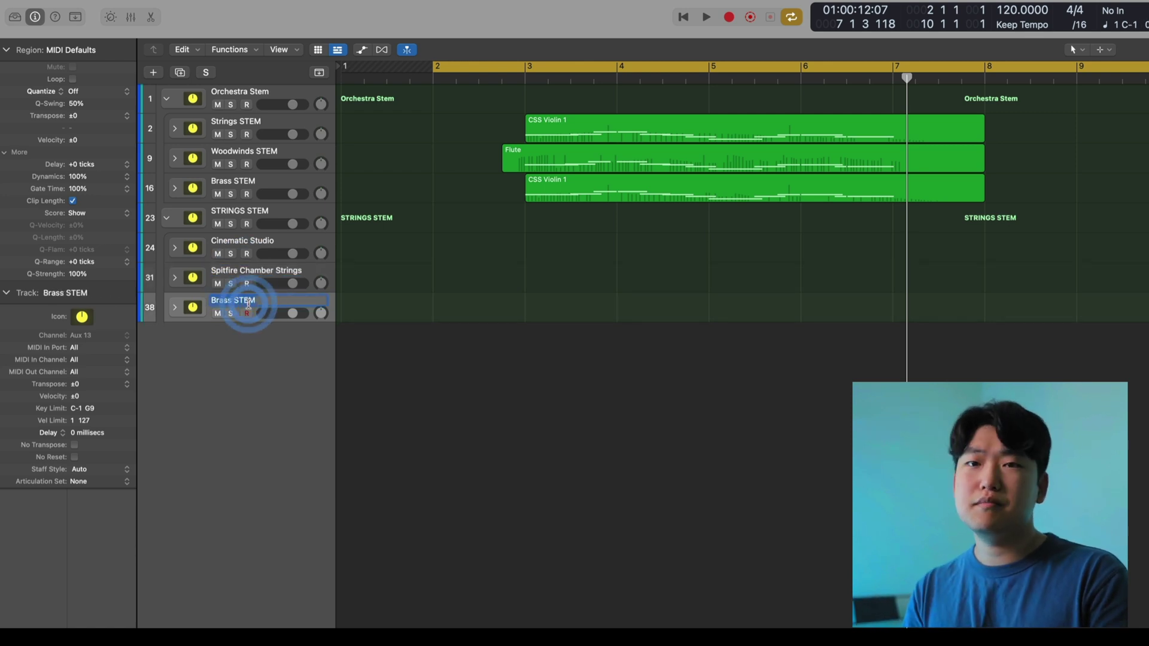
text(Sample Modellin)
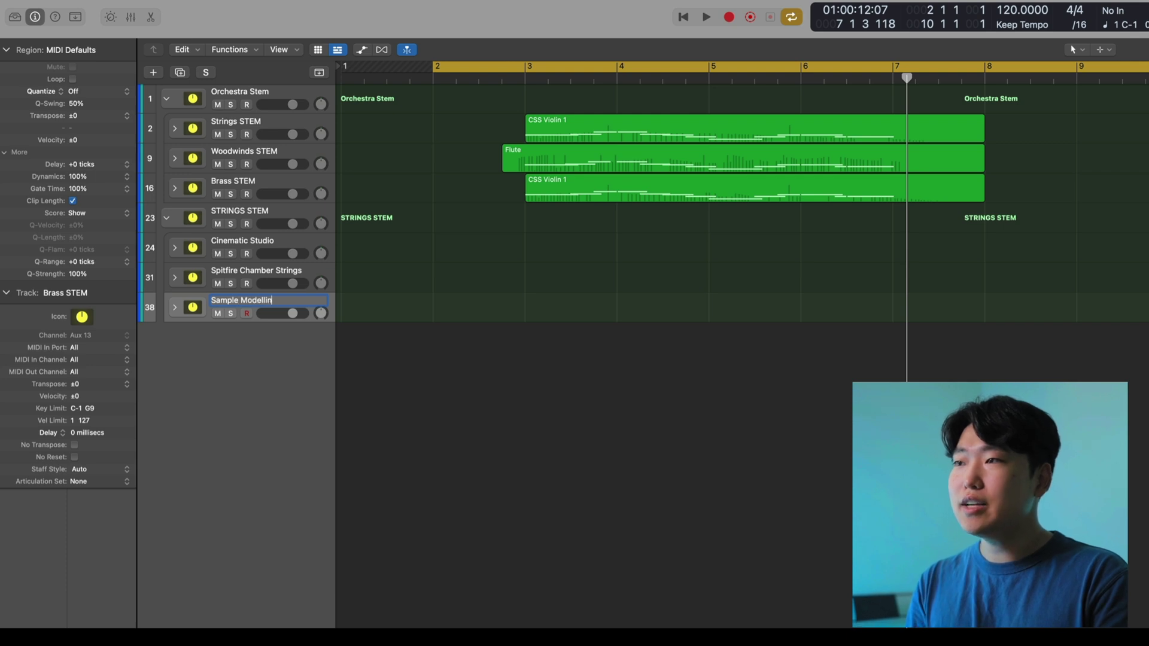
text(g)
key(Return)
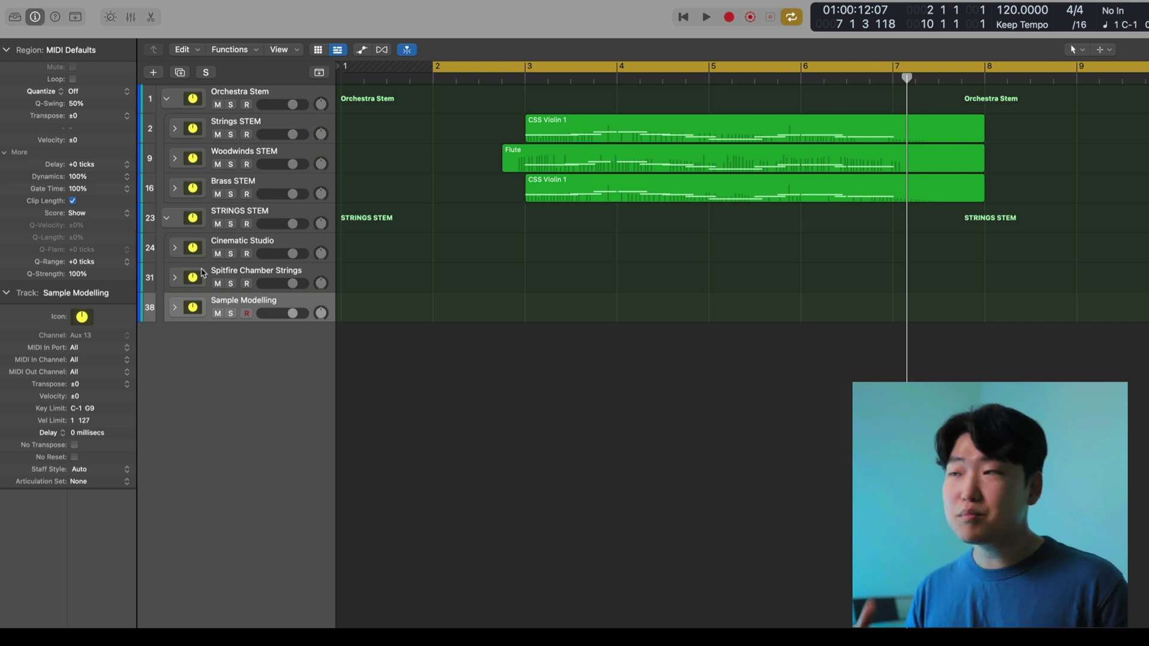
- Duplicate the Cinematic Studio track and name the two copies Cinematic Studio Longs and Cinematic Studio Shorts
click(227, 210)
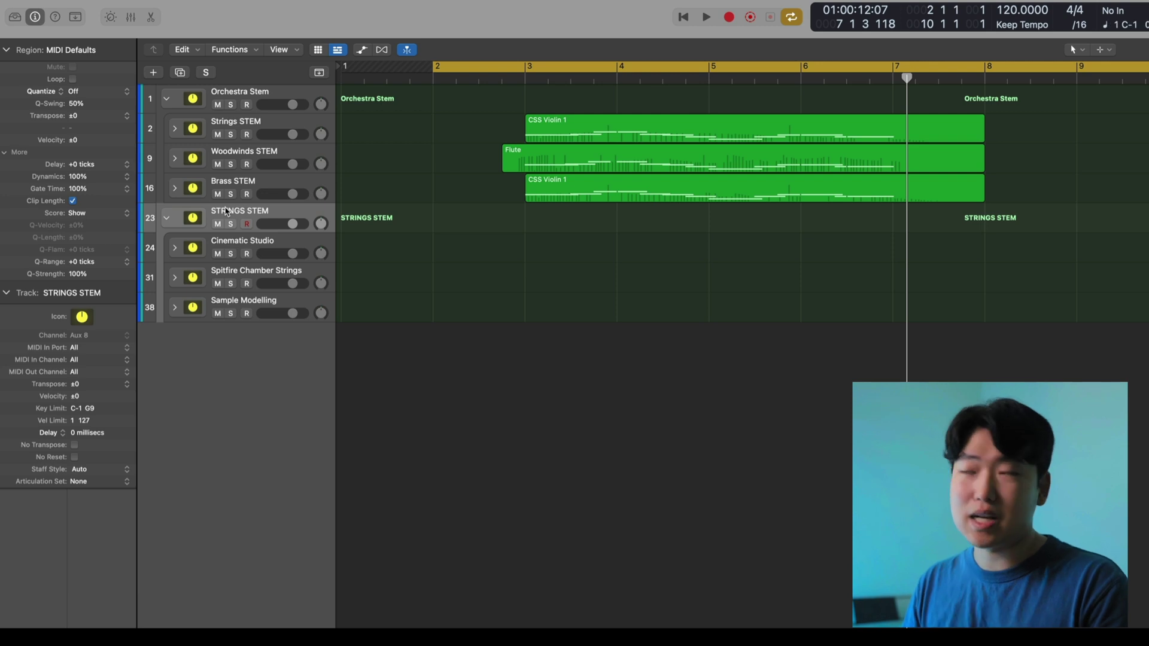
click(229, 243)
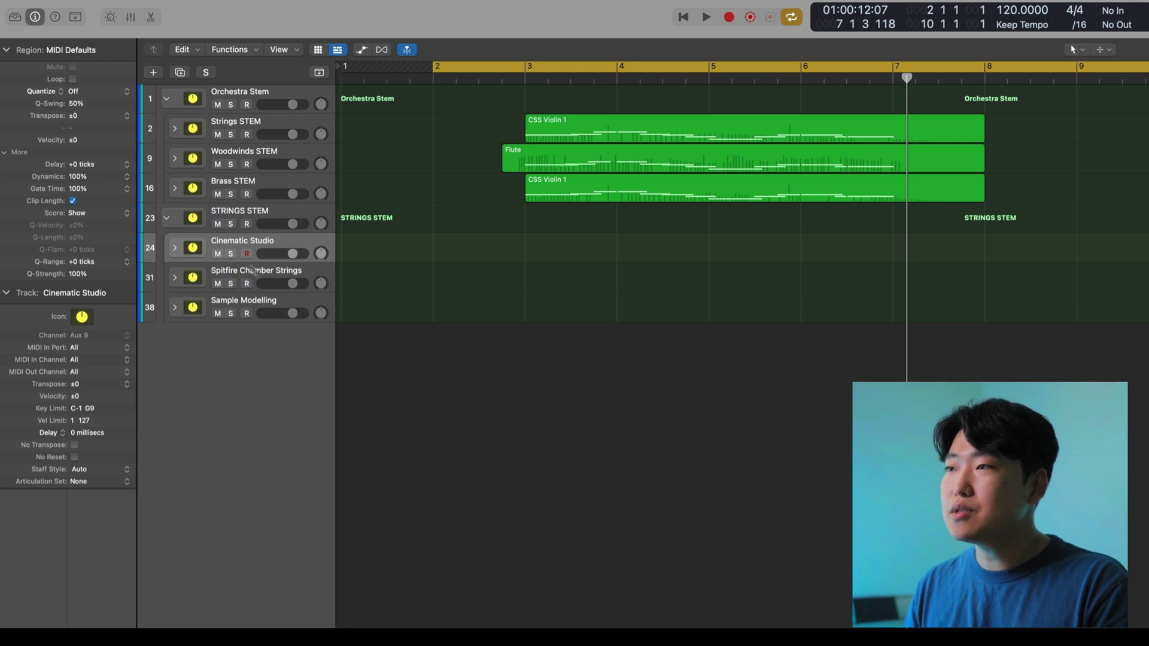
key(super+d)
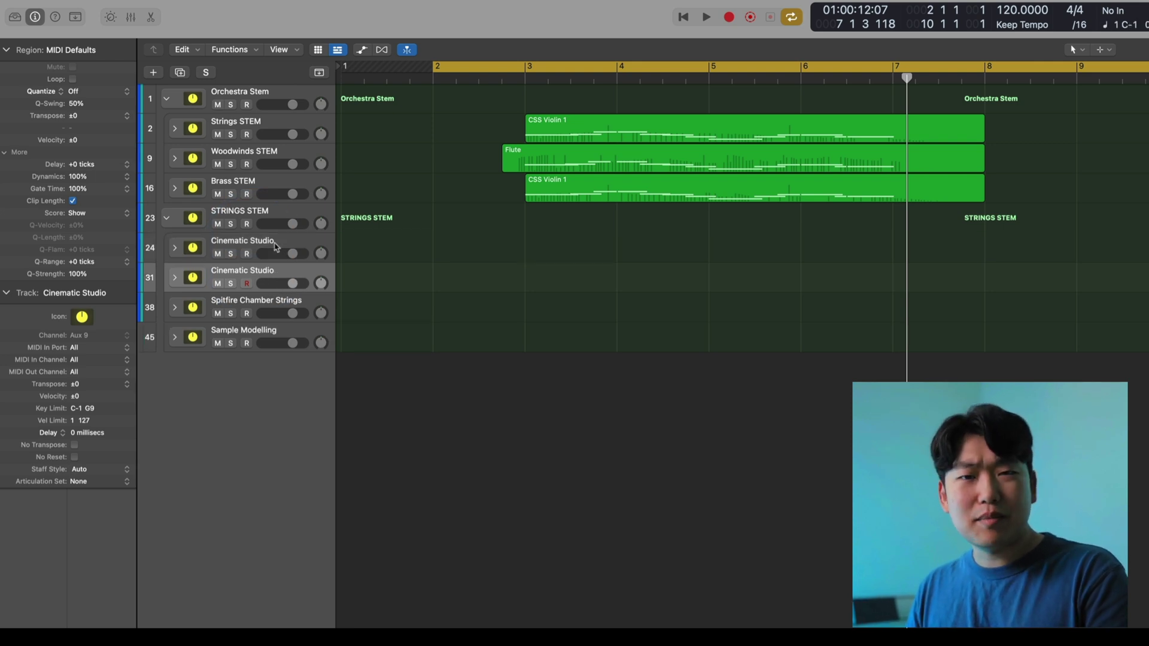
double_click(275, 246)
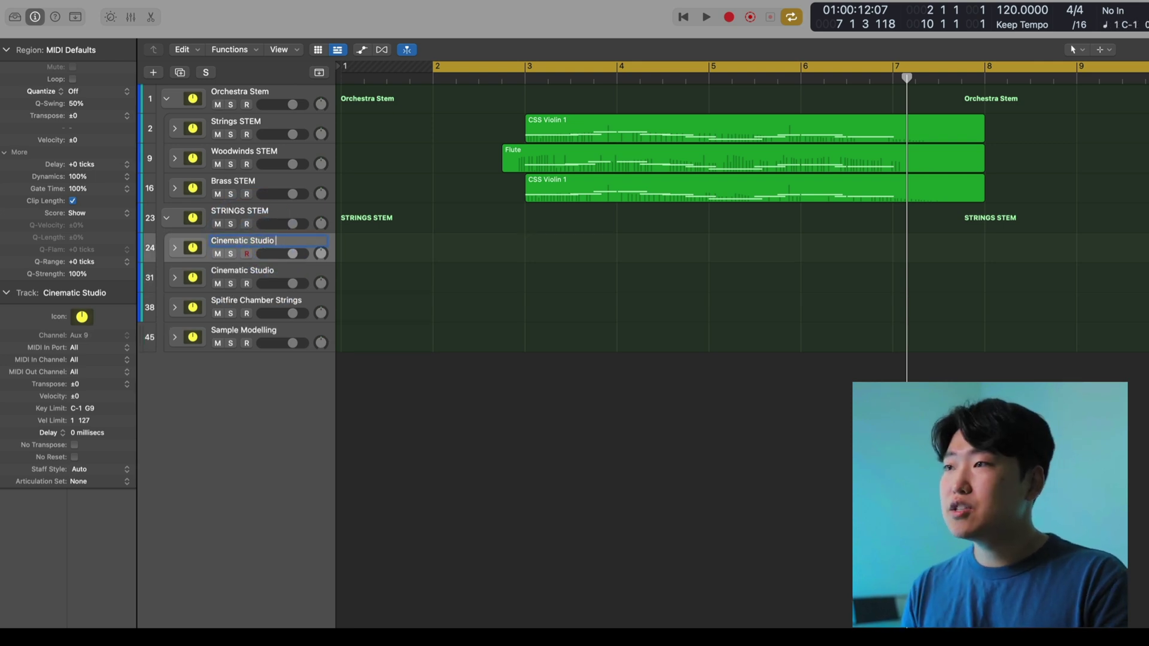
text(Longs)
key(Return)
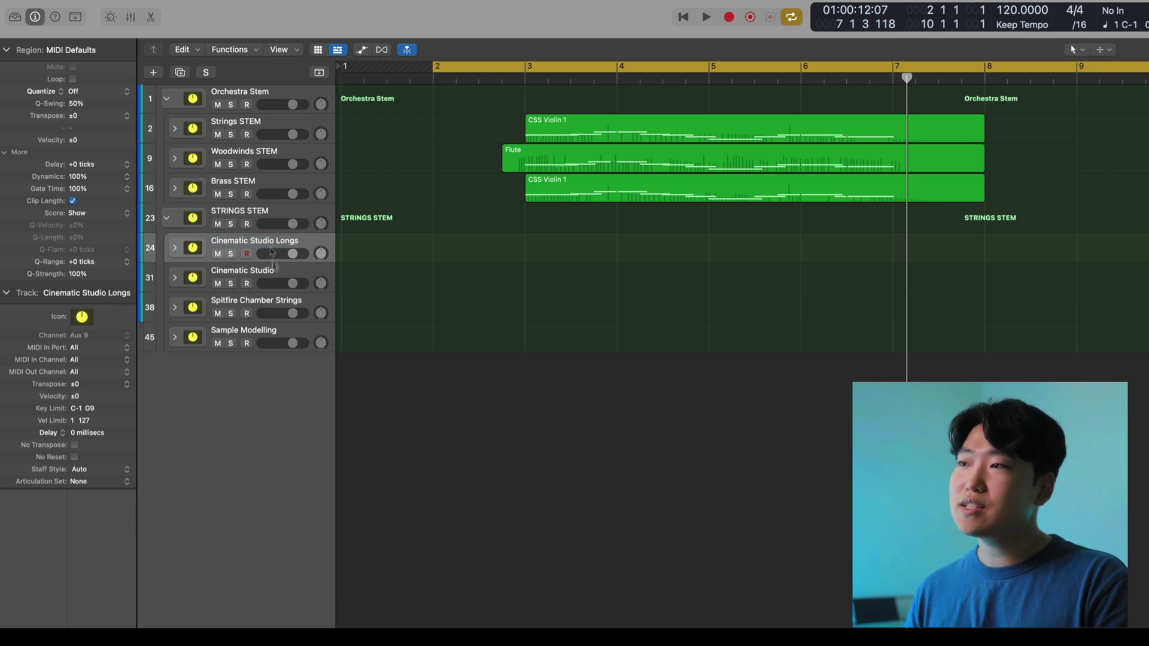
double_click(263, 271)
text(Shorts)
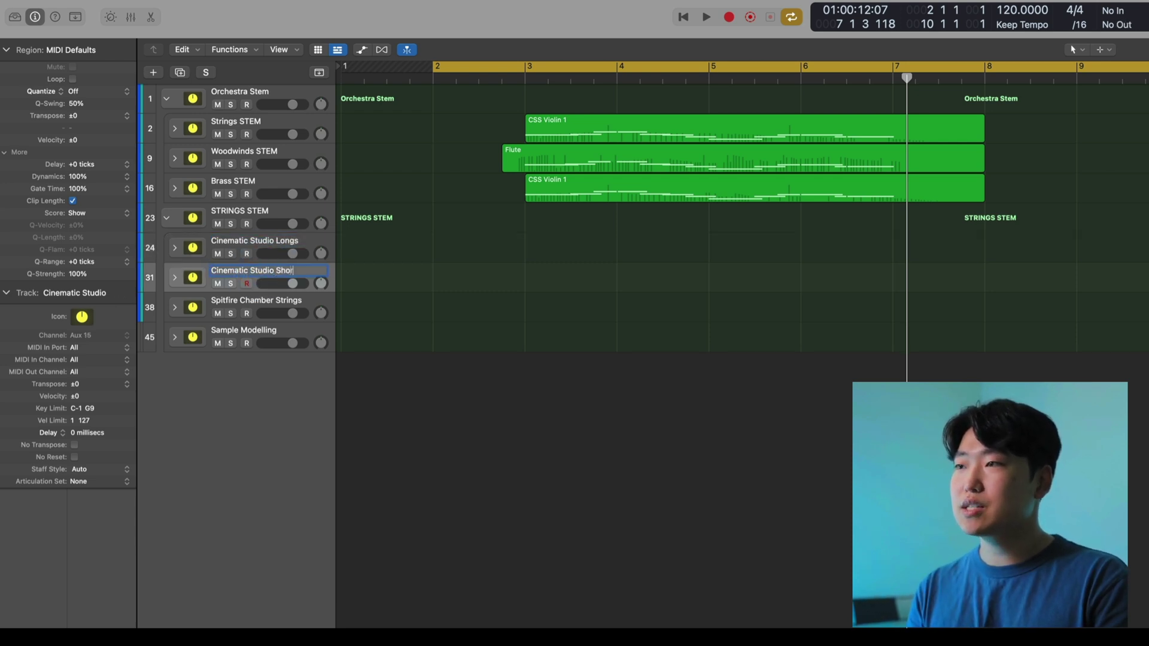
key(Return)
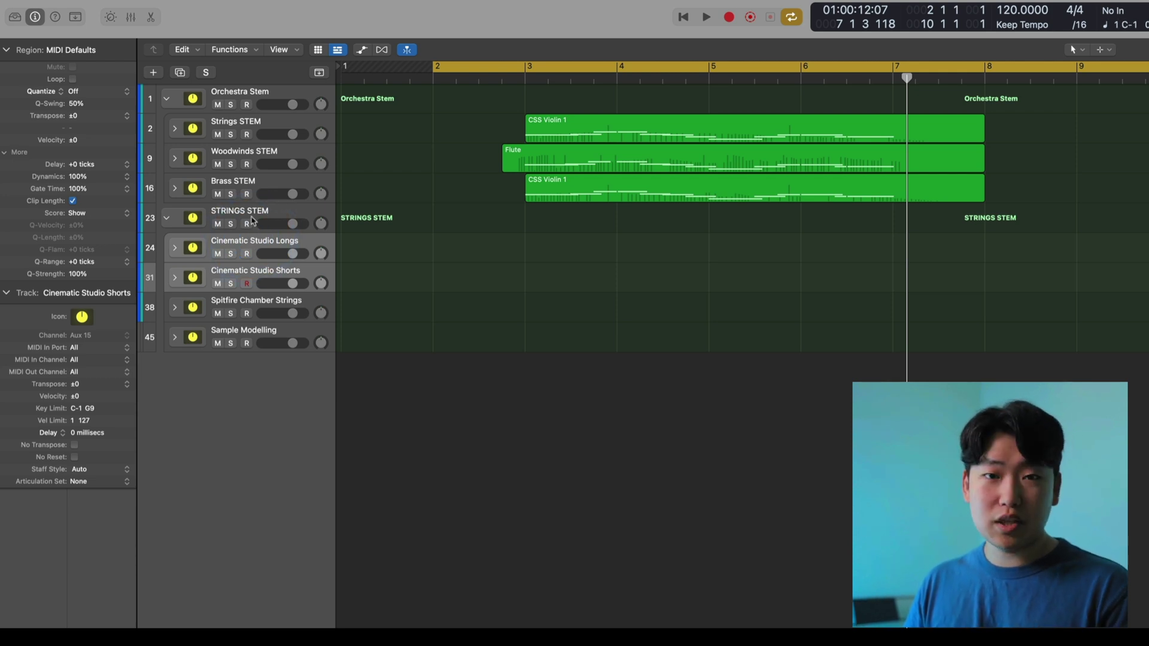
click(254, 217)
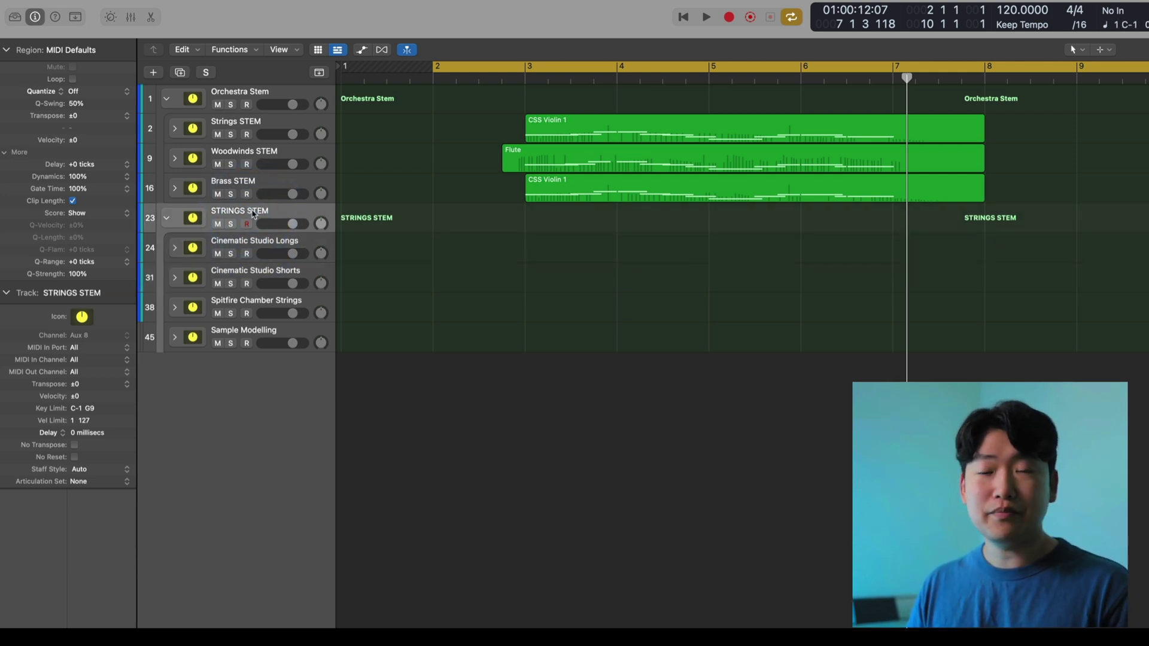